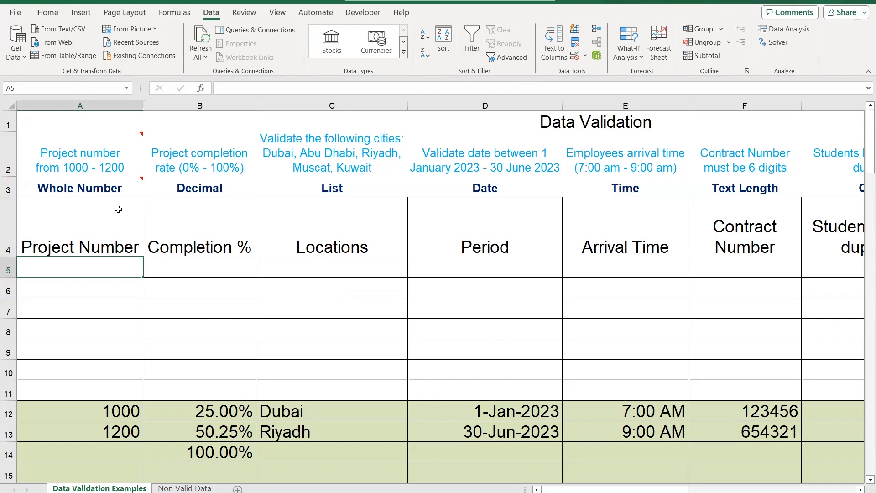
# Enter project number 1100 in cell A14 of the green example area
pyautogui.moveTo(104, 162)
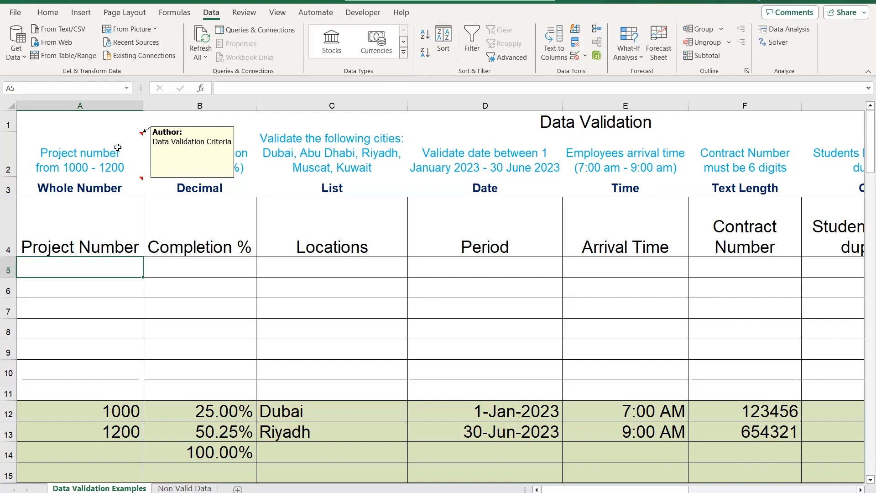
pyautogui.moveTo(85, 186)
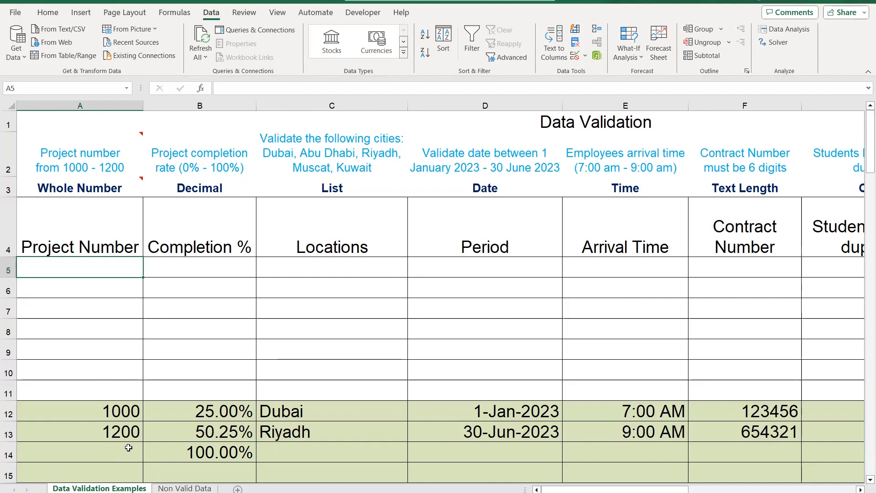
pyautogui.click(114, 451)
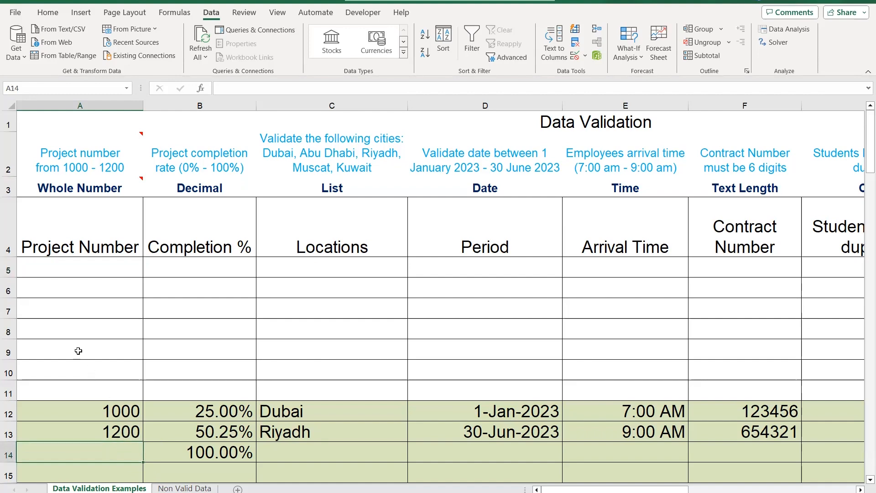
pyautogui.write('1100')
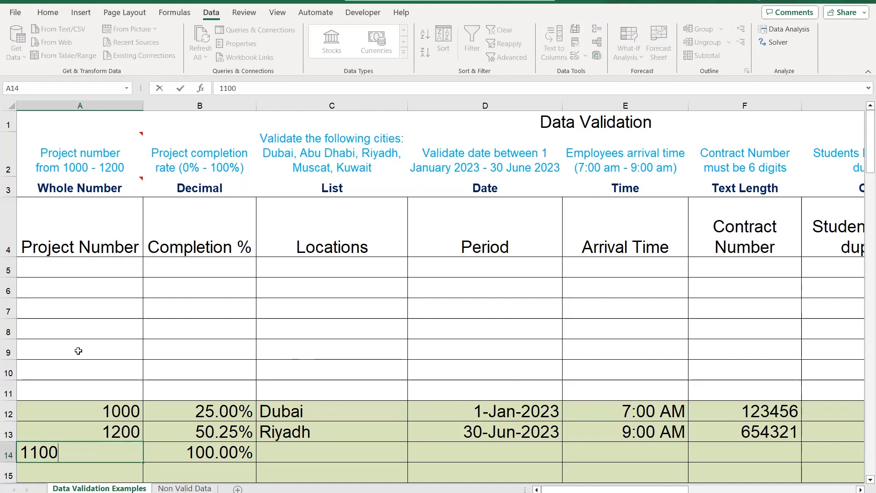
pyautogui.press('Return')
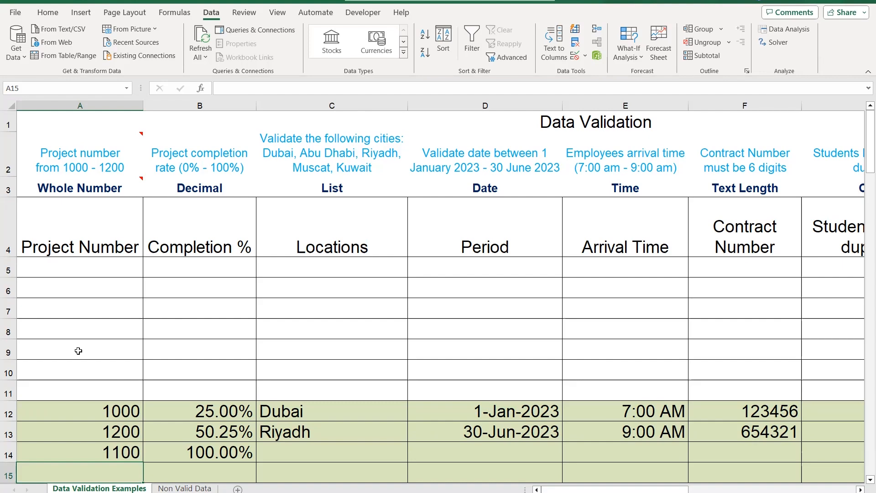
# Try to enter the out-of-range project number 999 in cell A15
pyautogui.write('999')
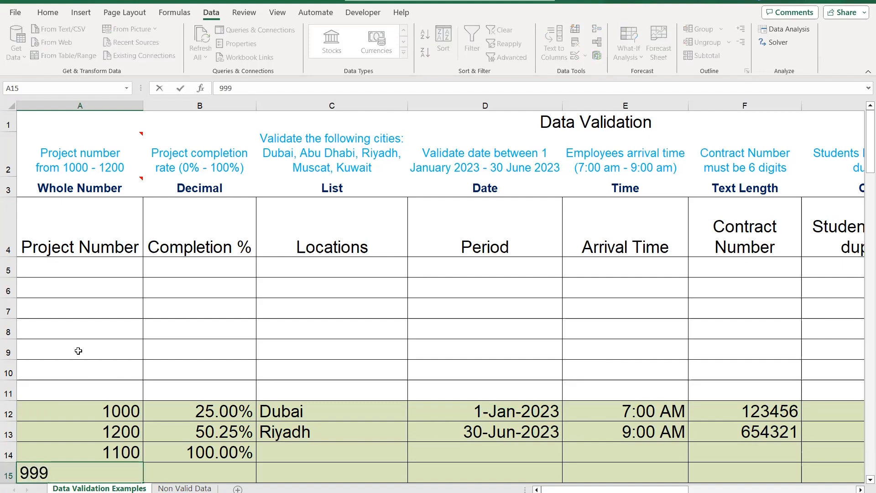
pyautogui.press('Return')
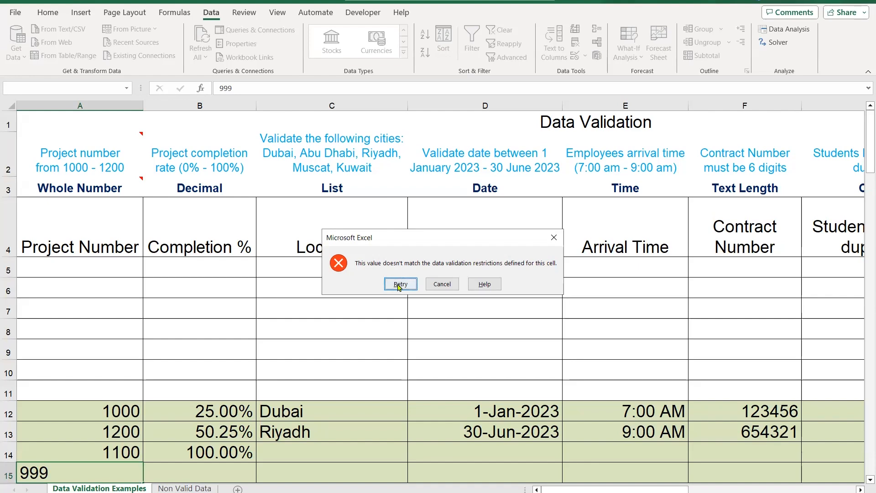
pyautogui.press('Return')
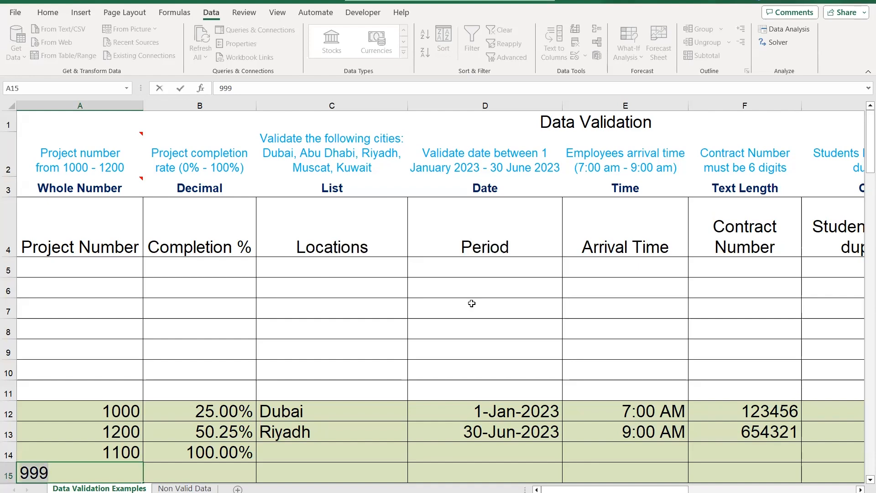
# Enter project number 1120 in cell A15
pyautogui.write('11')
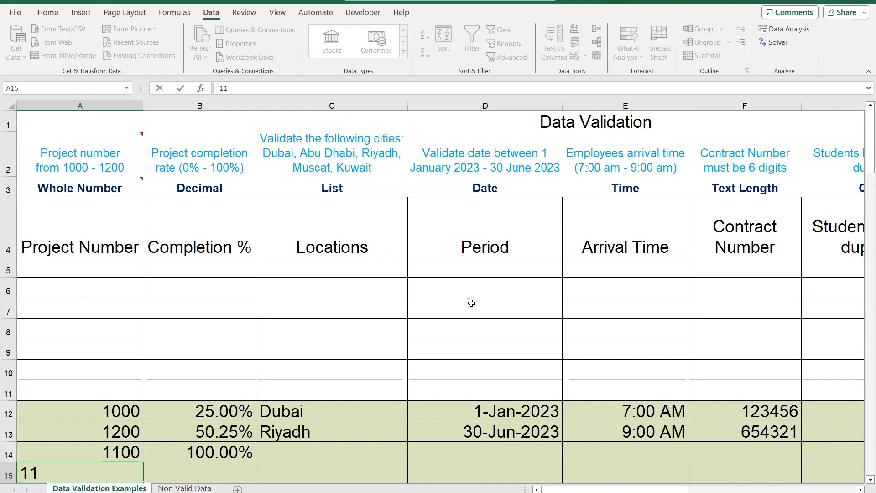
pyautogui.write('20')
pyautogui.press('Return')
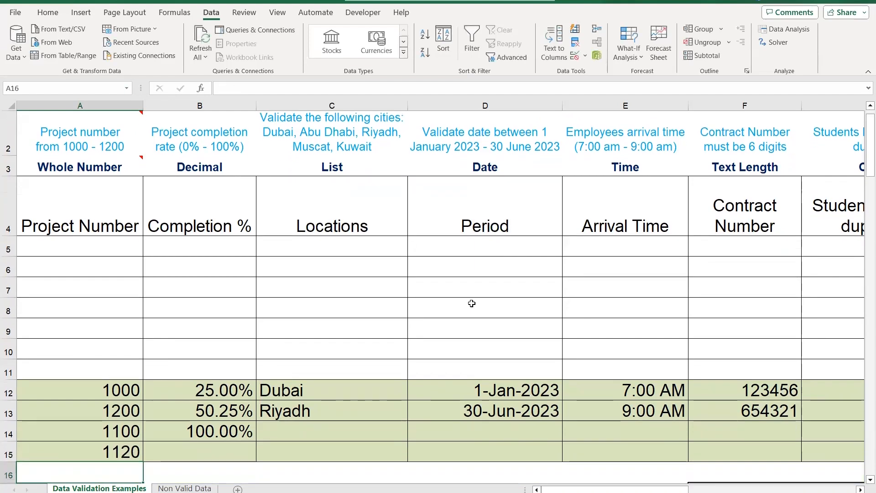
pyautogui.scroll(1, 650, 293)
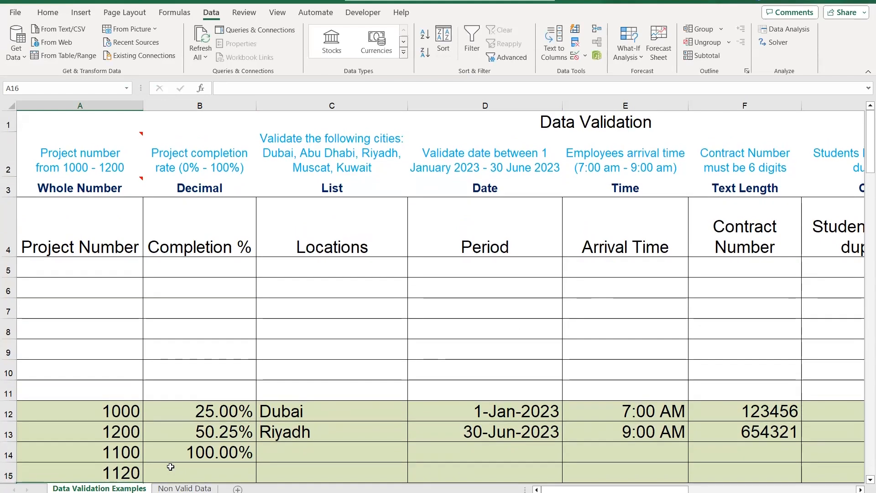
# Start a data validation rule for the empty Project Number cells A5:A11 that allows whole numbers
pyautogui.moveTo(111, 159)
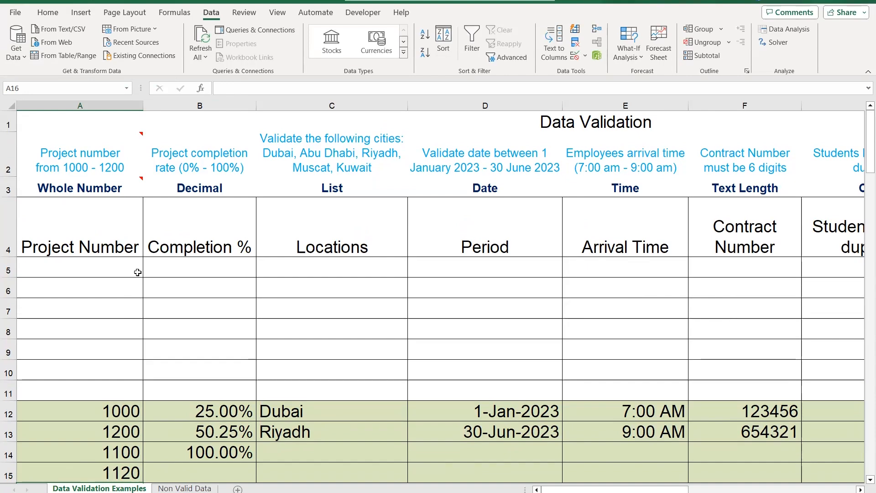
pyautogui.moveTo(103, 267); pyautogui.dragTo(76, 398)
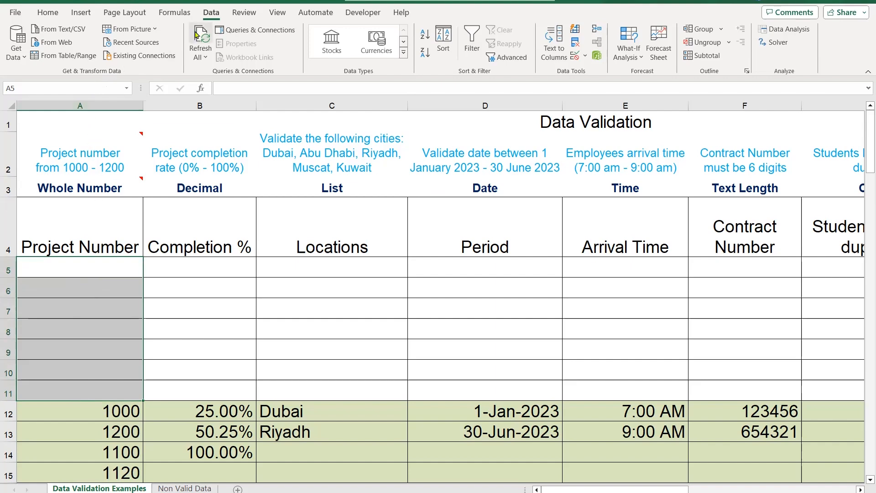
pyautogui.click(212, 15)
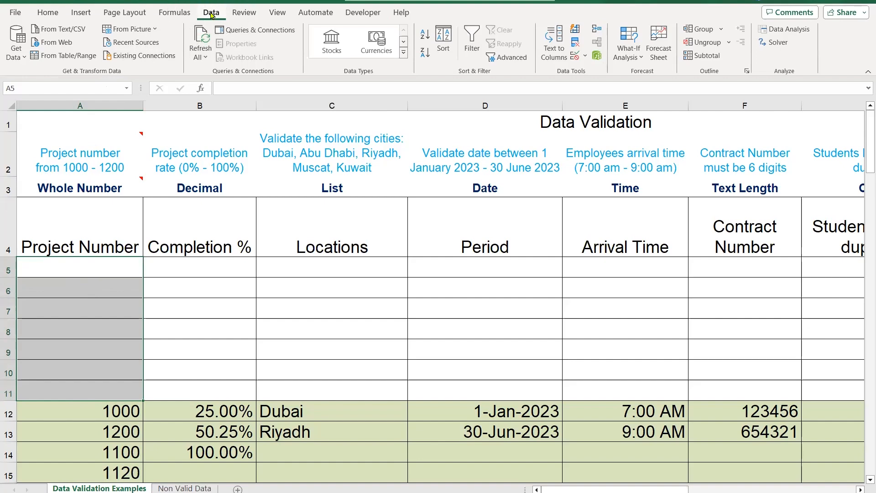
pyautogui.click(574, 57)
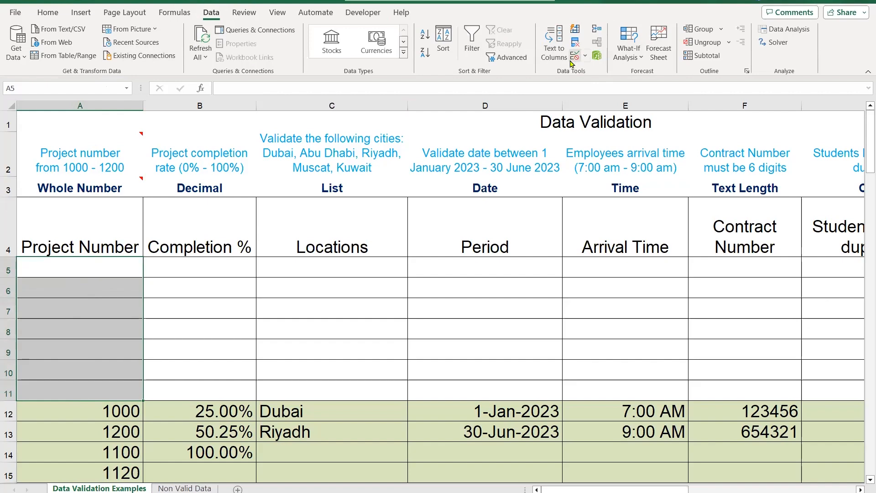
pyautogui.moveTo(478, 109); pyautogui.dragTo(347, 188)
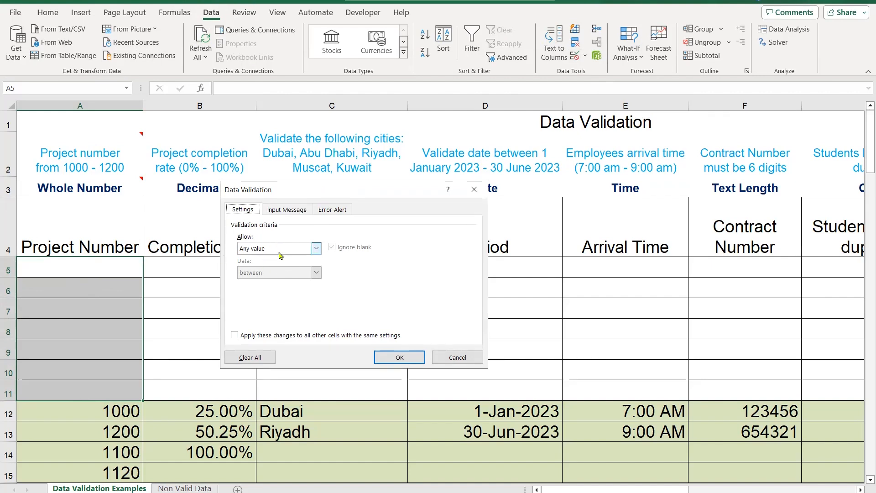
pyautogui.click(316, 249)
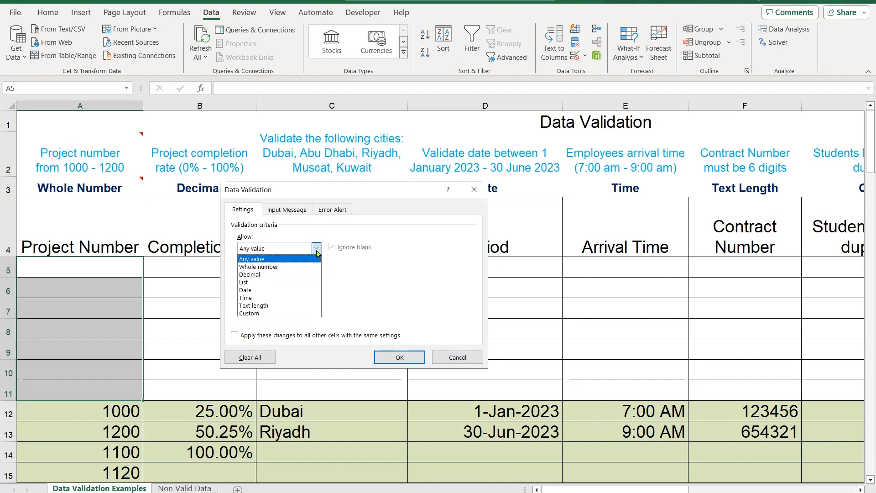
pyautogui.click(319, 251)
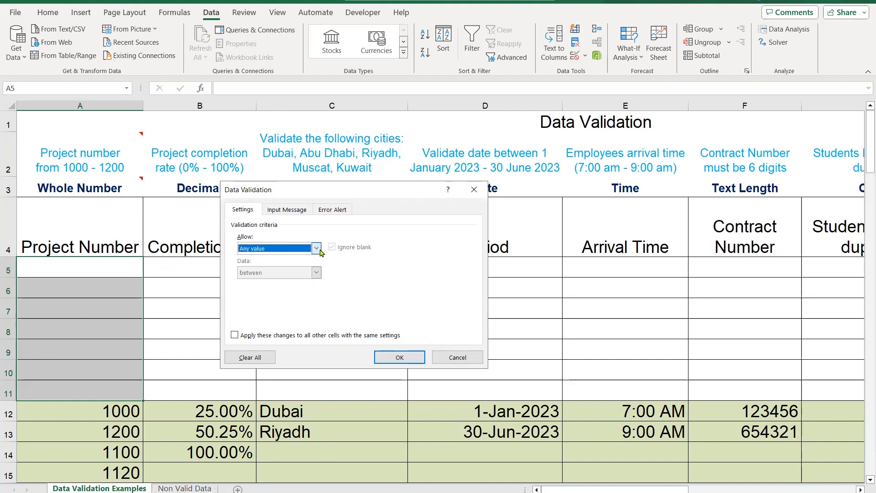
pyautogui.click(316, 249)
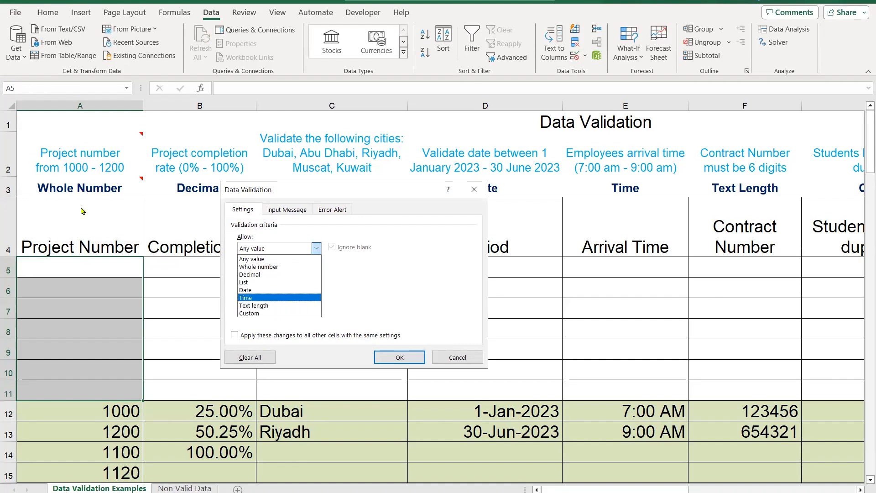
pyautogui.click(273, 268)
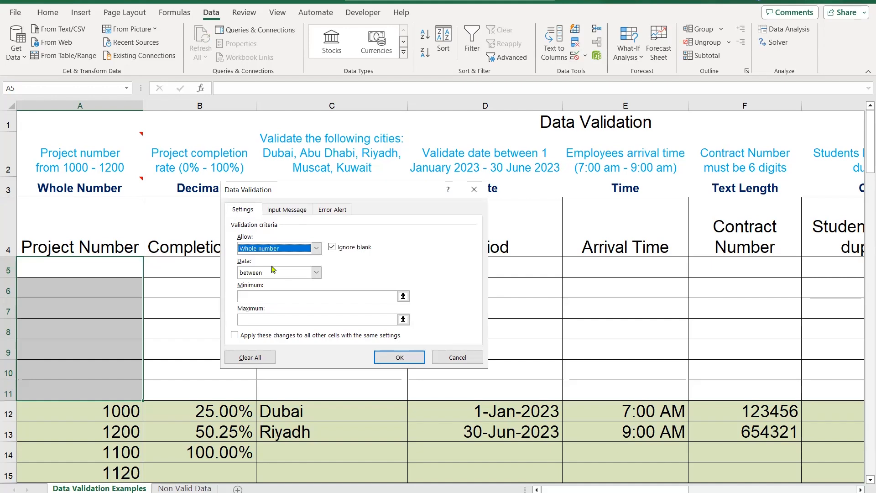
# Restrict the whole-number rule to values between a minimum of 1000 and a maximum of 1200, and apply it
pyautogui.click(317, 273)
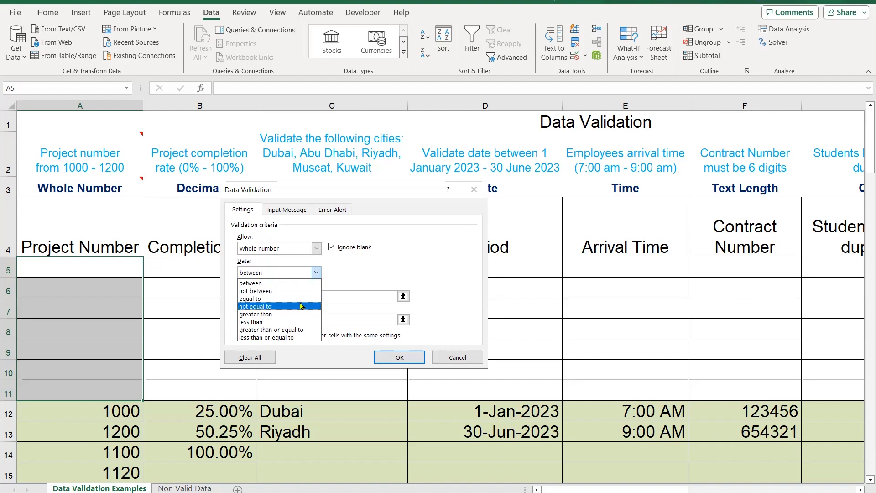
pyautogui.click(284, 283)
pyautogui.click(304, 298)
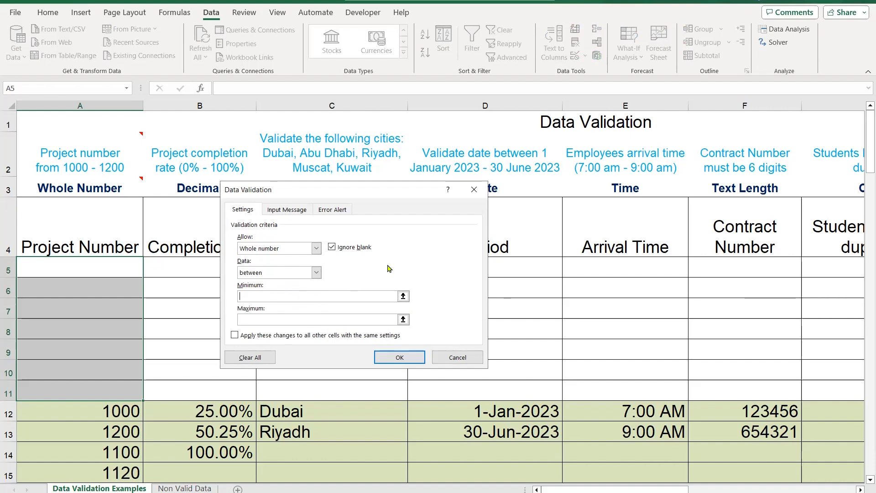
pyautogui.write('10')
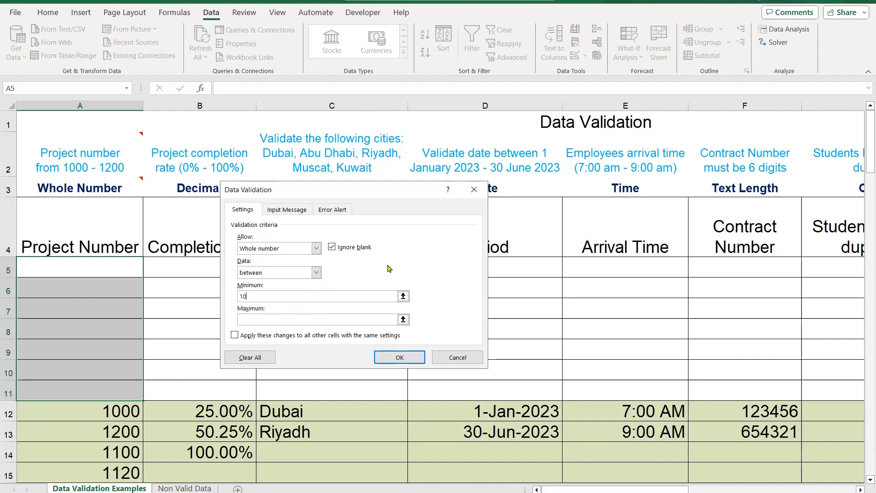
pyautogui.write('00')
pyautogui.press('Tab')
pyautogui.write('1200')
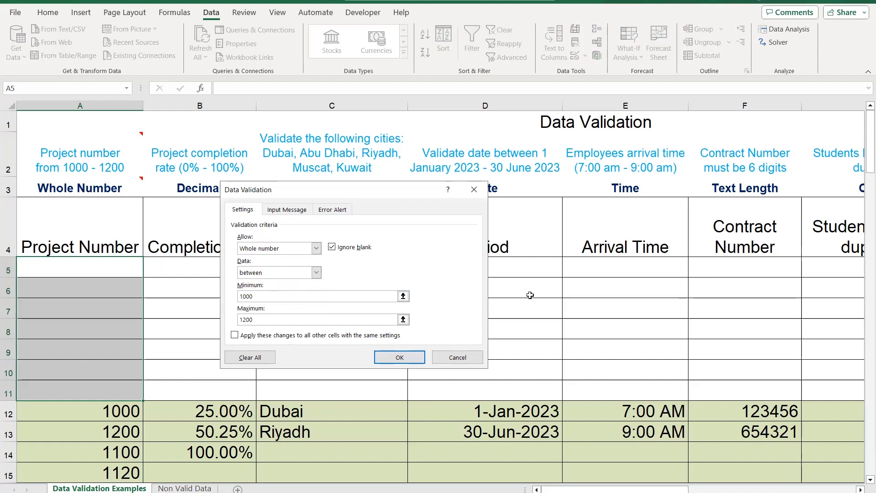
pyautogui.click(400, 357)
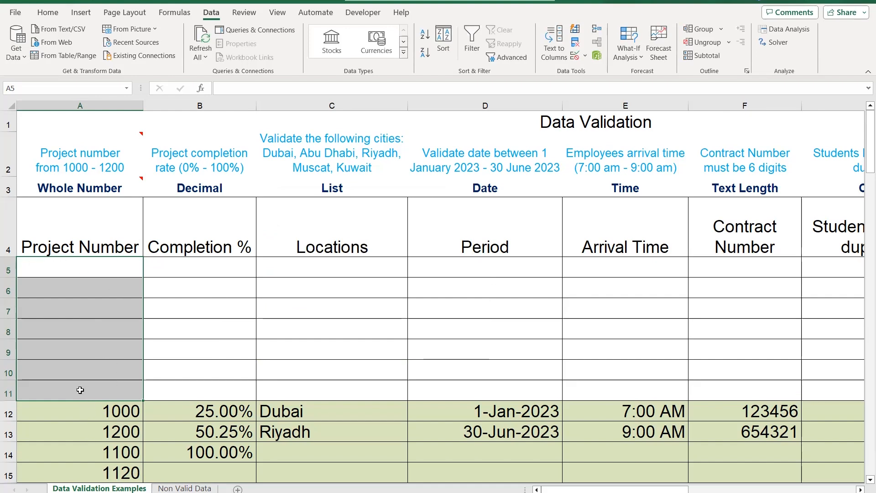
# Enter project numbers 1000, 1200 and 1111 in cells A5 to A7
pyautogui.click(114, 261)
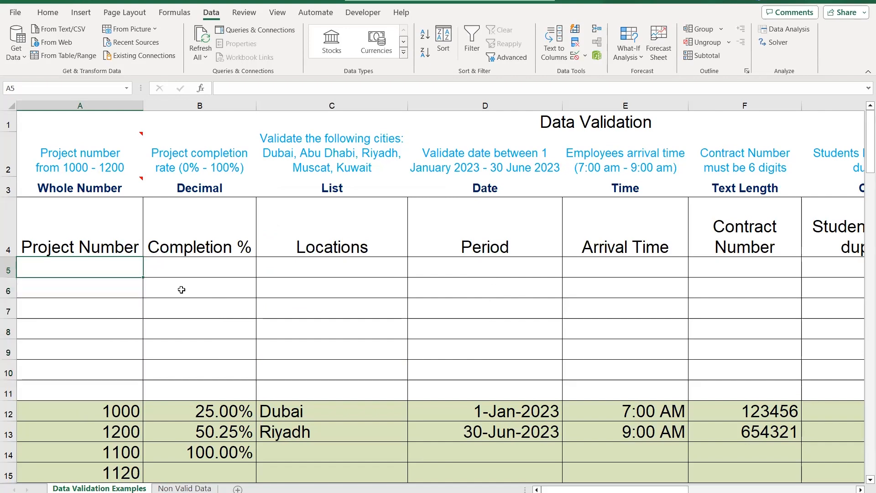
pyautogui.write('1000')
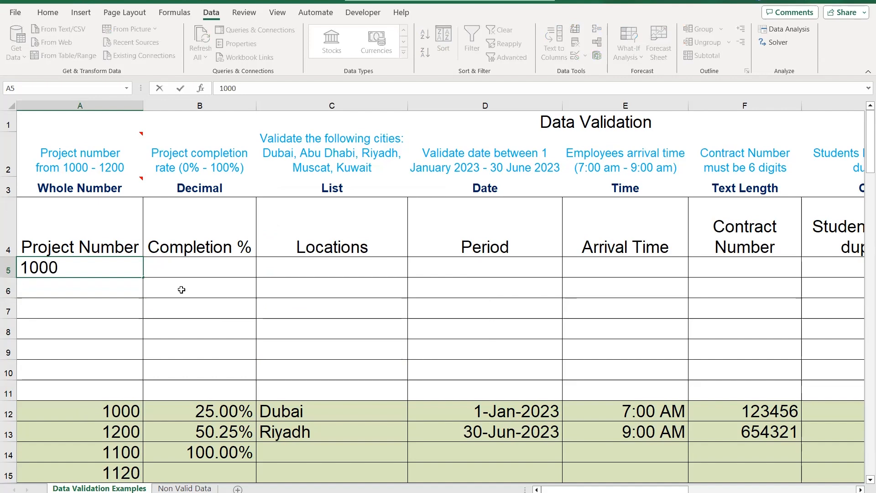
pyautogui.press('Return')
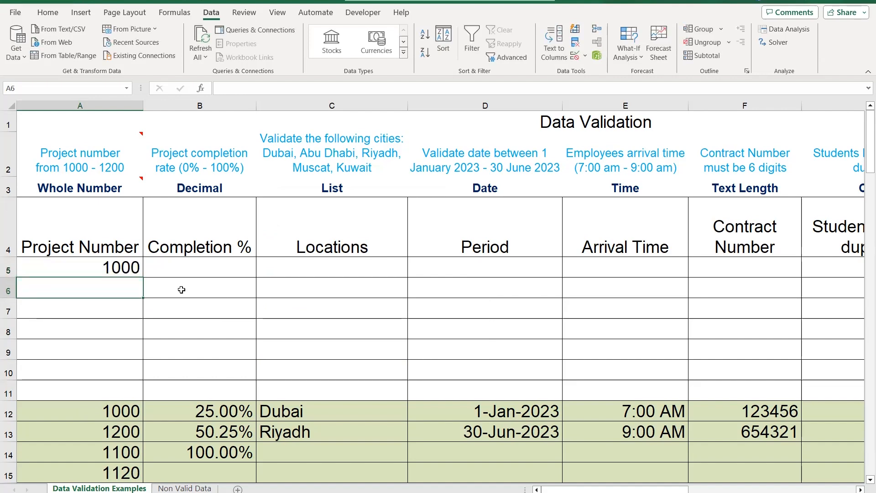
pyautogui.write('1200')
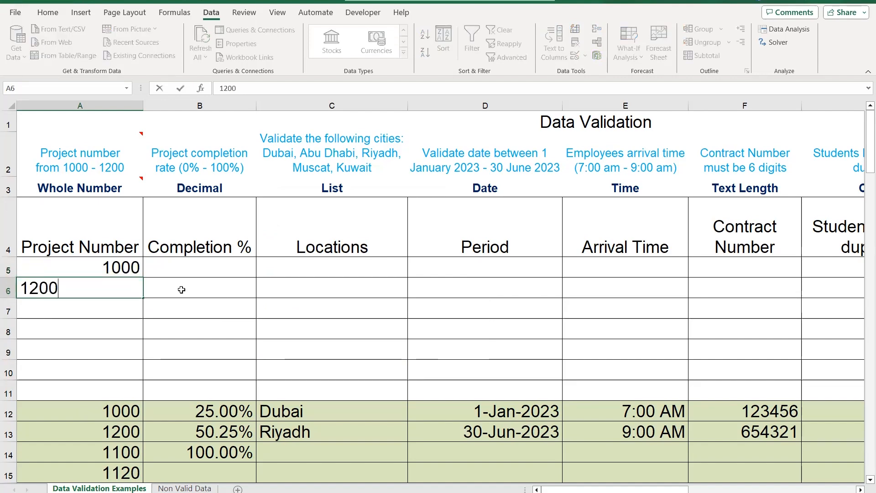
pyautogui.press('Return')
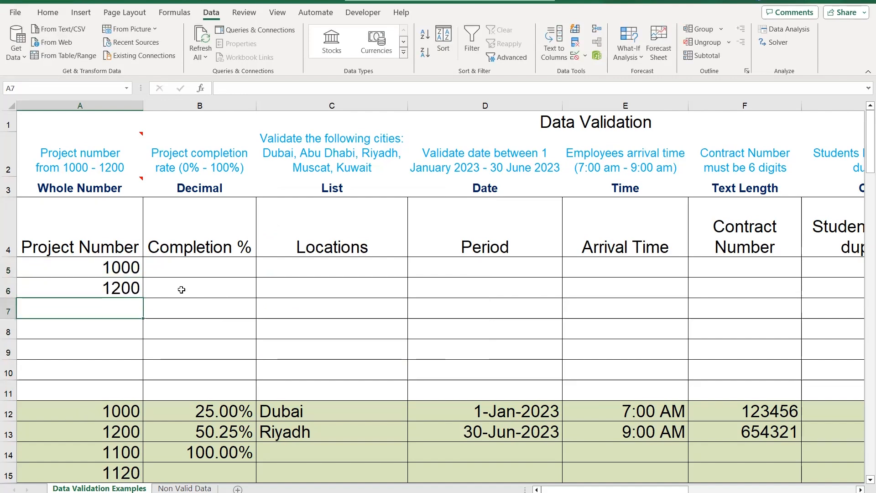
pyautogui.write('1111')
pyautogui.press('Return')
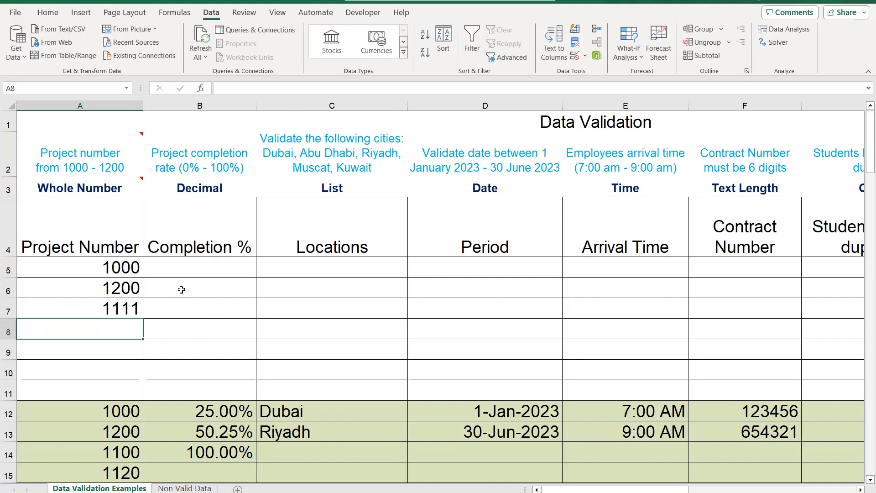
# Try to enter the out-of-range project number 1300 in cell A8, then discard the entry
pyautogui.write('1300')
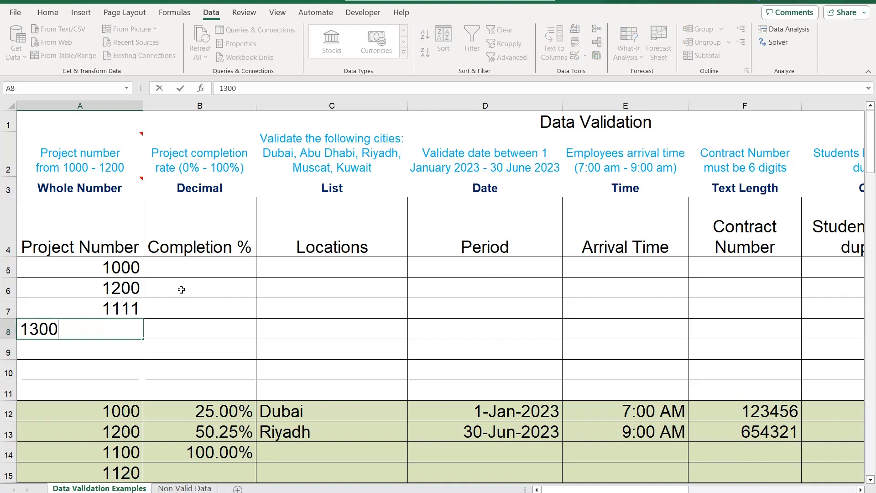
pyautogui.press('Return')
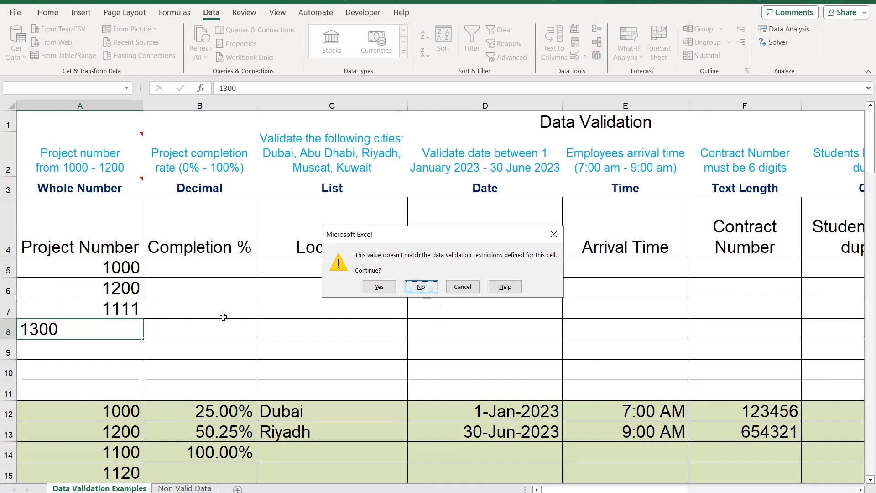
pyautogui.press('Return')
pyautogui.press('Escape')
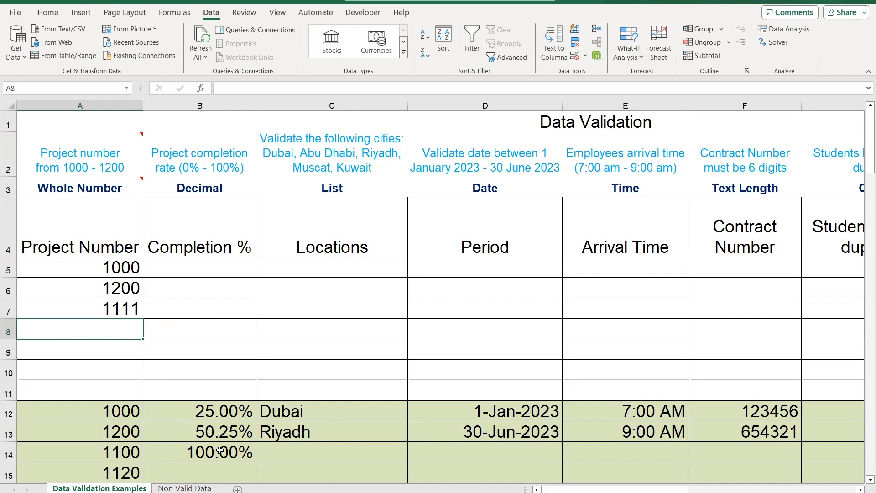
# Enter a completion rate of 90% in cell B15 of the green example area
pyautogui.click(221, 467)
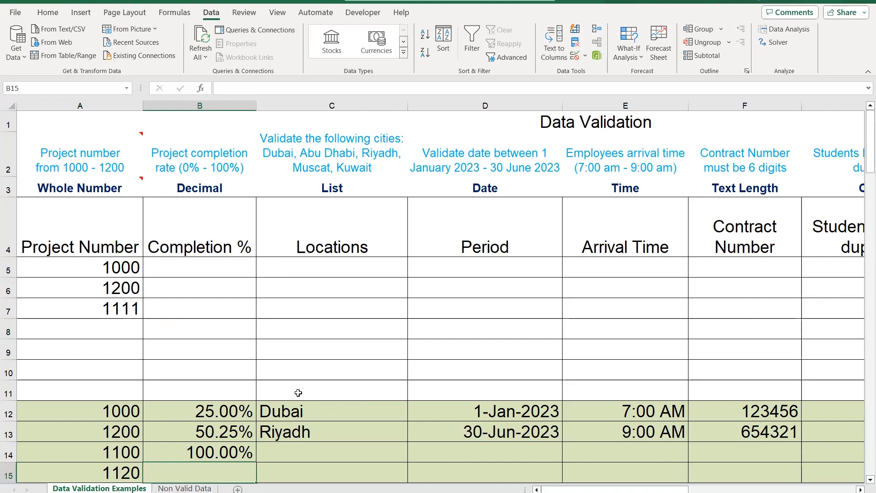
pyautogui.write('90')
pyautogui.press('Return')
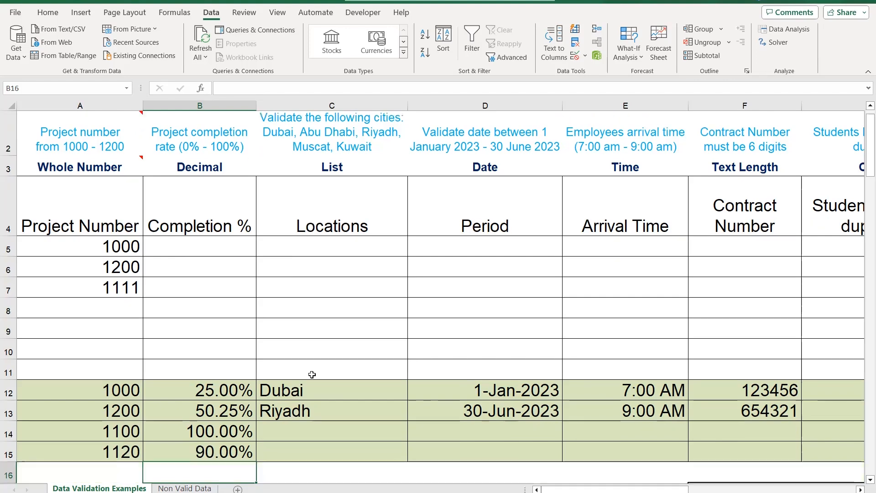
# Enter a completion rate of 40.33% in cell B15 of the green example area
pyautogui.click(223, 451)
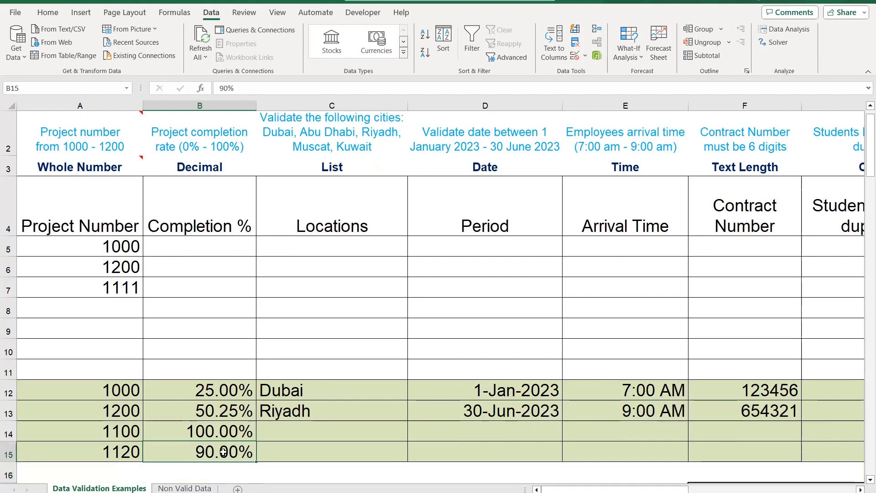
pyautogui.write('40.3')
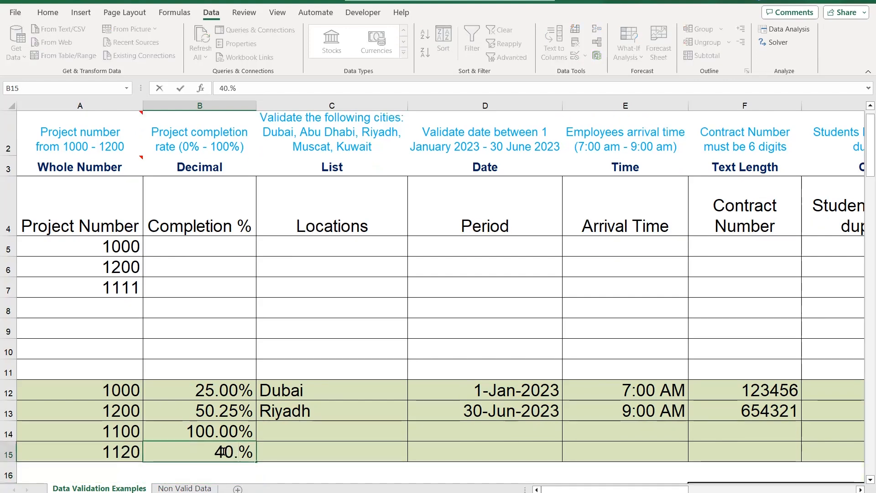
pyautogui.write('3')
pyautogui.press('Return')
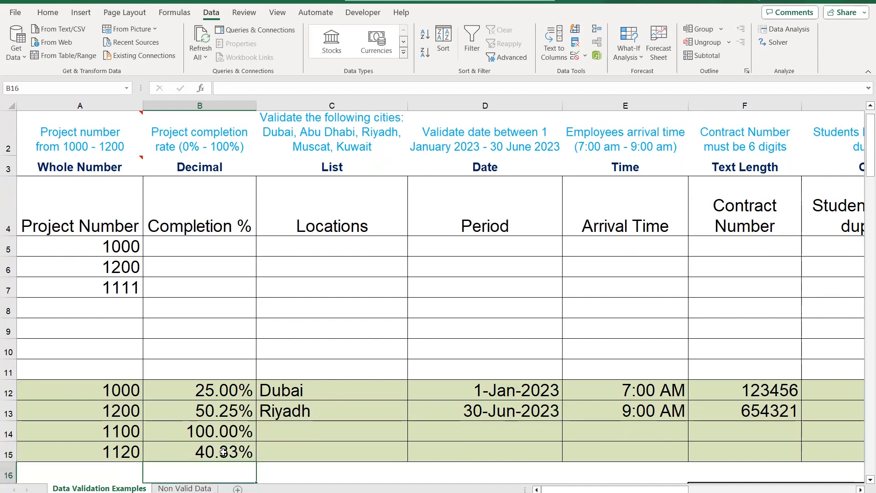
# Try to enter the out-of-range completion rate 200% in cell B15, and discard the entry
pyautogui.click(224, 452)
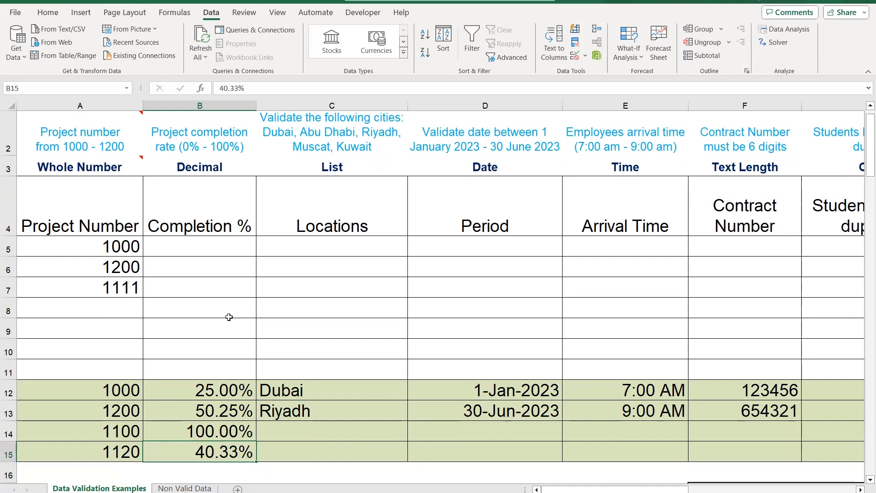
pyautogui.write('2')
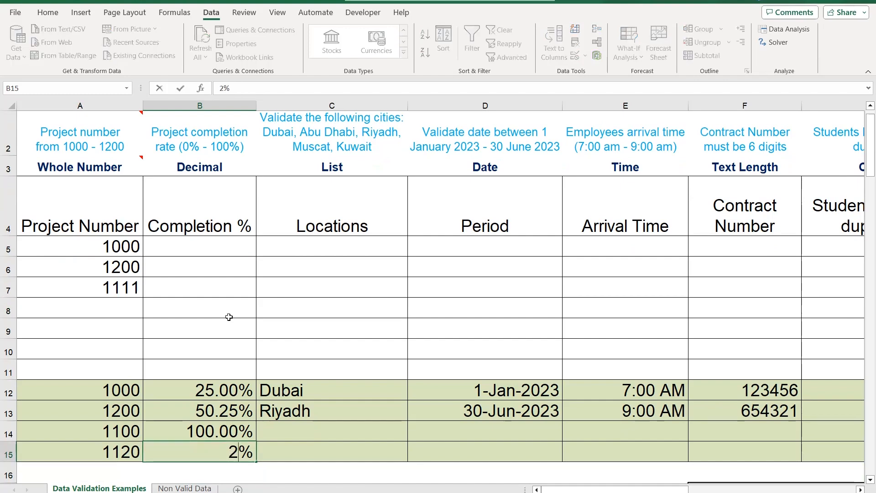
pyautogui.write('00')
pyautogui.press('Return')
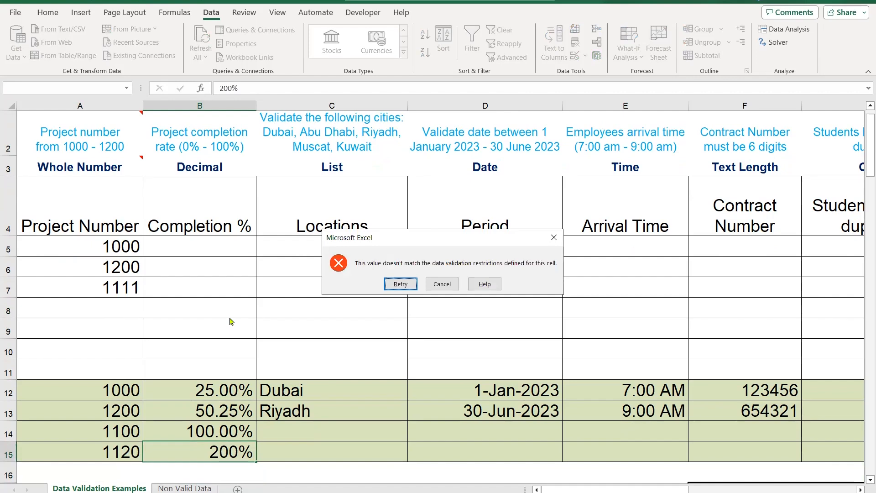
pyautogui.press('Escape')
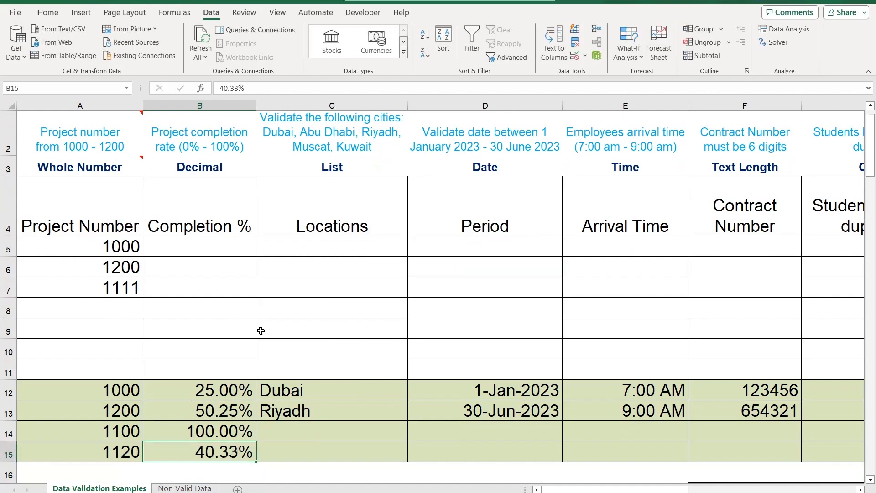
# Start a data validation rule for the Completion % cells B5 to B11 that allows decimal values
pyautogui.scroll(1, 260, 328)
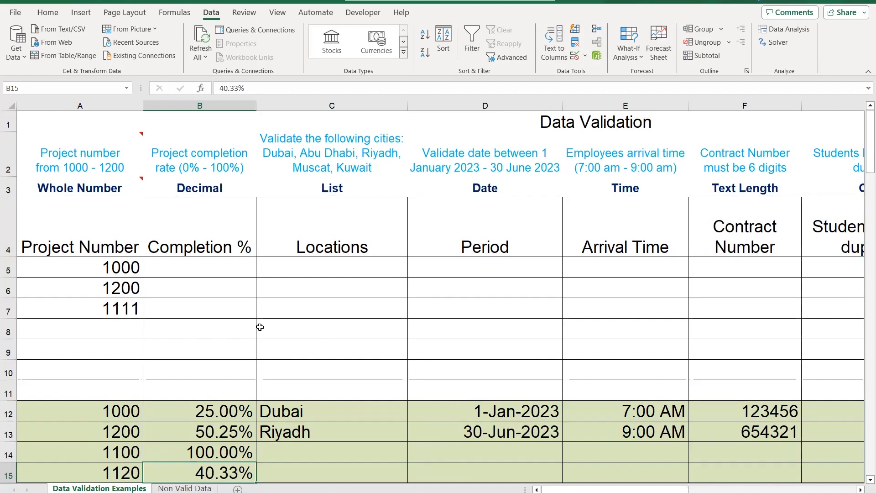
pyautogui.moveTo(199, 259); pyautogui.dragTo(200, 390)
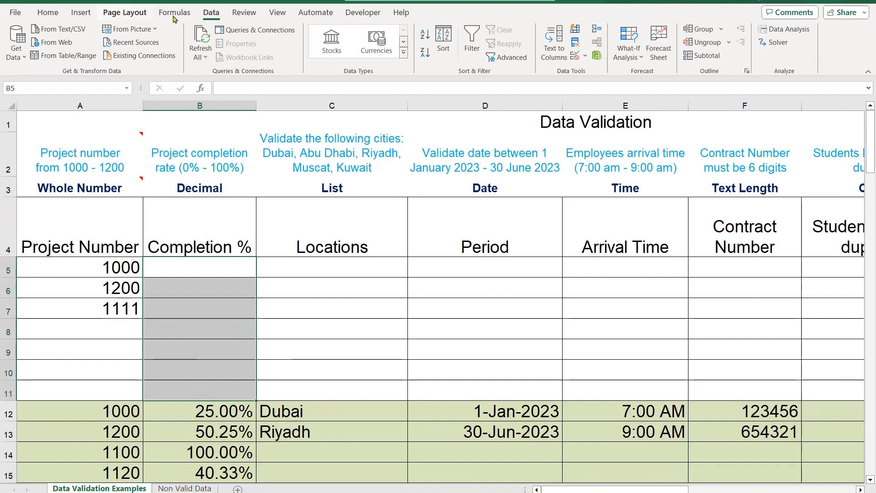
pyautogui.click(575, 57)
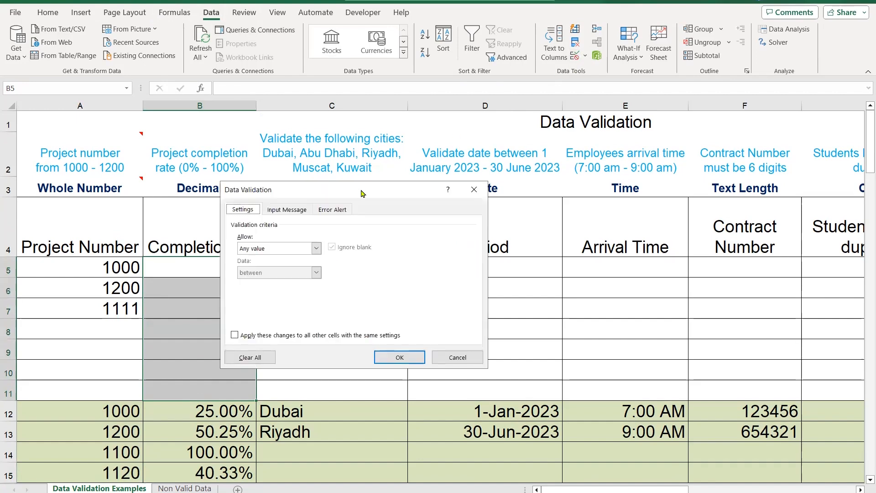
pyautogui.moveTo(362, 194); pyautogui.dragTo(436, 199)
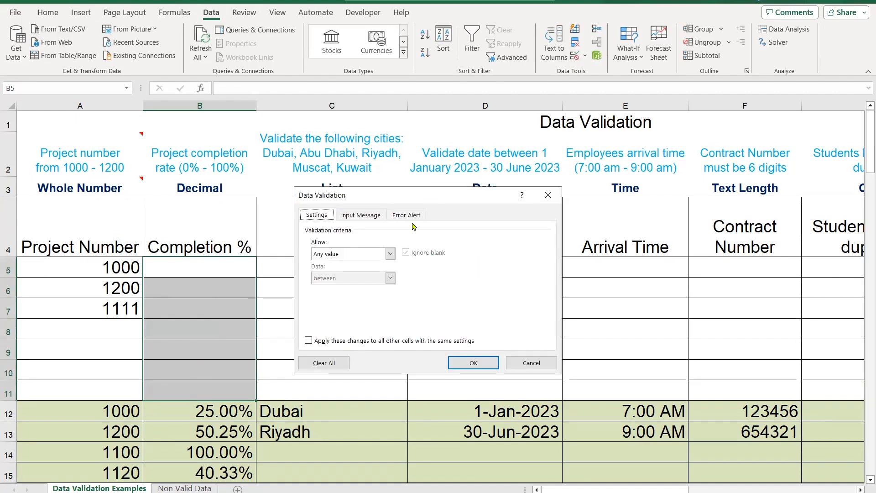
pyautogui.click(390, 254)
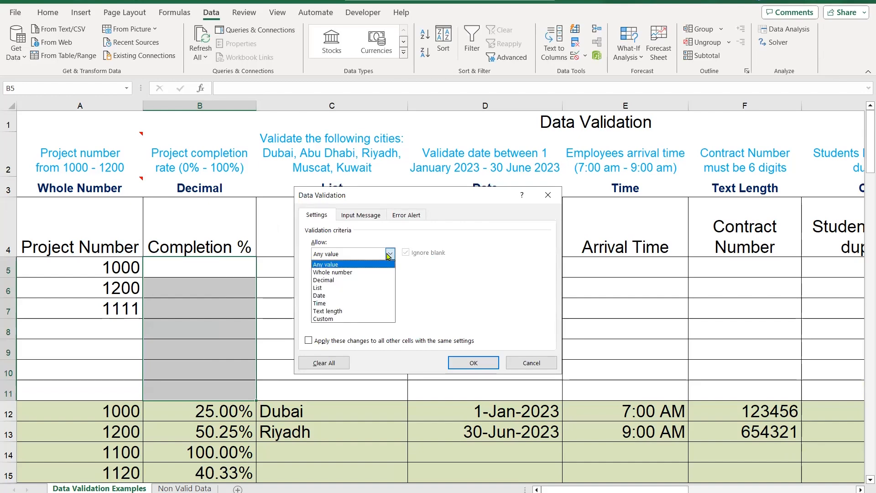
pyautogui.click(356, 281)
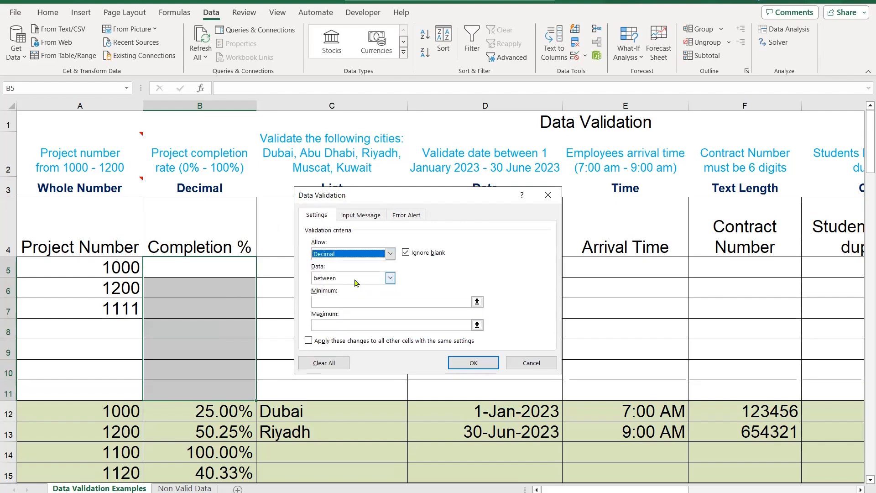
# Restrict the decimal rule to values between a minimum of 0 and a maximum of 1, and apply it
pyautogui.click(390, 279)
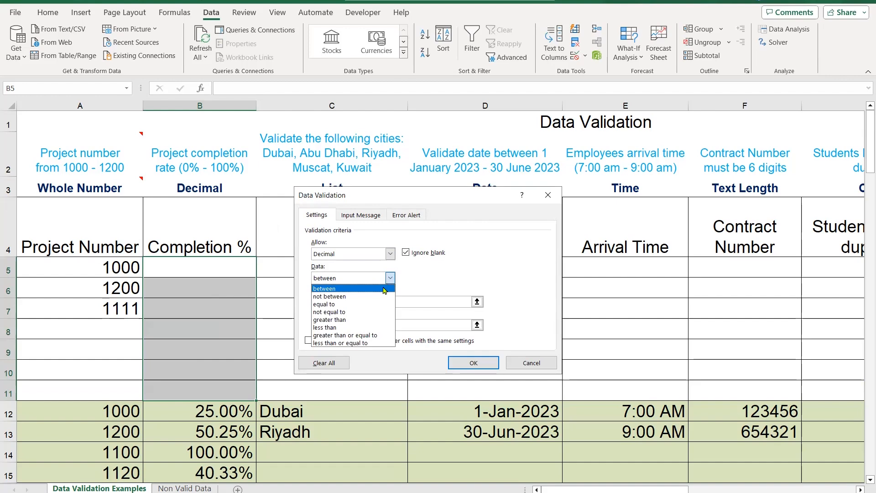
pyautogui.click(383, 288)
pyautogui.click(378, 300)
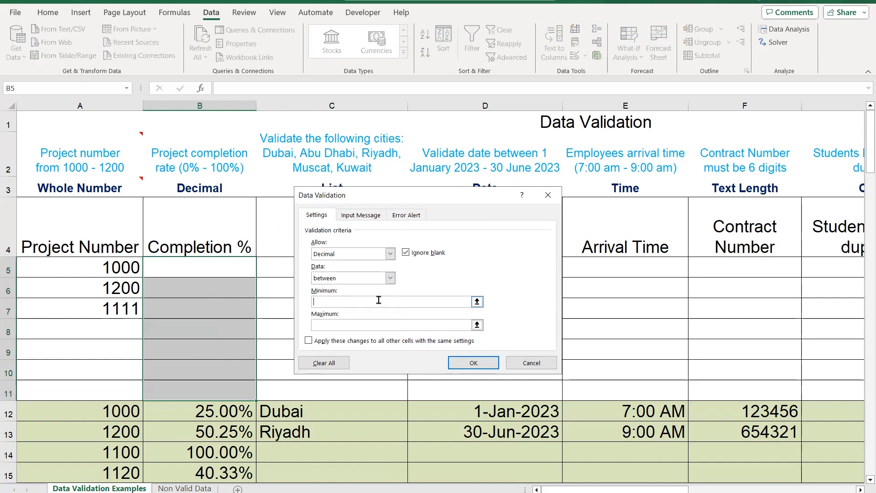
pyautogui.write('0')
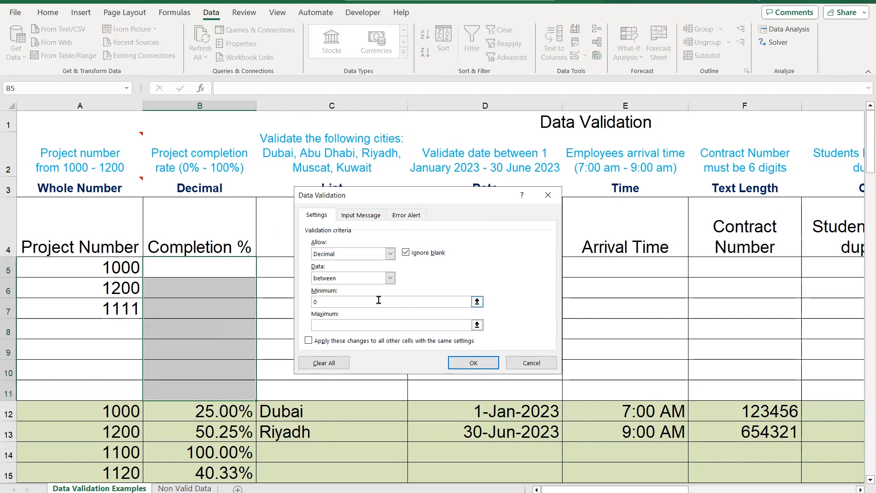
pyautogui.click(382, 323)
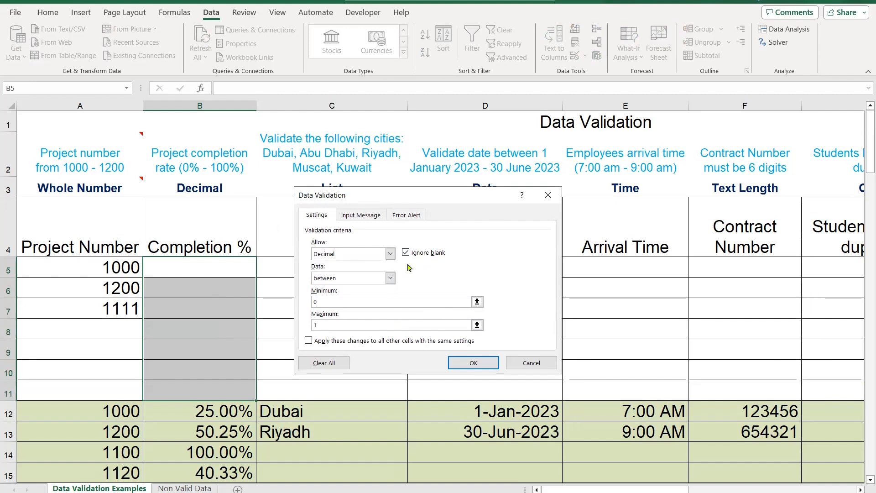
pyautogui.click(470, 363)
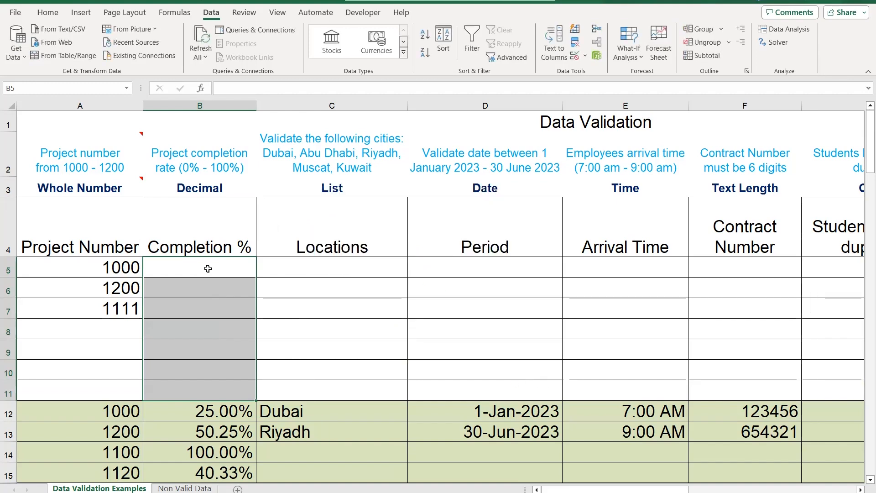
# Format the Completion % cells B5 to B11 as Percentage with 2 decimal places
pyautogui.click(209, 267)
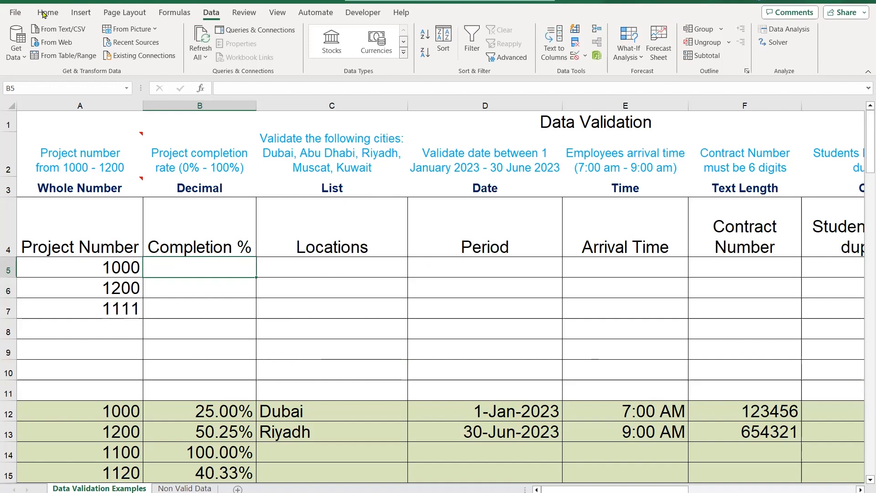
pyautogui.click(56, 15)
pyautogui.moveTo(229, 274); pyautogui.dragTo(235, 383)
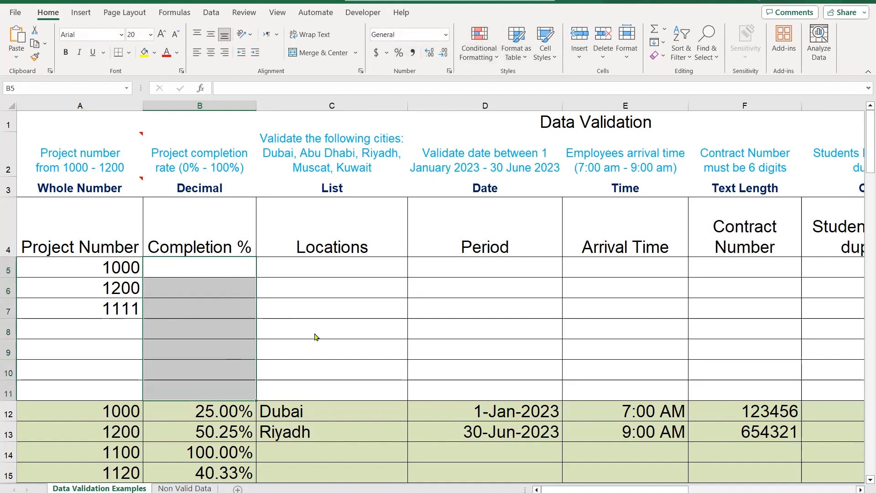
pyautogui.rightClick(226, 383)
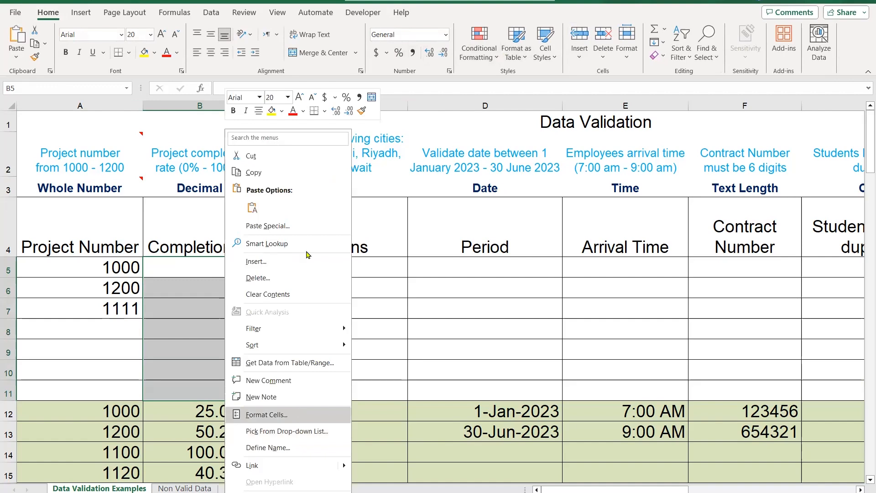
pyautogui.press('Return')
pyautogui.click(181, 319)
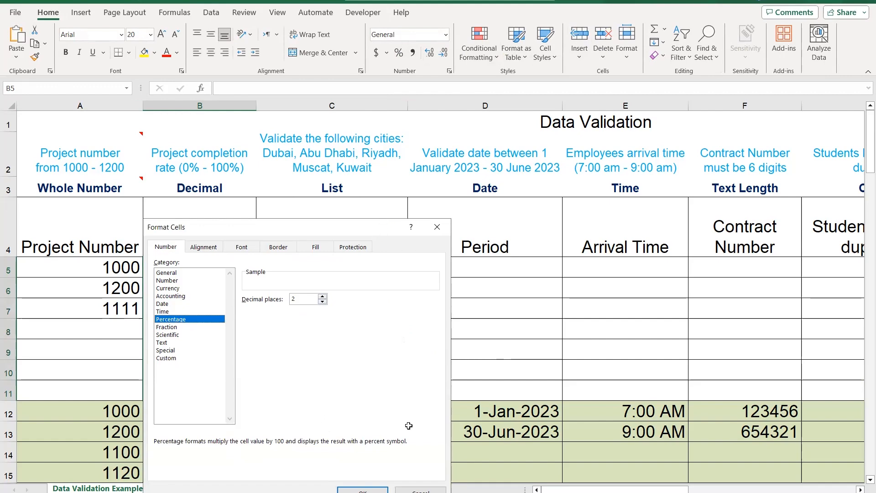
pyautogui.press('Return')
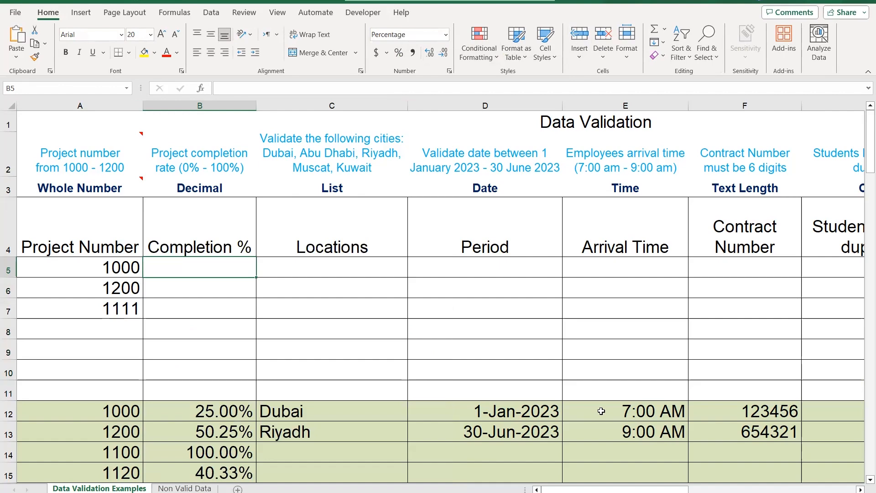
# Enter completion rates of 5%, 50% and 33.33% in cells B5 to B7
pyautogui.write('5')
pyautogui.press('Return')
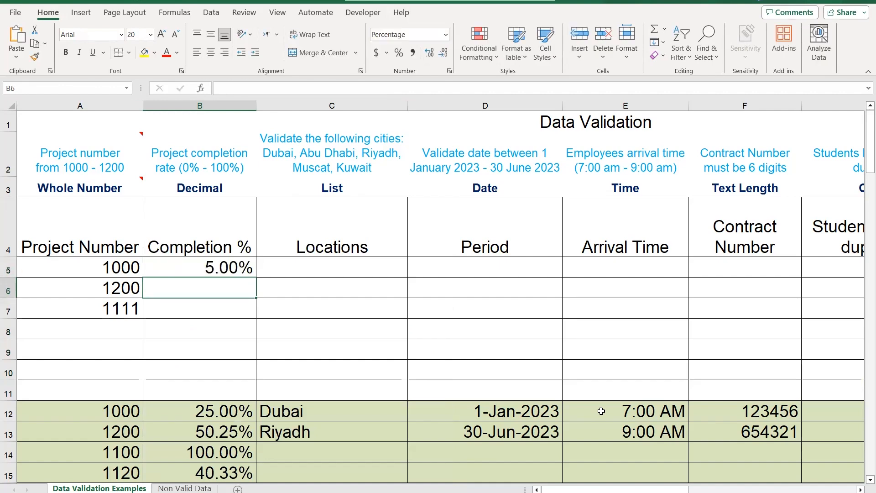
pyautogui.write('50')
pyautogui.press('Return')
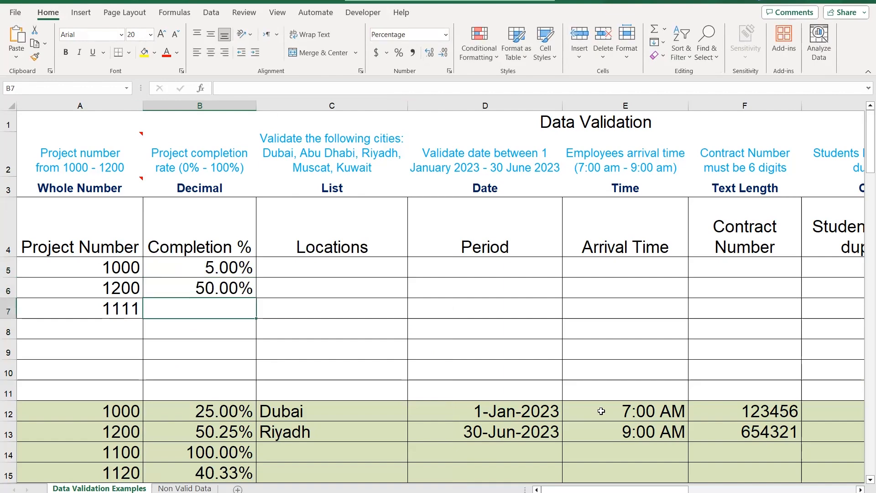
pyautogui.write('33.33')
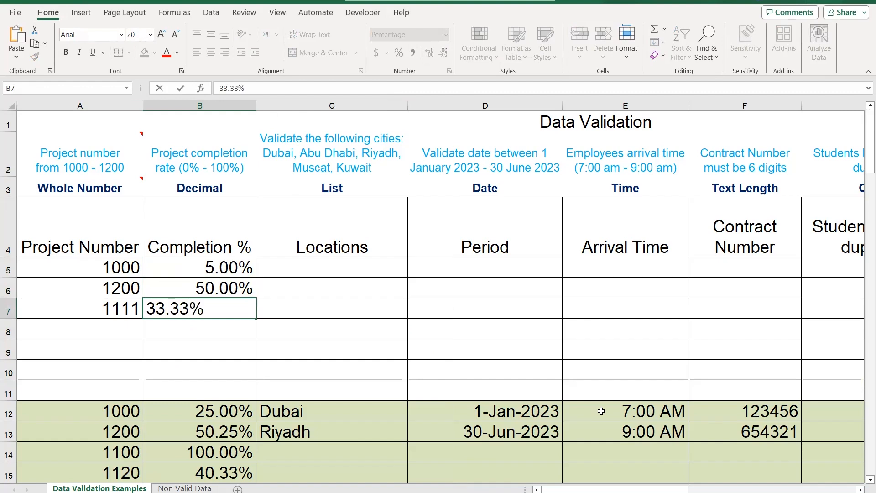
pyautogui.press('Return')
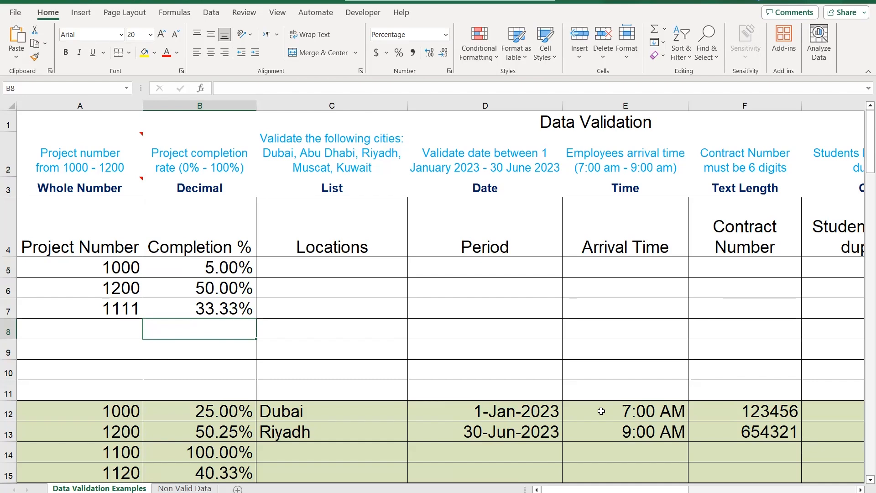
# Try to enter the out-of-range completion rate 101% in cell B8, and discard the entry
pyautogui.write('101')
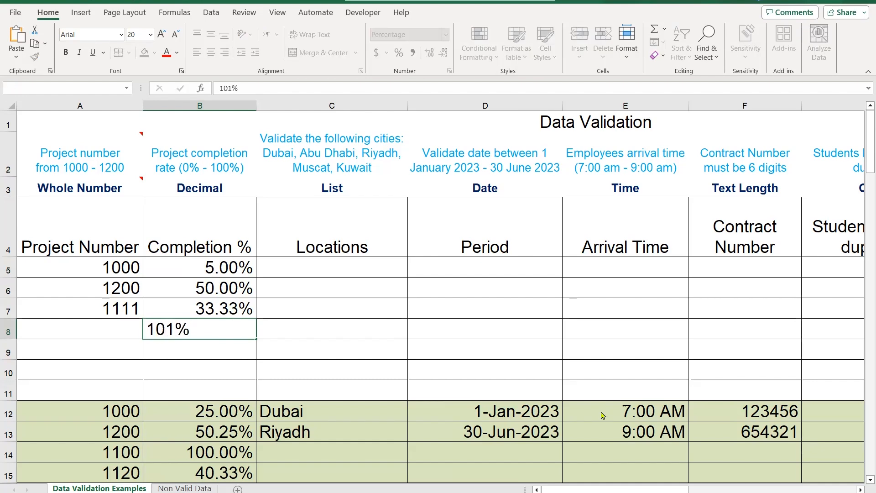
pyautogui.press('Return')
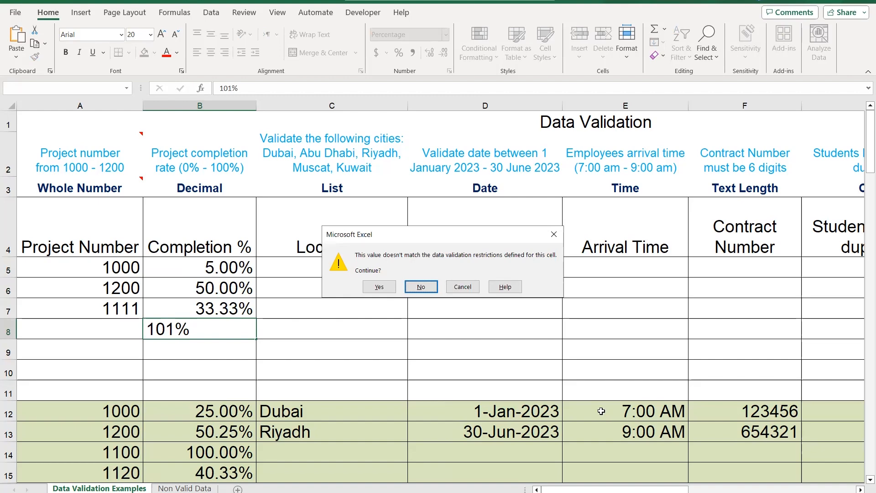
pyautogui.press('Escape')
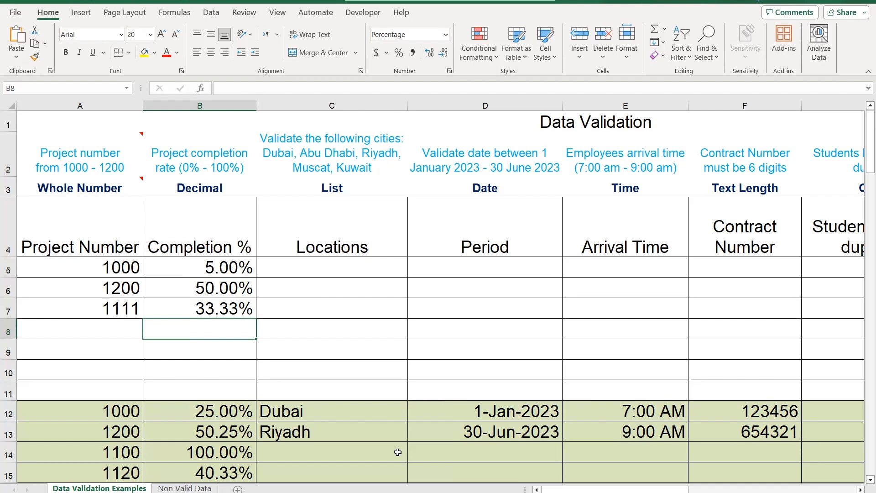
# Choose Riyadh from the allowed cities for cell C14, and replace that choice with Abu Dhabi
pyautogui.click(372, 449)
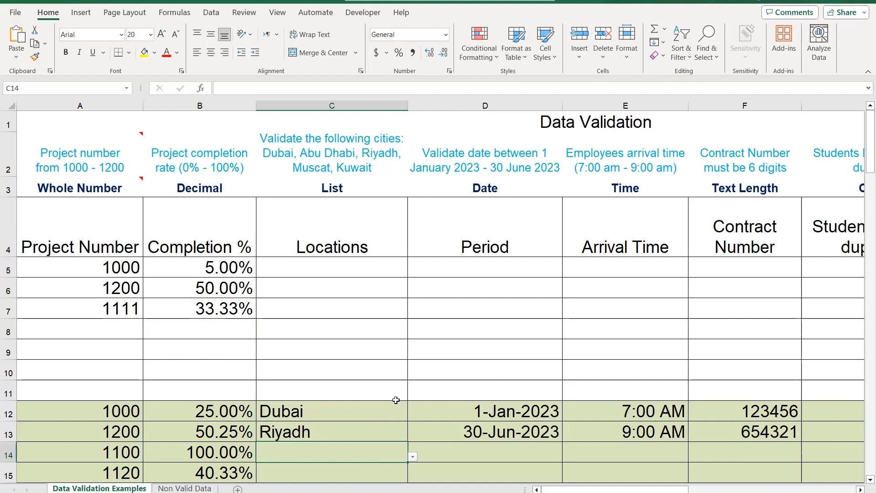
pyautogui.click(409, 460)
pyautogui.click(412, 457)
pyautogui.click(413, 458)
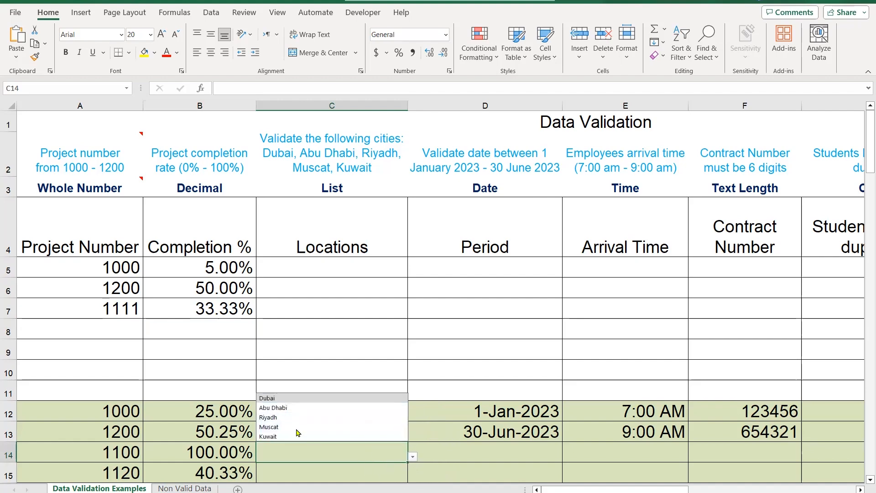
pyautogui.click(318, 420)
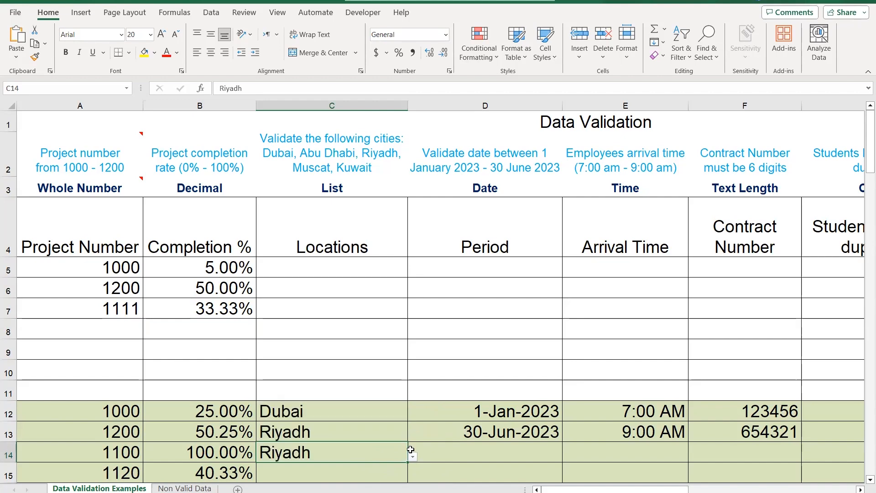
pyautogui.hotkey('alt', 'Down')
pyautogui.click(320, 403)
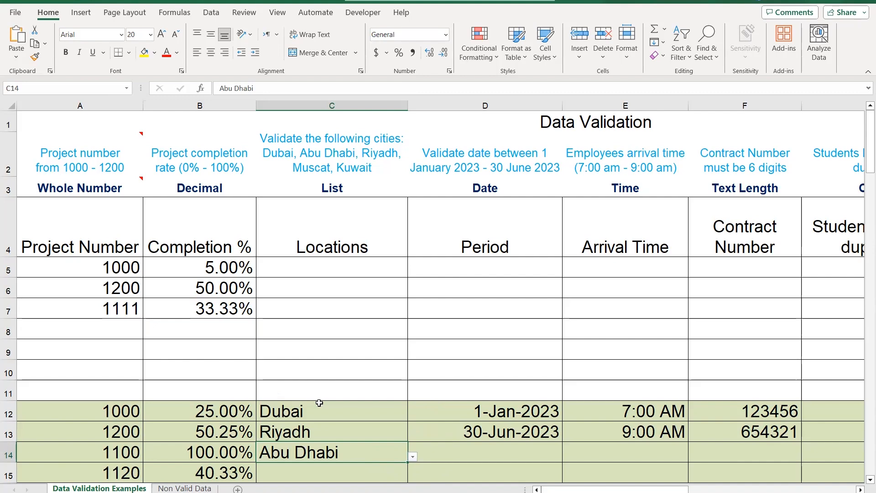
# Examine the source list of cities in column C below the green example area
pyautogui.press('Up')
pyautogui.press('Up')
pyautogui.press('Up')
pyautogui.press('Up')
pyautogui.press('Up')
pyautogui.press('Up')
pyautogui.scroll(-1, 350, 345)
pyautogui.scroll(-2, 350, 345)
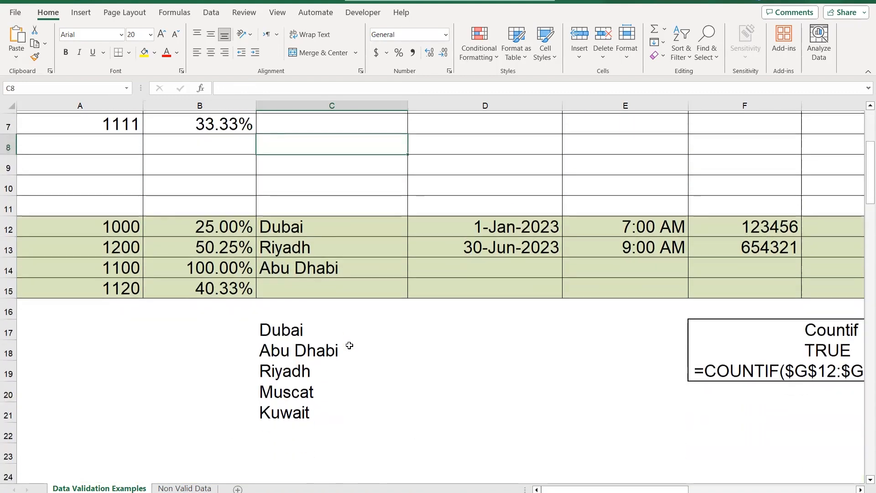
# Fill the source list of cities in cells C17 to C21 with yellow
pyautogui.moveTo(303, 333); pyautogui.dragTo(304, 413)
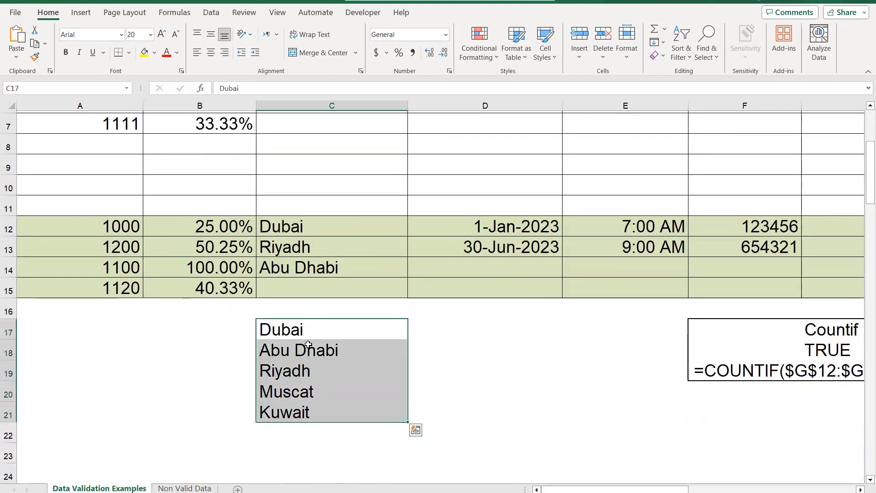
pyautogui.click(144, 53)
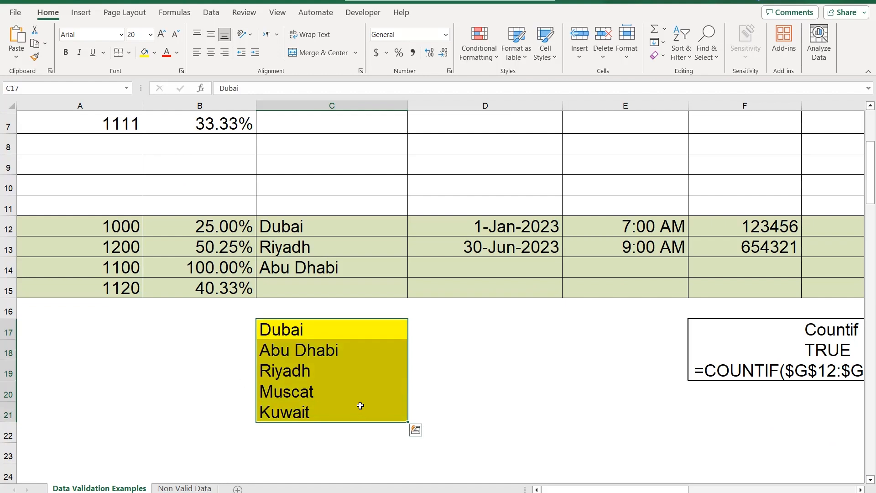
# Start a data validation rule for the Locations cells C5 to C11 that allows a List
pyautogui.scroll(2, 318, 269)
pyautogui.moveTo(318, 266); pyautogui.dragTo(325, 383)
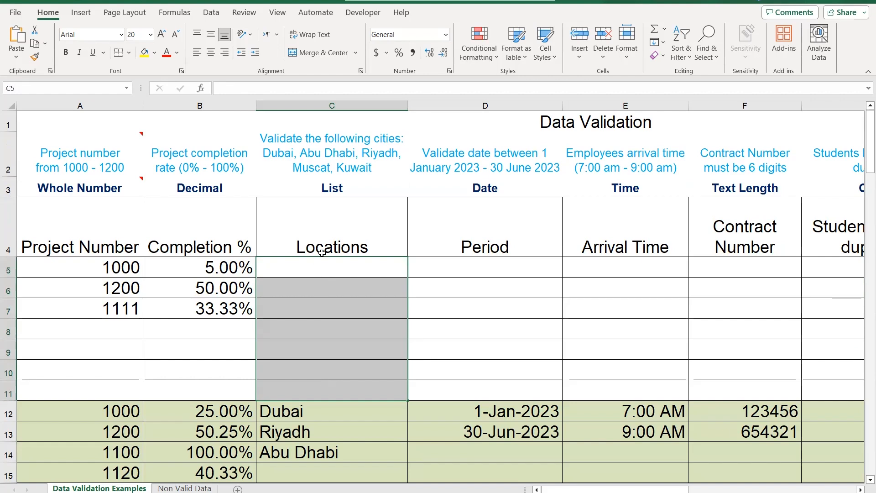
pyautogui.click(212, 14)
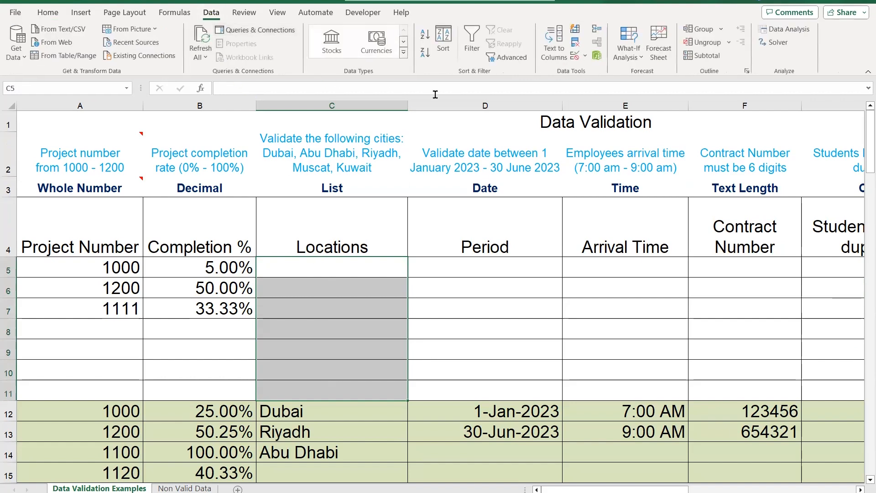
pyautogui.click(574, 58)
pyautogui.moveTo(390, 199); pyautogui.dragTo(522, 154)
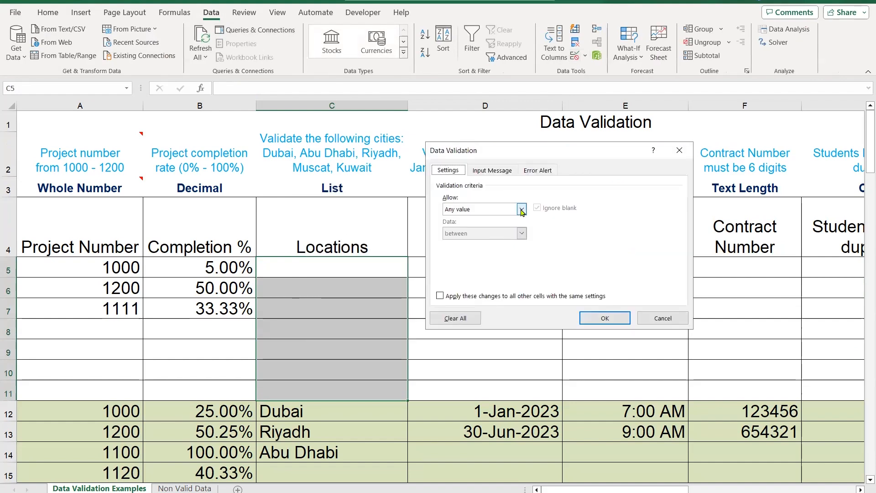
pyautogui.click(521, 210)
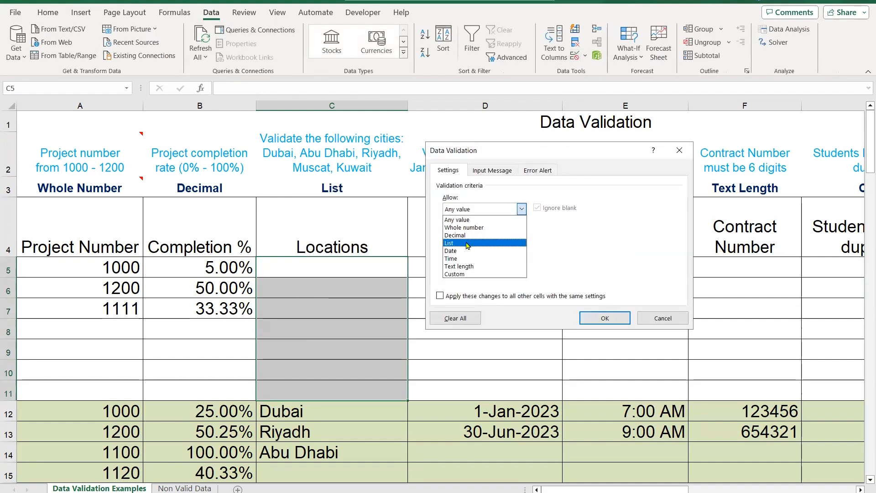
pyautogui.click(468, 243)
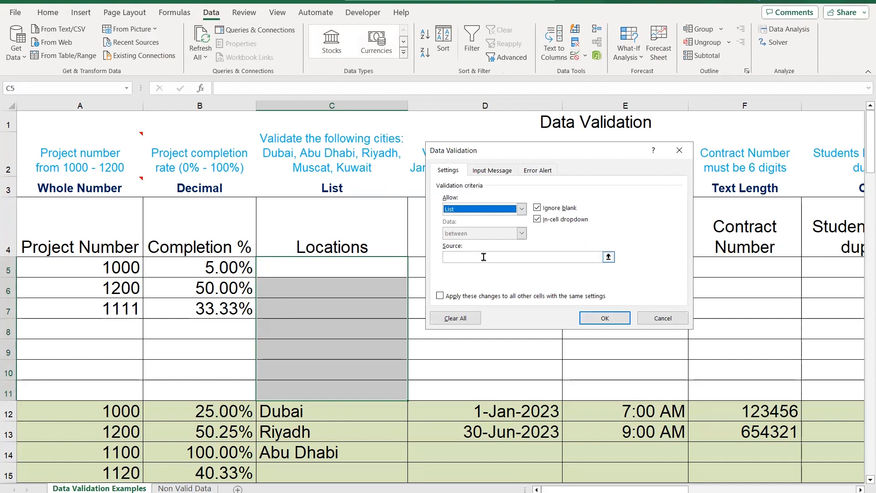
# Set the list source to the cities in =$C$17:$C$21 and apply the validation rule
pyautogui.click(484, 257)
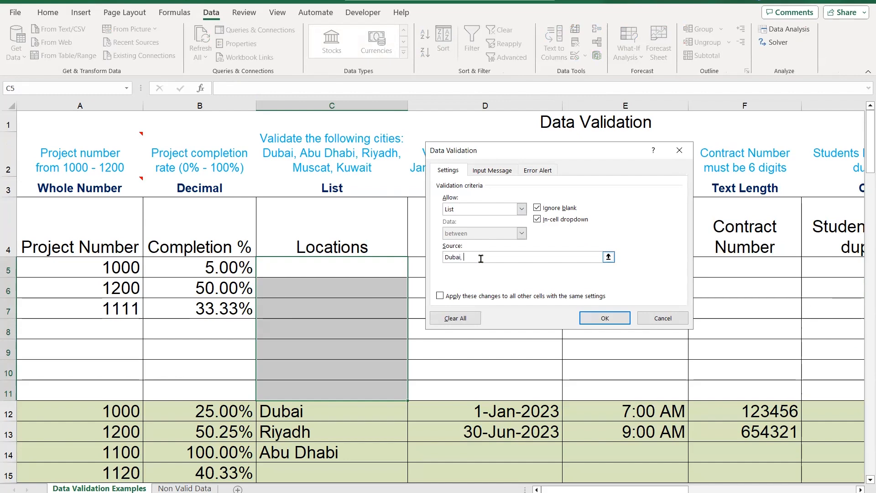
pyautogui.press('BackSpace')
pyautogui.press('BackSpace')
pyautogui.press('BackSpace')
pyautogui.press('BackSpace')
pyautogui.press('BackSpace')
pyautogui.press('BackSpace')
pyautogui.press('BackSpace')
pyautogui.scroll(-3, 335, 323)
pyautogui.click(299, 264)
pyautogui.keyDown('shift'); pyautogui.click(303, 348); pyautogui.keyUp('shift')
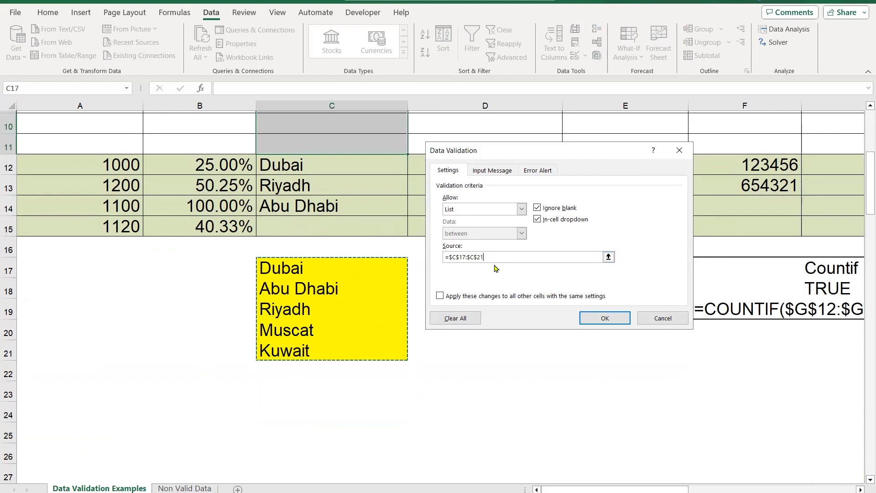
pyautogui.click(619, 319)
# Choose Dubai, Abu Dhabi and Riyadh from the allowed cities for cells C5, C6 and C7
pyautogui.scroll(-1, 470, 279)
pyautogui.scroll(4, 457, 278)
pyautogui.click(358, 272)
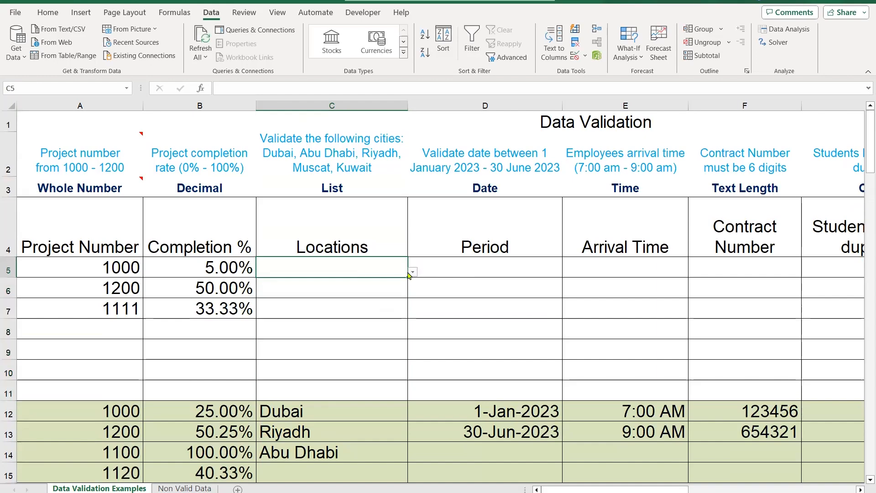
pyautogui.click(413, 272)
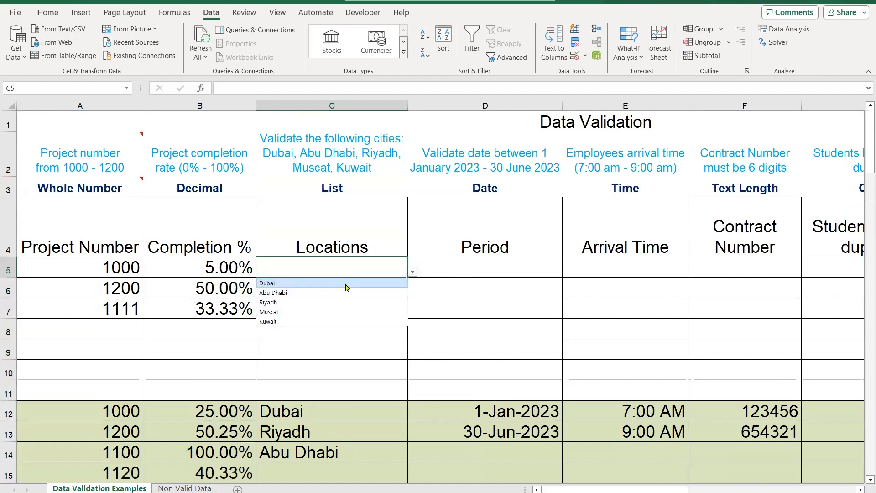
pyautogui.click(388, 283)
pyautogui.click(413, 292)
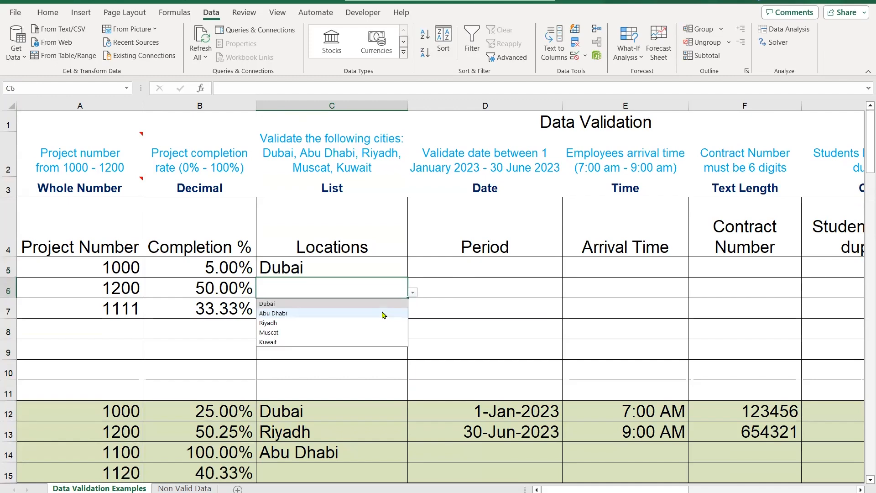
pyautogui.click(379, 314)
pyautogui.click(412, 313)
pyautogui.click(374, 344)
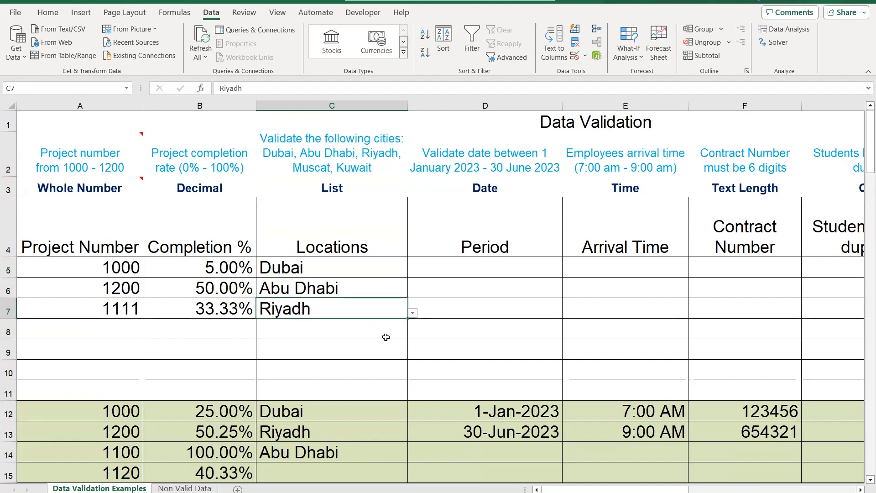
# Enter the location Dubai in cell C8
pyautogui.click(395, 335)
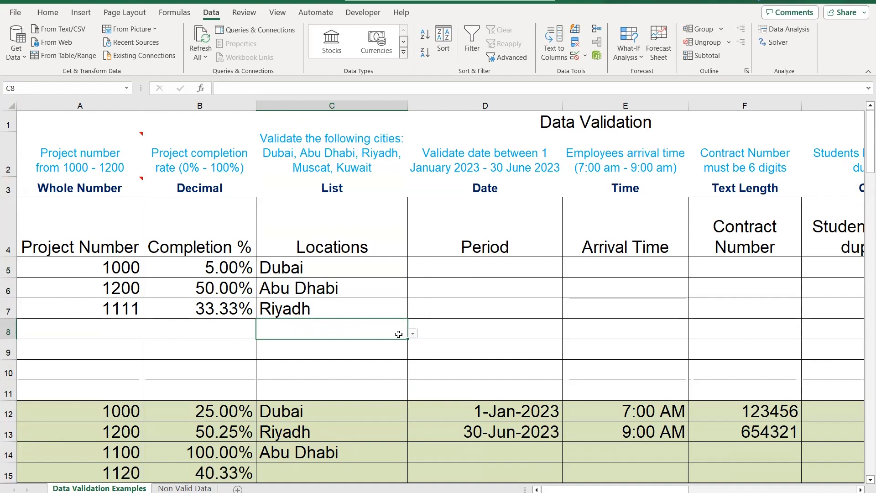
pyautogui.write('D')
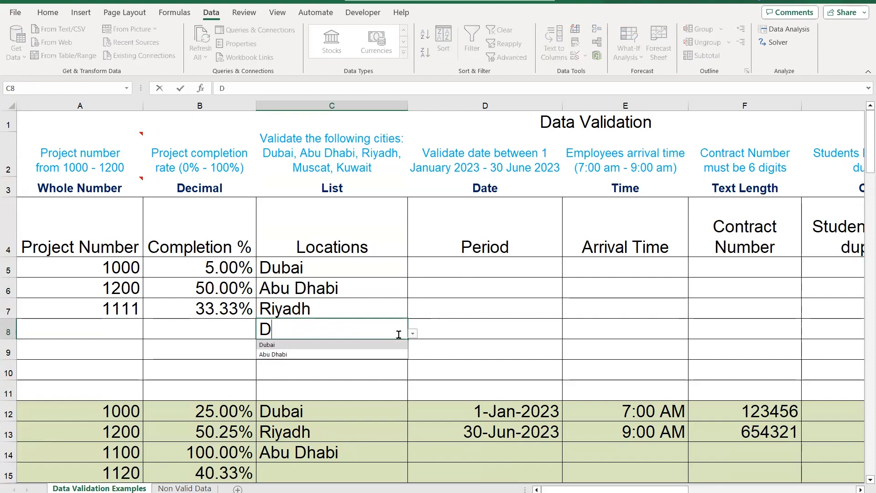
pyautogui.write('ubai\\')
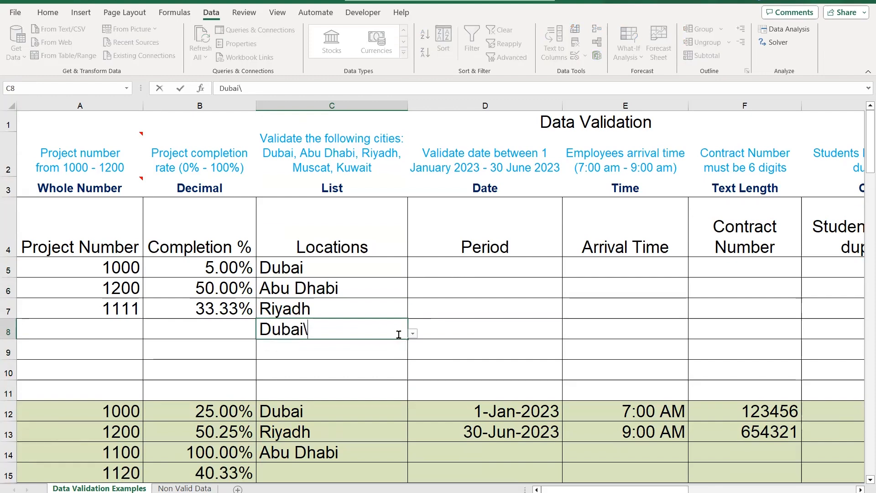
pyautogui.press('Return')
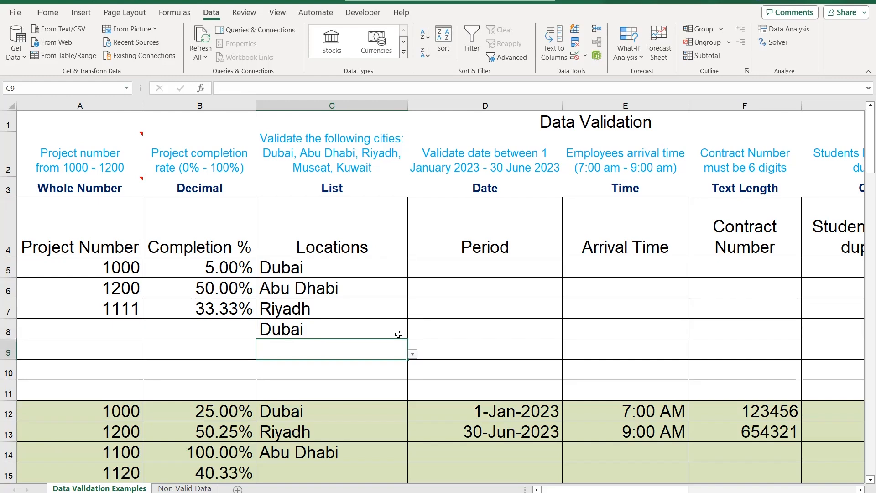
# Try to enter the unlisted city Sharjah in cell C9, and discard the entry
pyautogui.write('S')
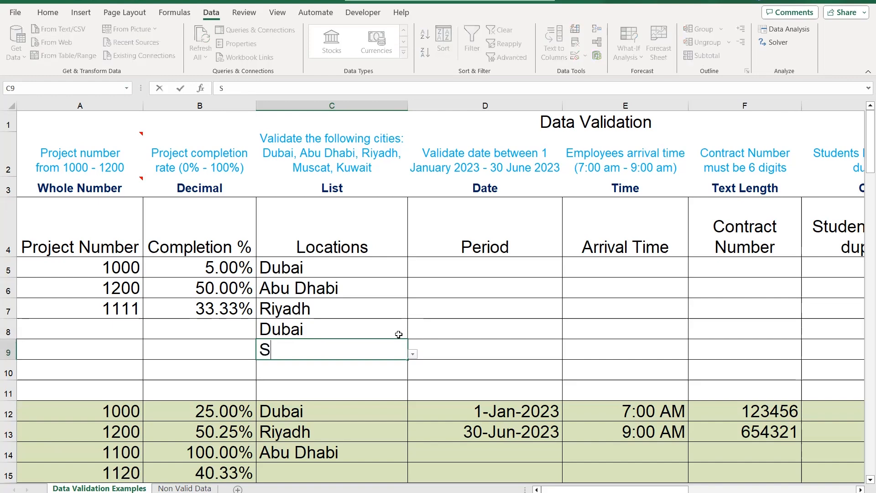
pyautogui.write('harjah')
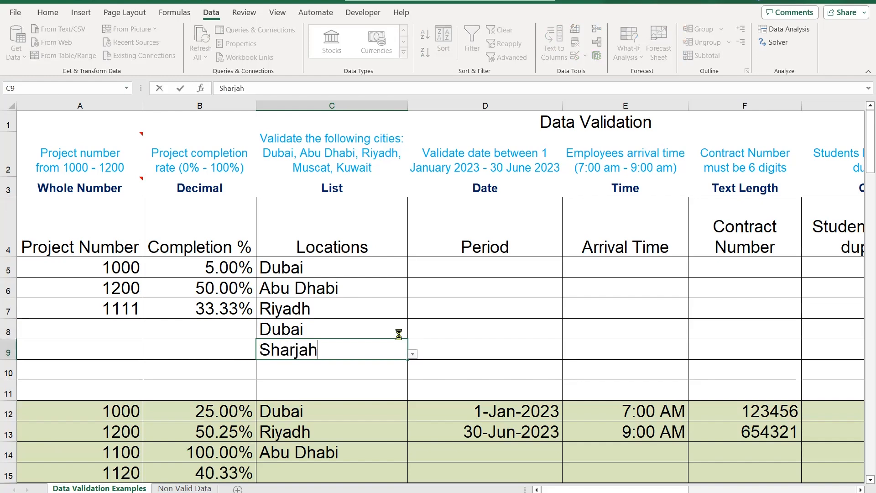
pyautogui.press('Return')
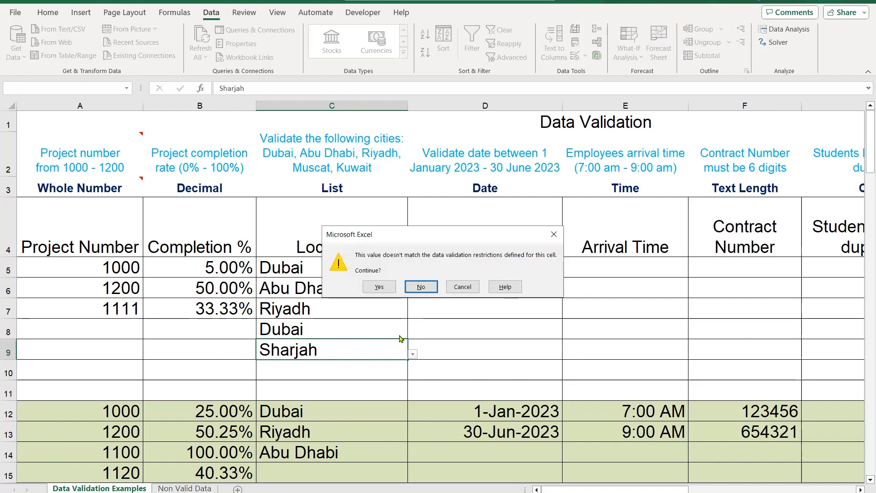
pyautogui.press('Escape')
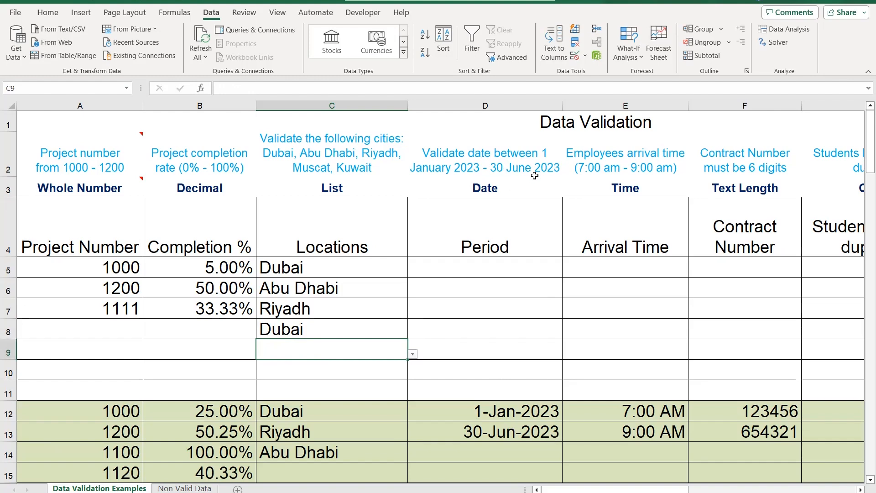
# Apply data validation to the Period cells D5 to D11 allowing dates between 1-1-2023 and 30-6-2023
pyautogui.moveTo(505, 268); pyautogui.dragTo(491, 387)
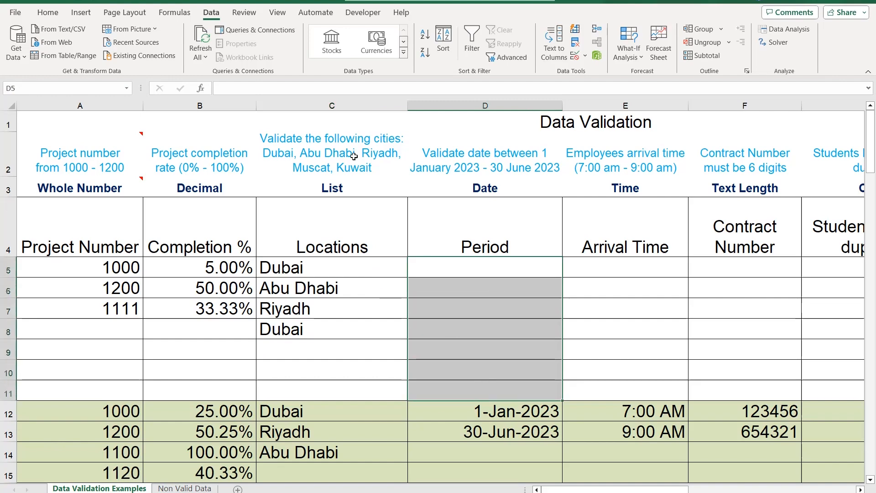
pyautogui.click(573, 56)
pyautogui.click(521, 209)
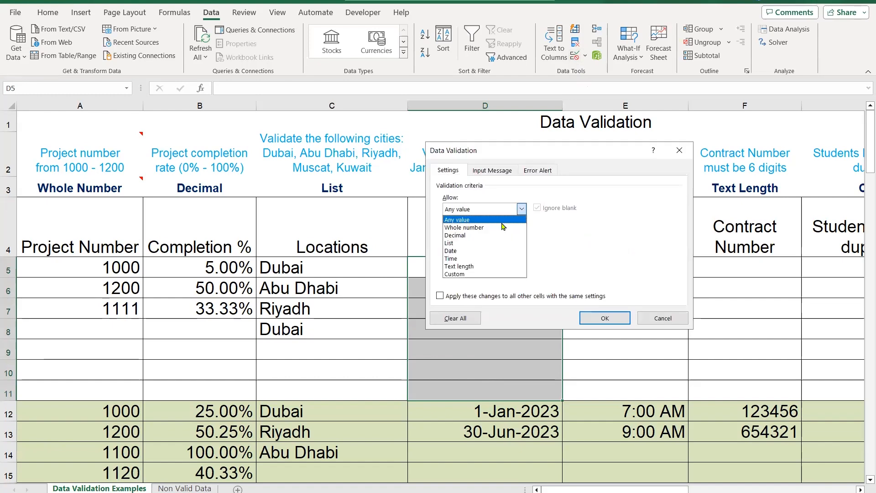
pyautogui.click(486, 252)
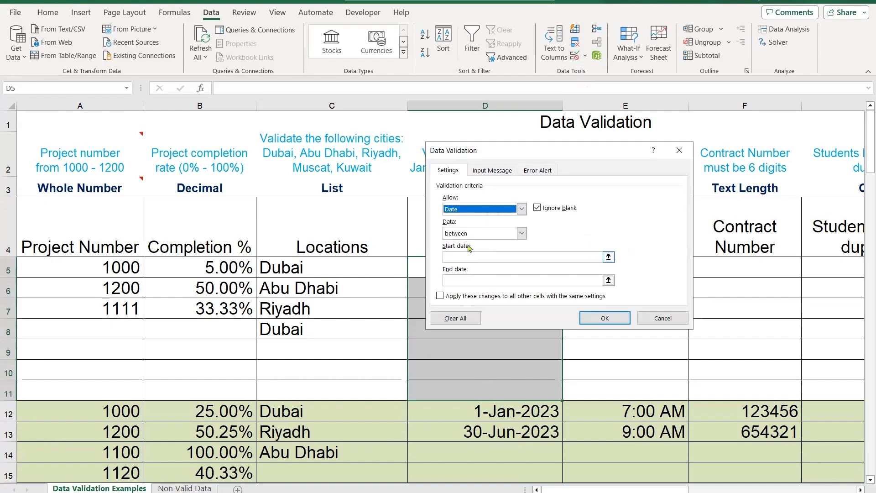
pyautogui.click(515, 256)
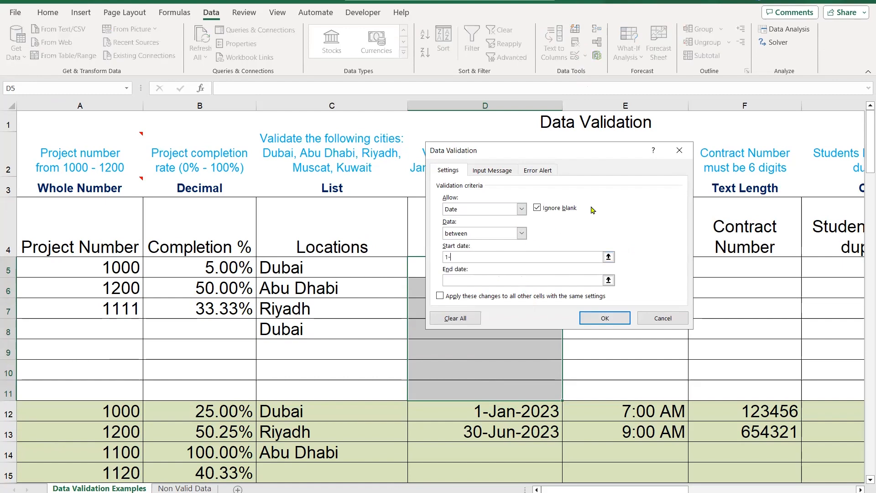
pyautogui.write('1-1-2023')
pyautogui.click(501, 280)
pyautogui.write('30-6-2023')
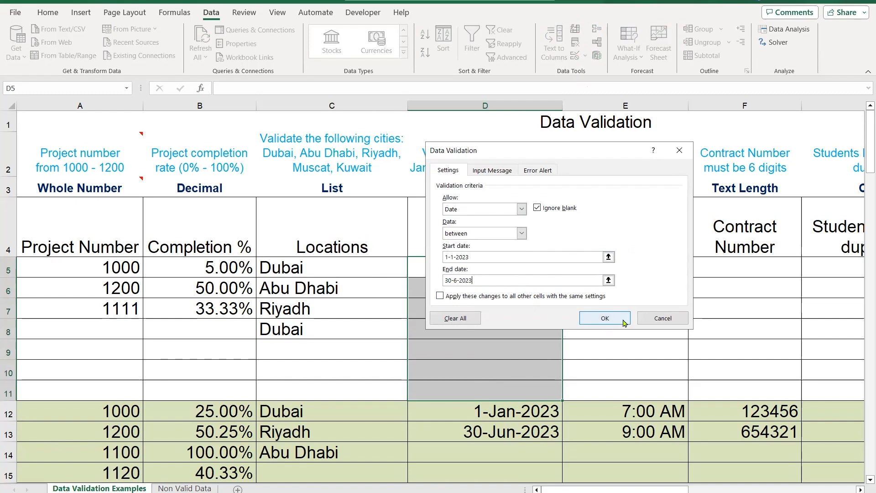
pyautogui.press('Return')
# Enter the period dates 1-1-2023 in cell D5 and 30-6-2023 in cell D6
pyautogui.click(518, 262)
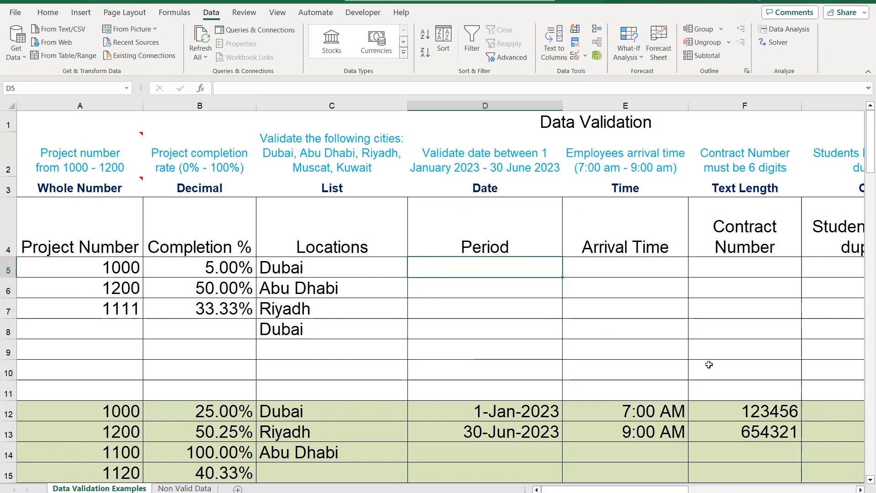
pyautogui.write('1-1-0')
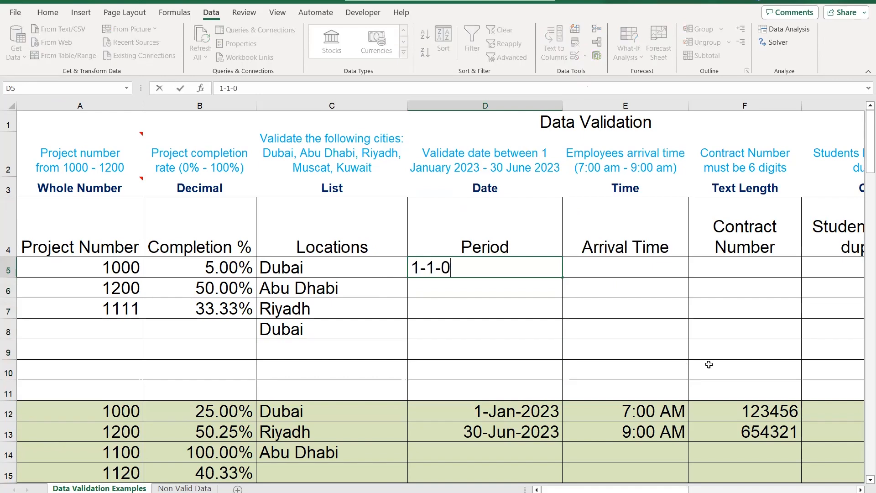
pyautogui.press('BackSpace')
pyautogui.write('2023')
pyautogui.press('Return')
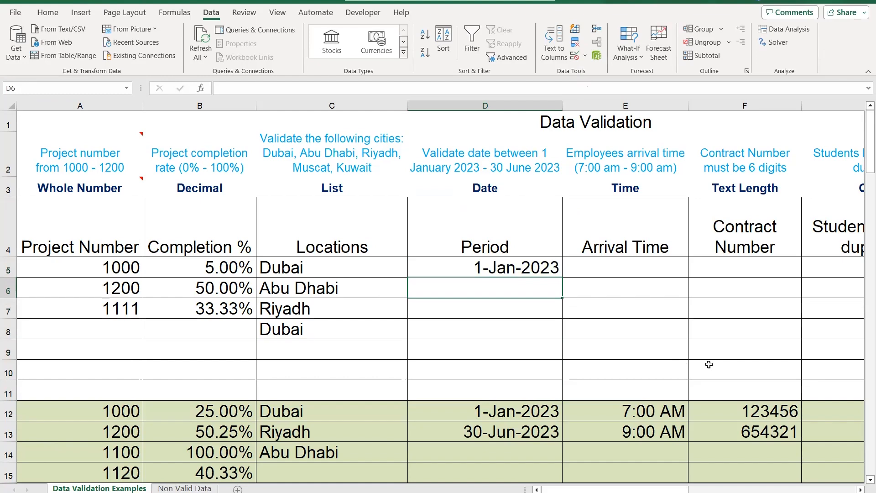
pyautogui.write('30-60')
pyautogui.press('BackSpace')
pyautogui.write('-2023')
pyautogui.press('Return')
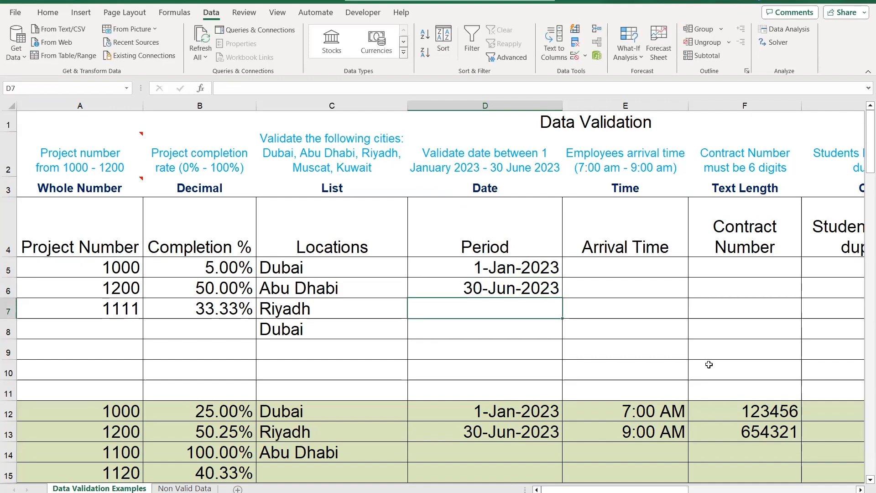
# Try to enter the out-of-range date 1-7-2023 in cell D7, and discard the entry
pyautogui.write('1-7')
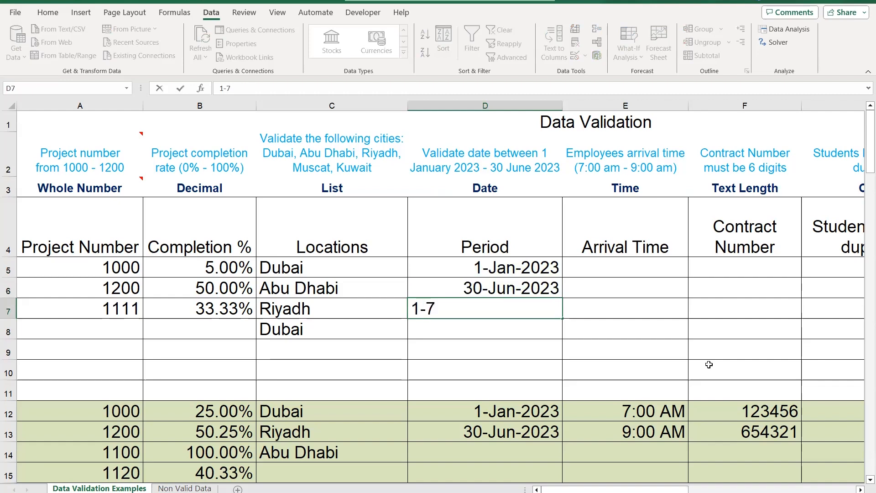
pyautogui.write('-2023')
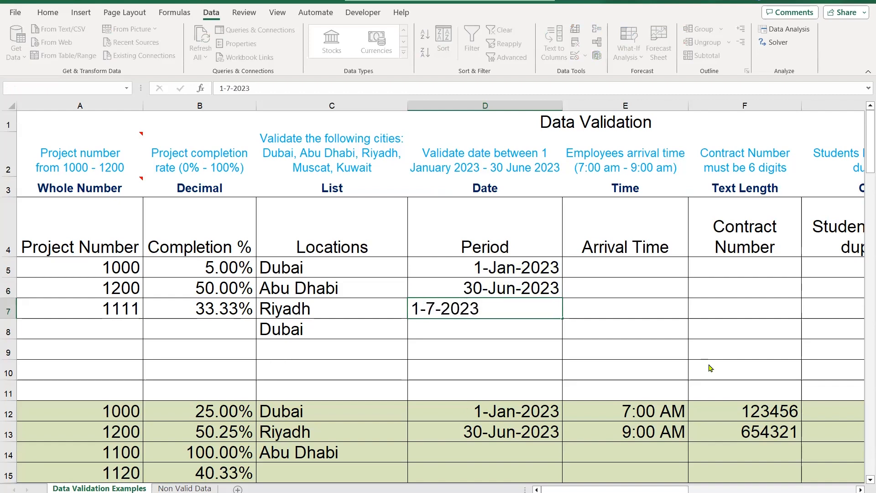
pyautogui.press('Return')
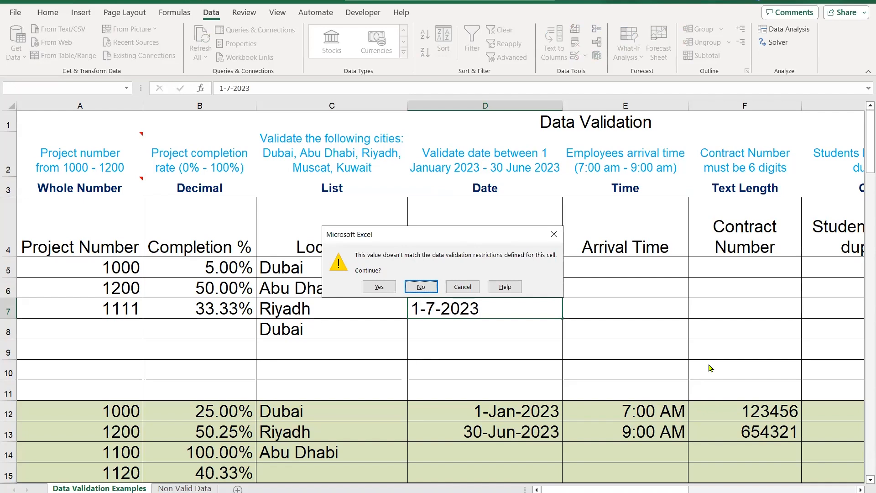
pyautogui.press('Escape')
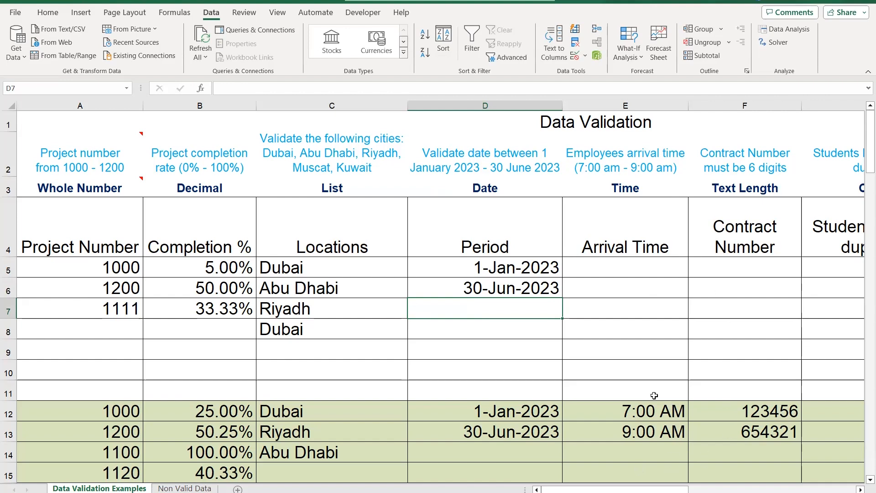
pyautogui.click(662, 453)
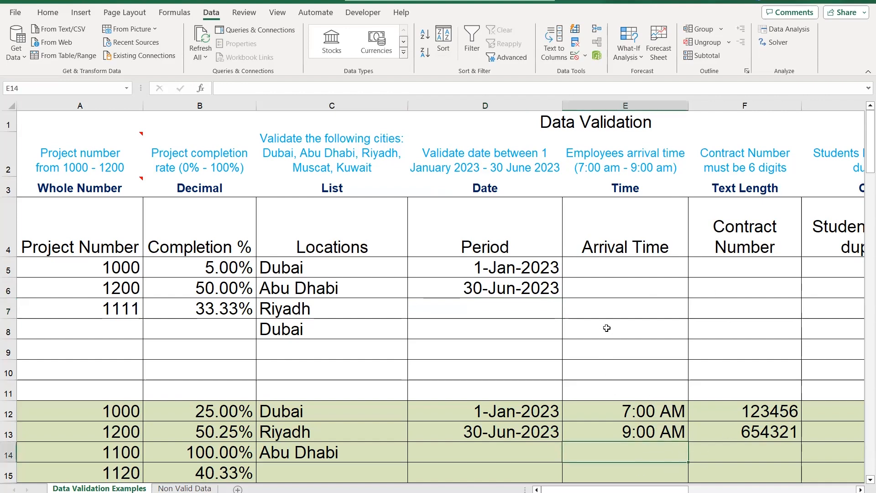
# Enter the arrival time 8:00 in cell E14
pyautogui.write('8:00')
pyautogui.press('Return')
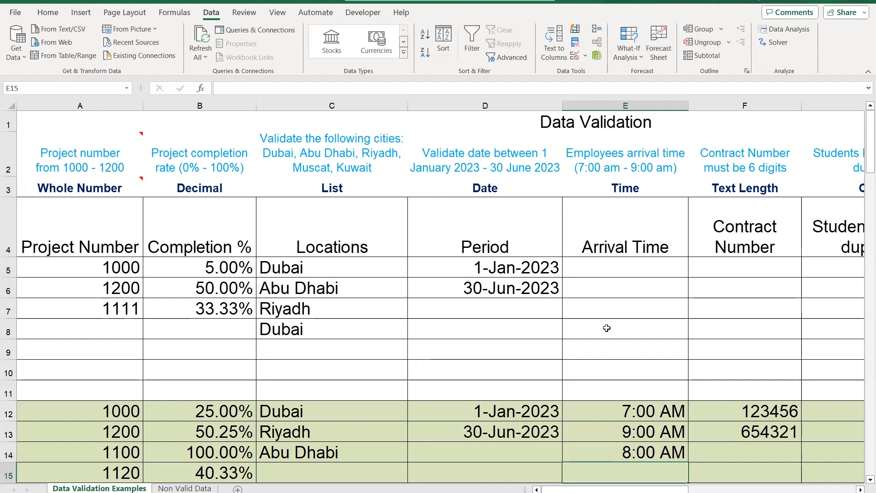
# Try to enter the out-of-range arrival time 9:01 in cell E15, and discard the entry
pyautogui.write('9:01')
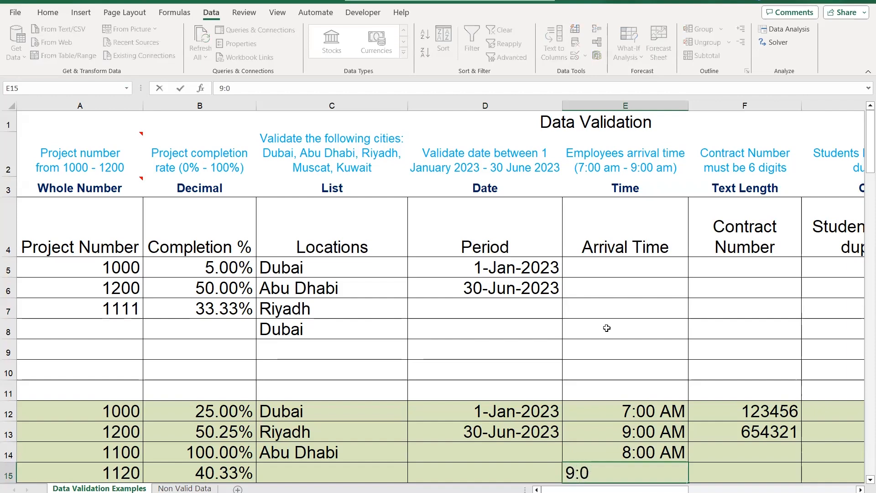
pyautogui.press('Return')
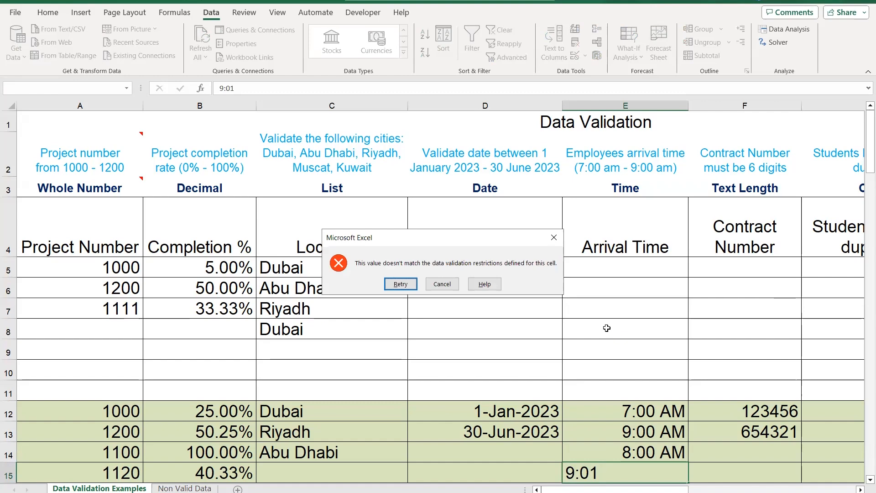
pyautogui.press('Escape')
# Apply data validation to the Arrival Time cells E5 to E11 allowing times between 7:00 and 9:00
pyautogui.moveTo(623, 271); pyautogui.dragTo(624, 384)
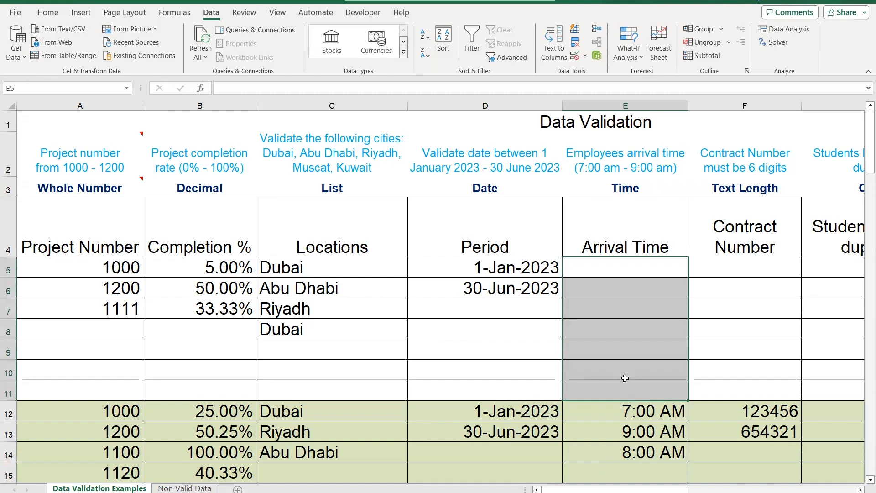
pyautogui.click(575, 56)
pyautogui.click(522, 209)
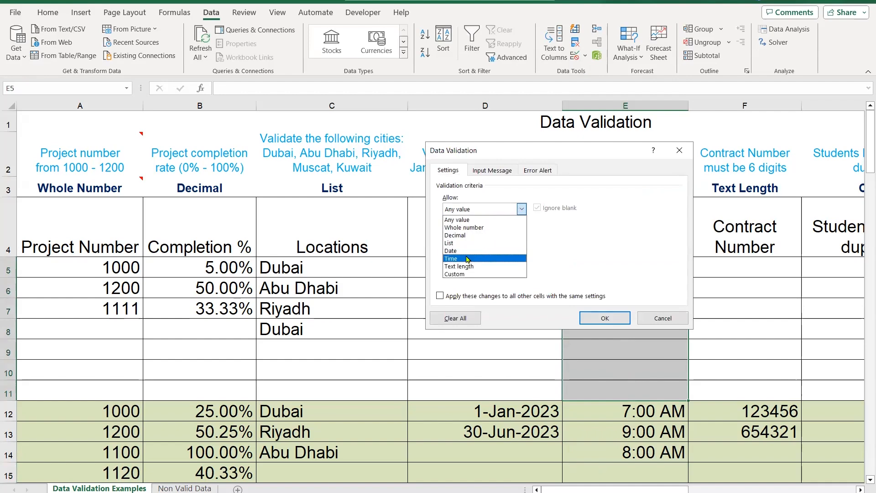
pyautogui.click(502, 258)
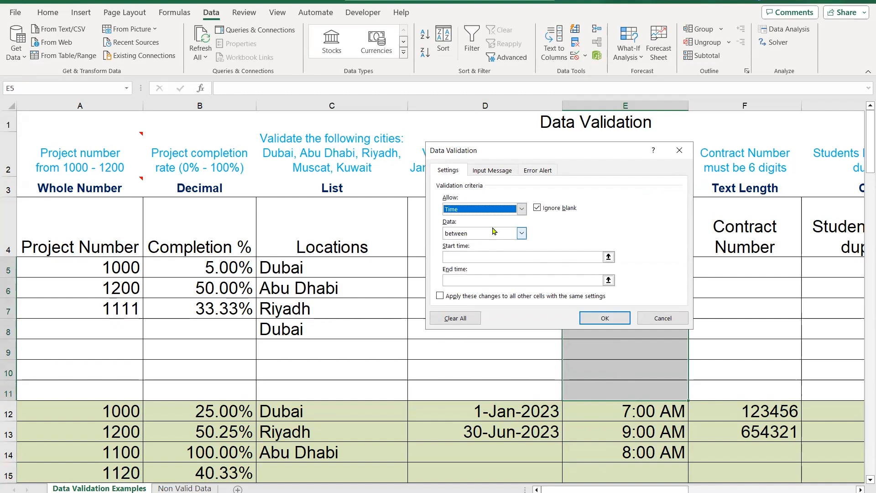
pyautogui.click(495, 254)
pyautogui.write('7:00')
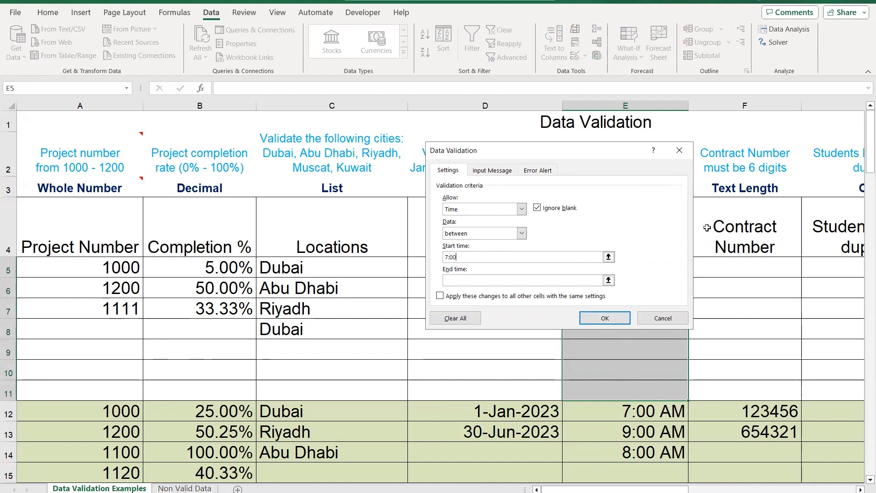
pyautogui.click(541, 281)
pyautogui.write('9:00')
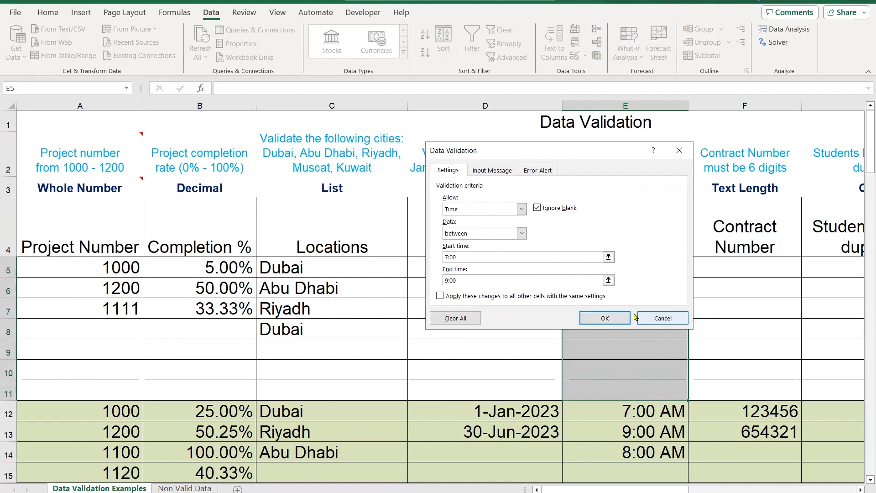
pyautogui.click(621, 319)
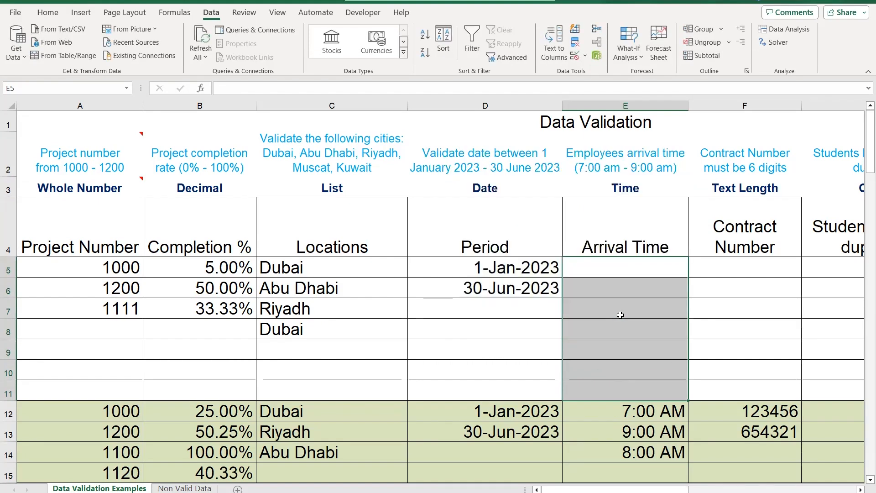
# Check the number format assigned to the Arrival Time cells E5 to E11 without changing it
pyautogui.click(48, 13)
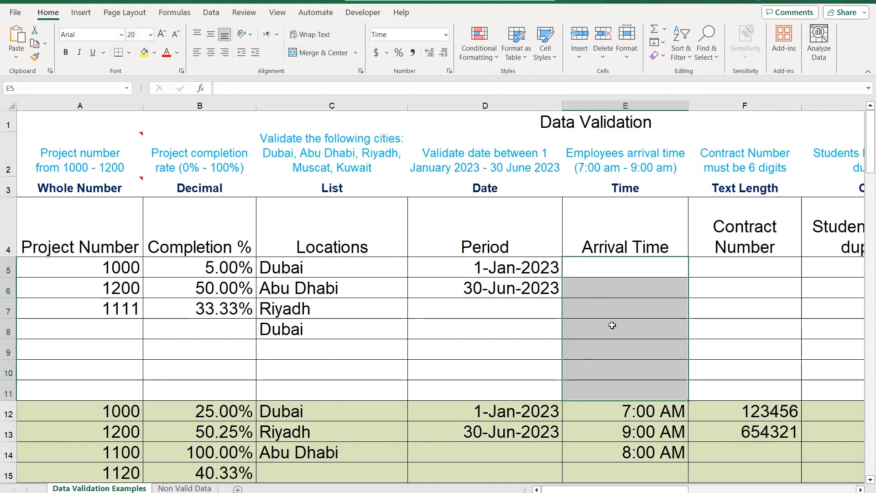
pyautogui.rightClick(637, 311)
pyautogui.click(726, 417)
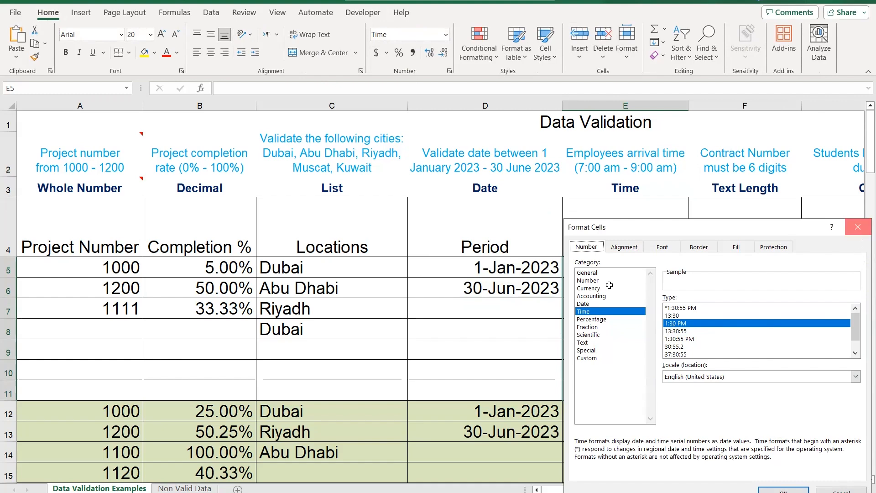
pyautogui.click(856, 230)
# Enter the arrival times 8:00 in cell E5 and 9:00 in cell E6
pyautogui.write('8:00')
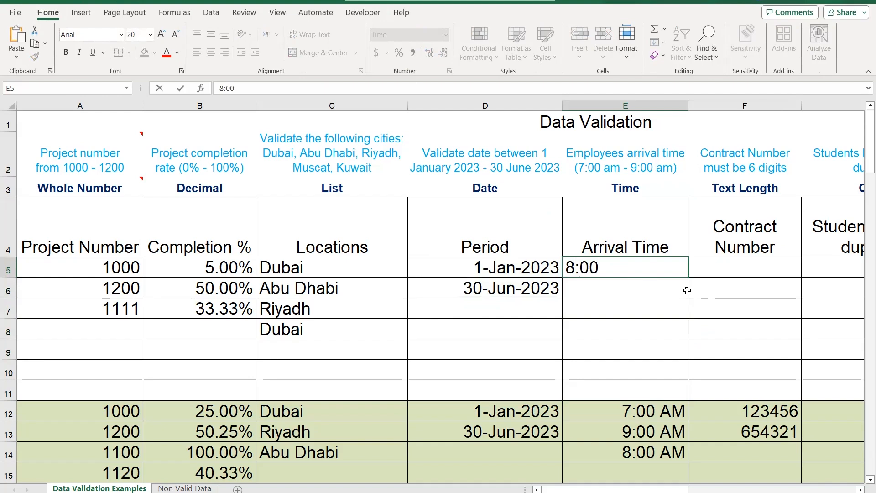
pyautogui.press('Return')
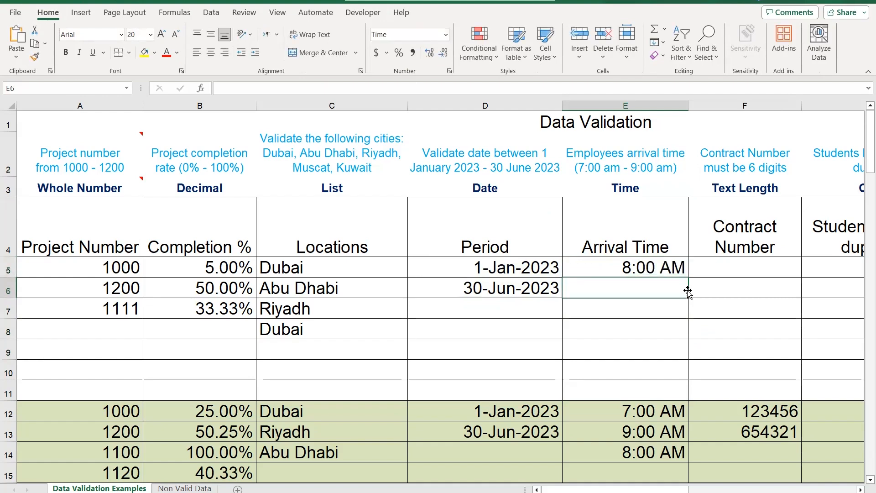
pyautogui.write('9:00')
pyautogui.press('Return')
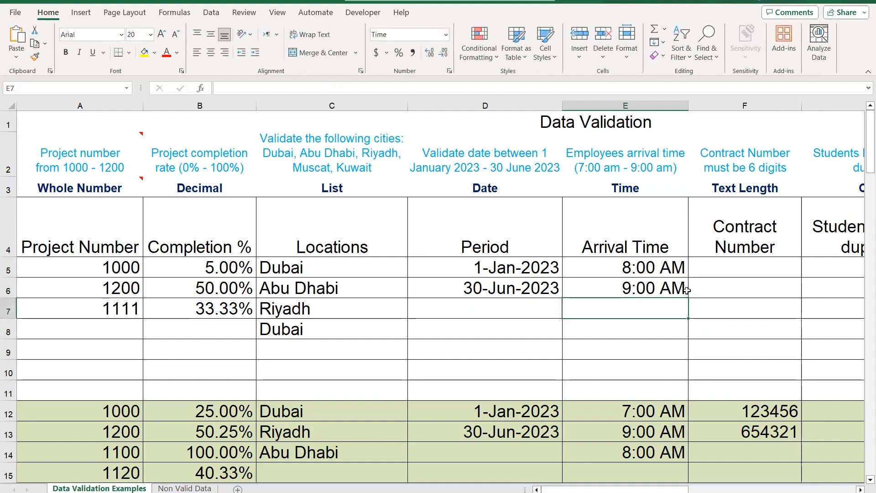
# Try to enter the out-of-range arrival time 10:00 in cell E7, and discard the entry
pyautogui.write('10:00')
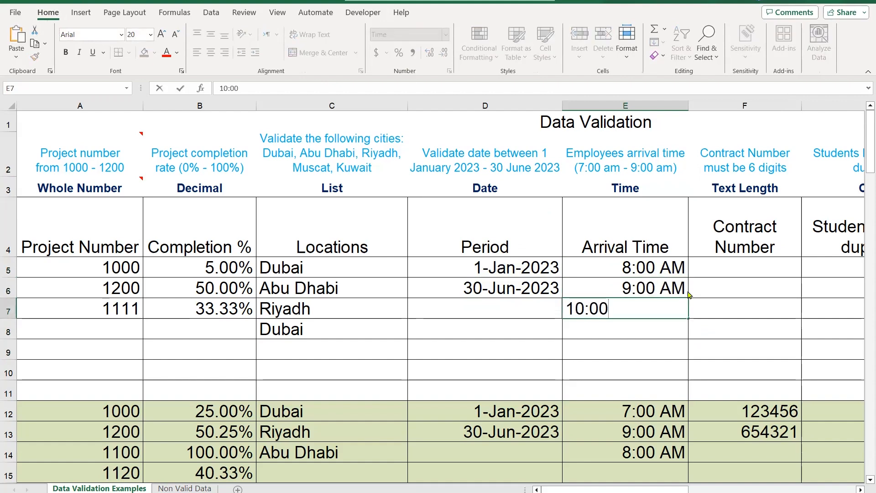
pyautogui.press('Return')
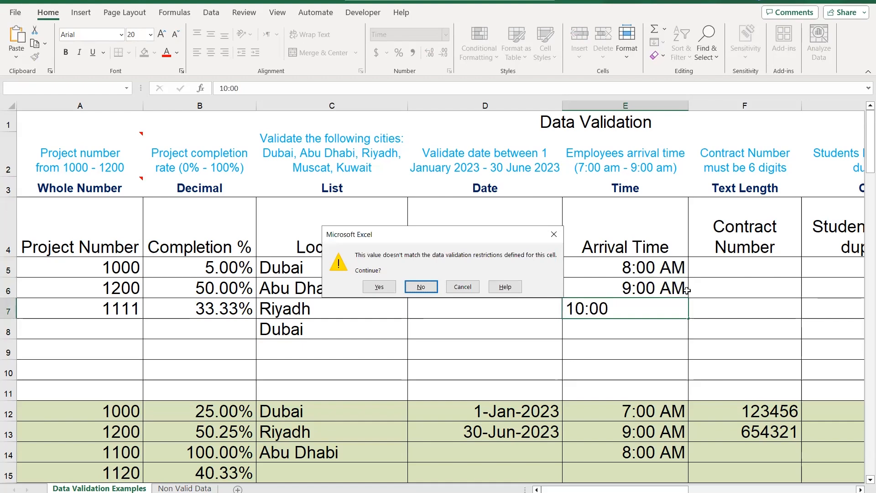
pyautogui.press('Escape')
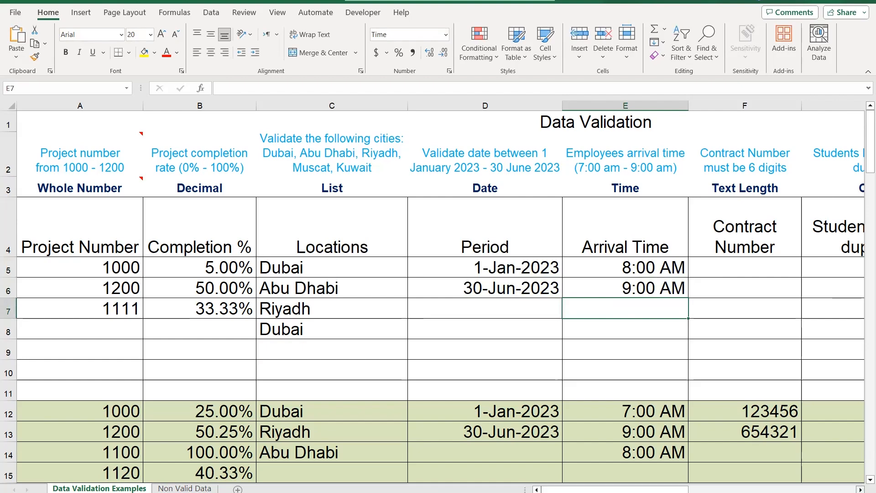
# Enter the six-digit contract number 125486 in cell F14
pyautogui.click(861, 490)
pyautogui.click(861, 490)
pyautogui.click(860, 489)
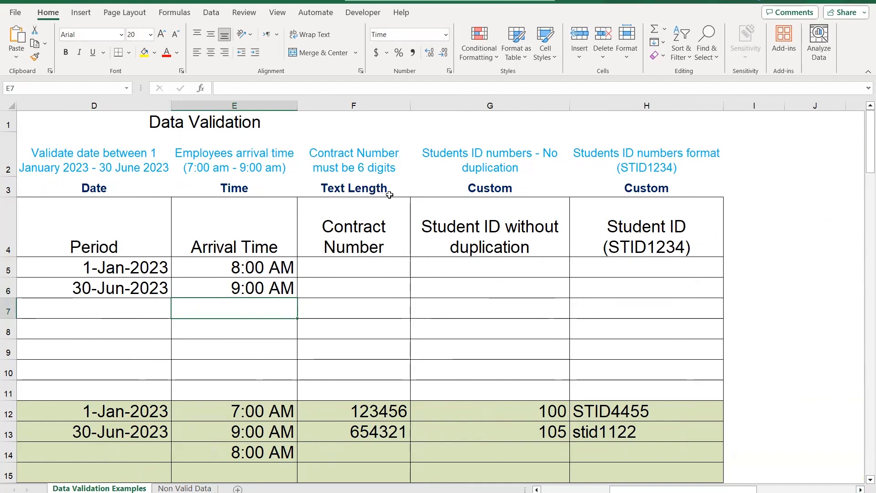
pyautogui.click(385, 449)
pyautogui.write('125')
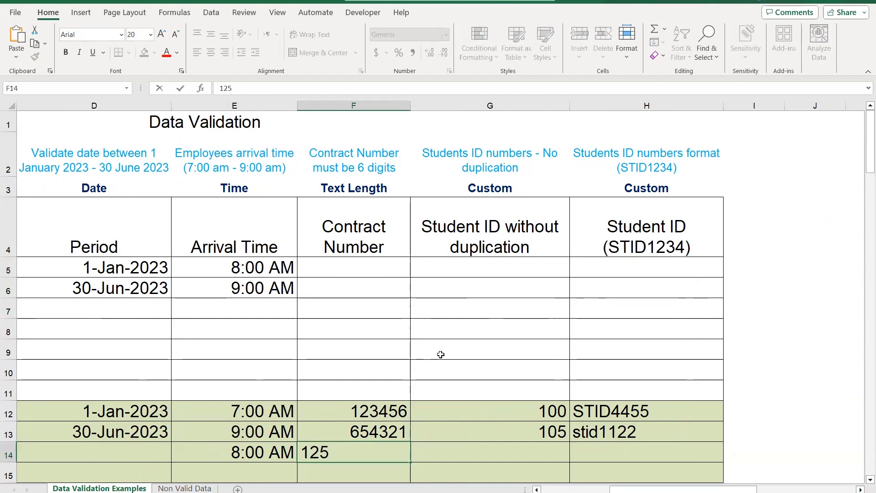
pyautogui.write('486')
pyautogui.press('Return')
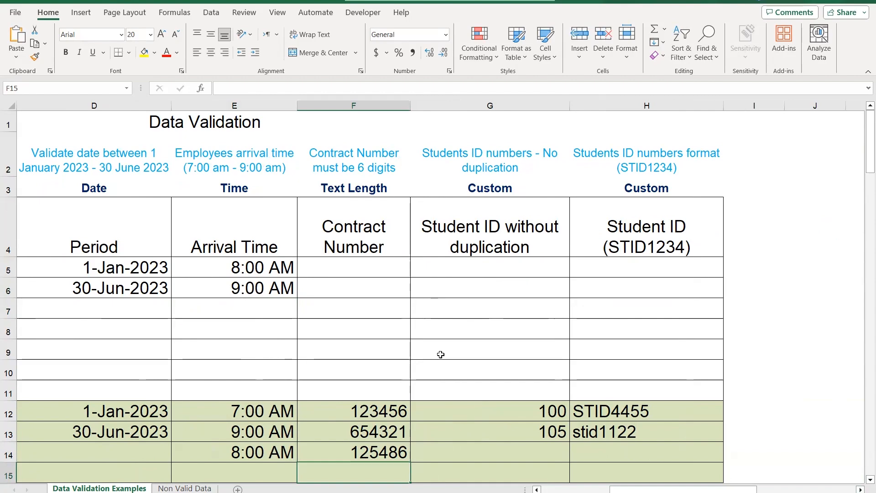
# Enter the six-character contract number CN1578 in cell F15
pyautogui.write('CN')
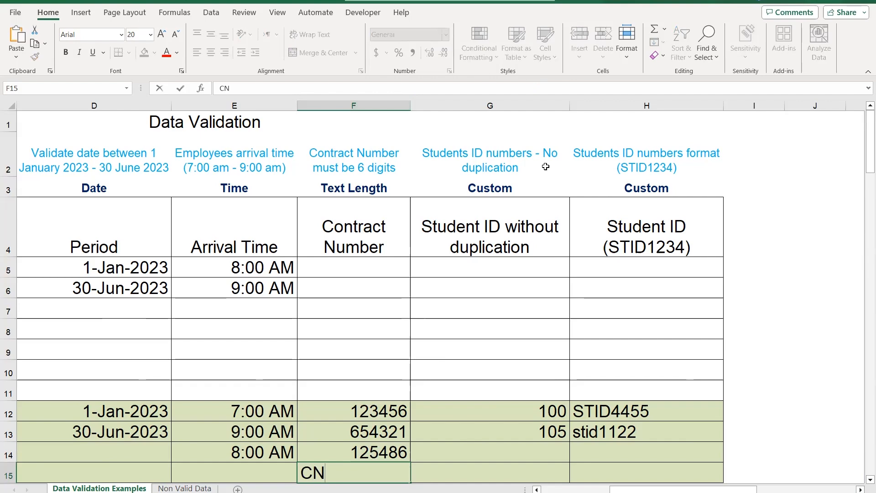
pyautogui.write('1578')
pyautogui.press('Return')
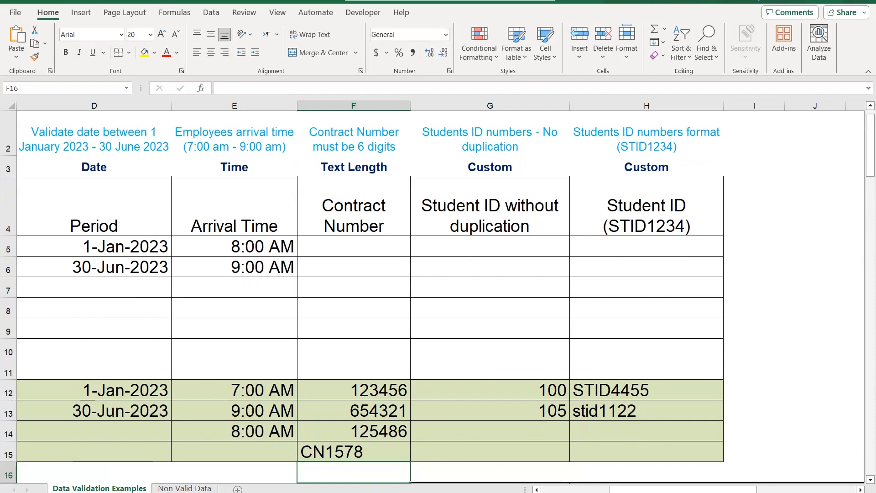
# Try to replace the contract number in cell F15 with the five-character Cn154, and discard the entry
pyautogui.press('Up')
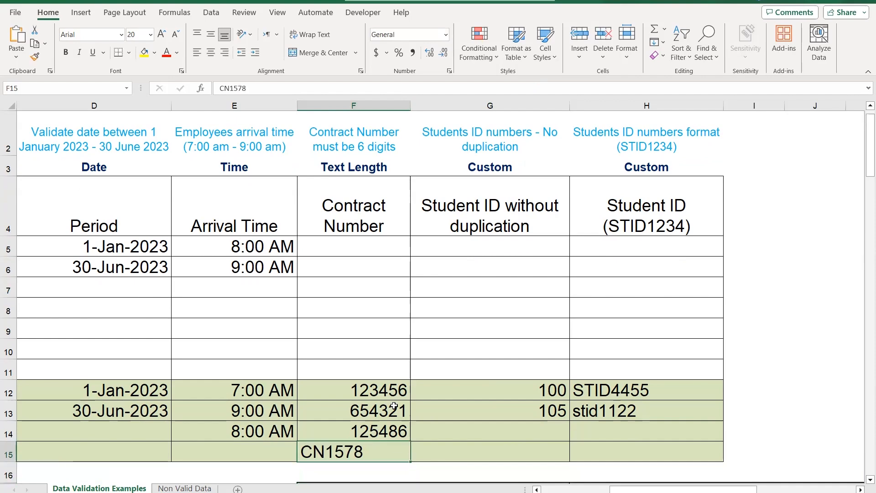
pyautogui.write('Cn')
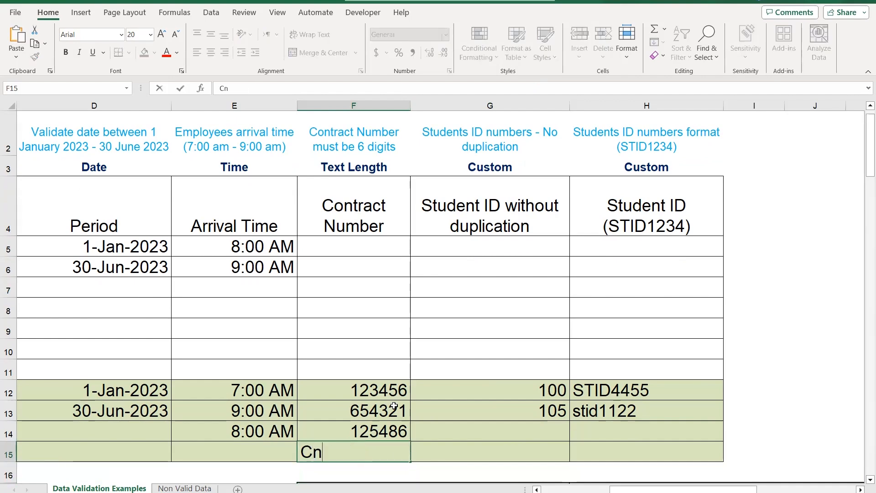
pyautogui.write('154')
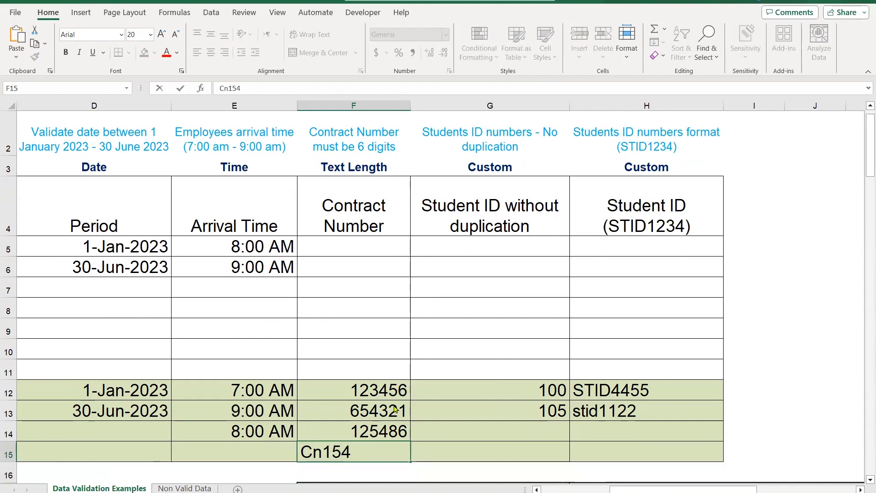
pyautogui.press('Return')
pyautogui.press('Escape')
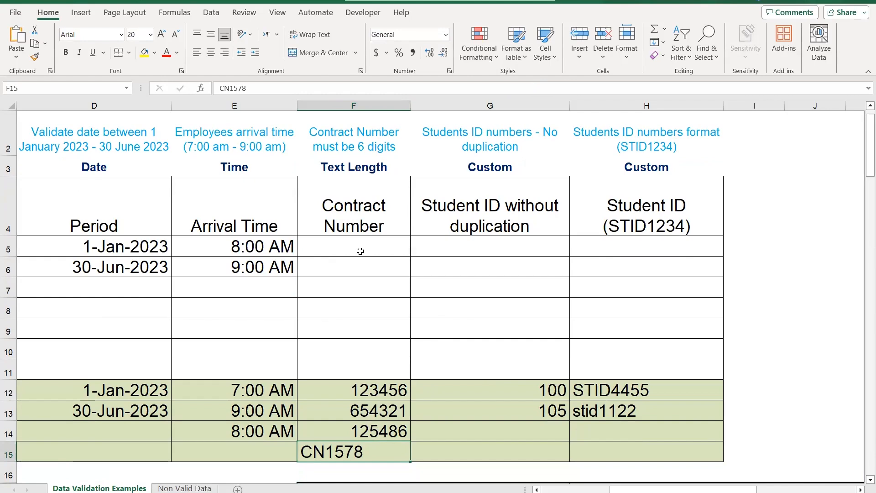
# Apply data validation to the Contract Number cells F5 to F11 requiring a text length equal to 6
pyautogui.scroll(1, 381, 272)
pyautogui.moveTo(378, 276); pyautogui.dragTo(381, 386)
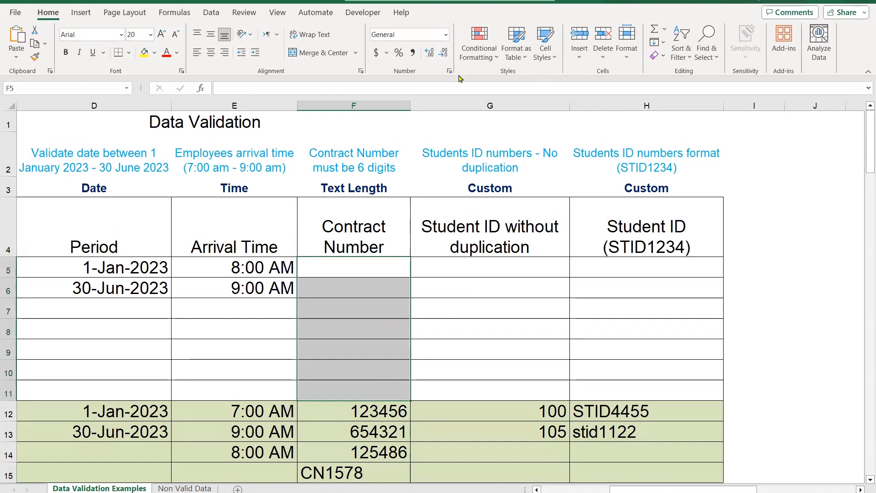
pyautogui.click(211, 12)
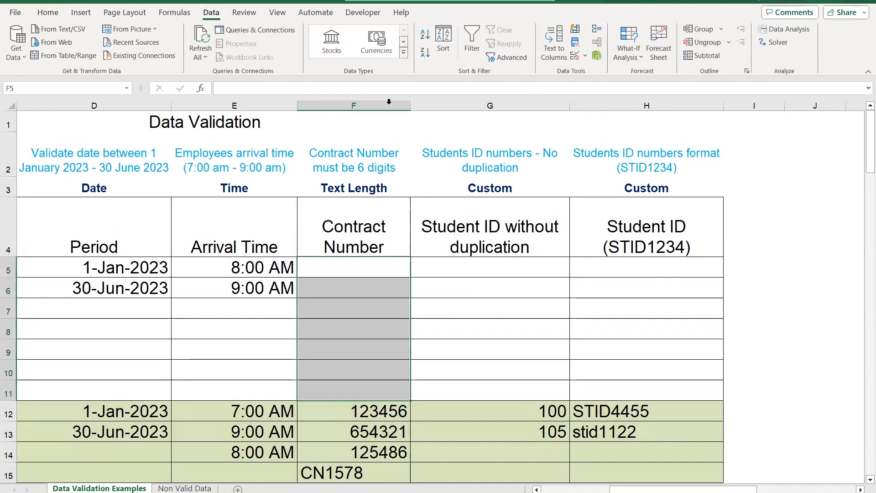
pyautogui.click(574, 57)
pyautogui.click(521, 209)
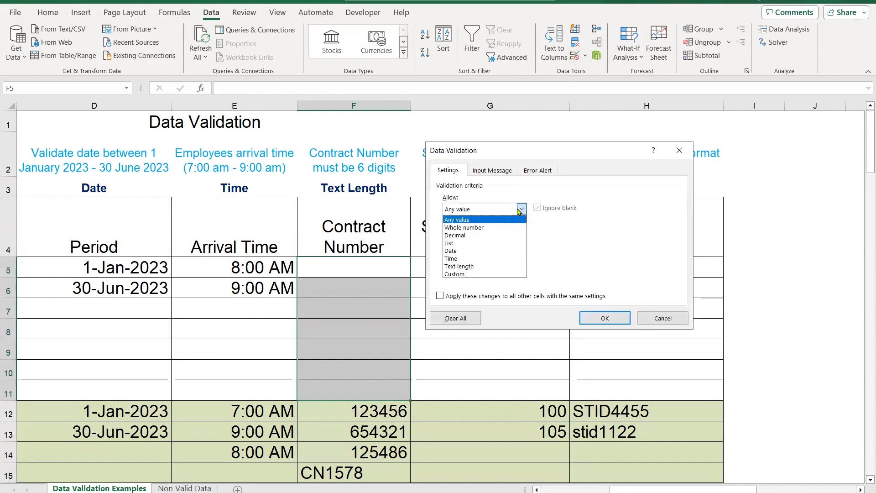
pyautogui.click(485, 268)
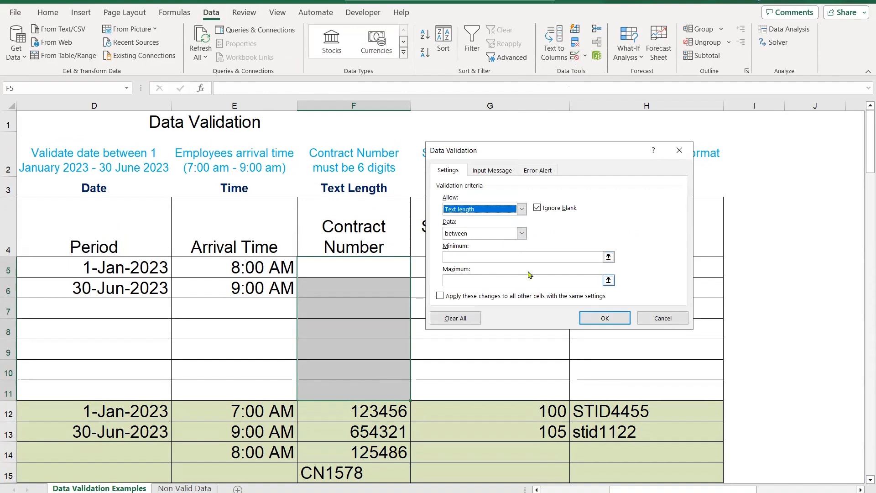
pyautogui.click(521, 233)
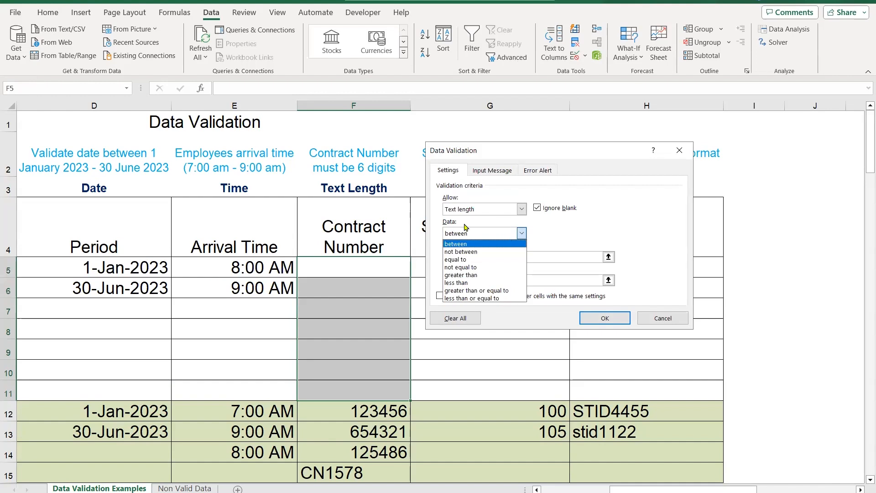
pyautogui.click(475, 259)
pyautogui.click(486, 255)
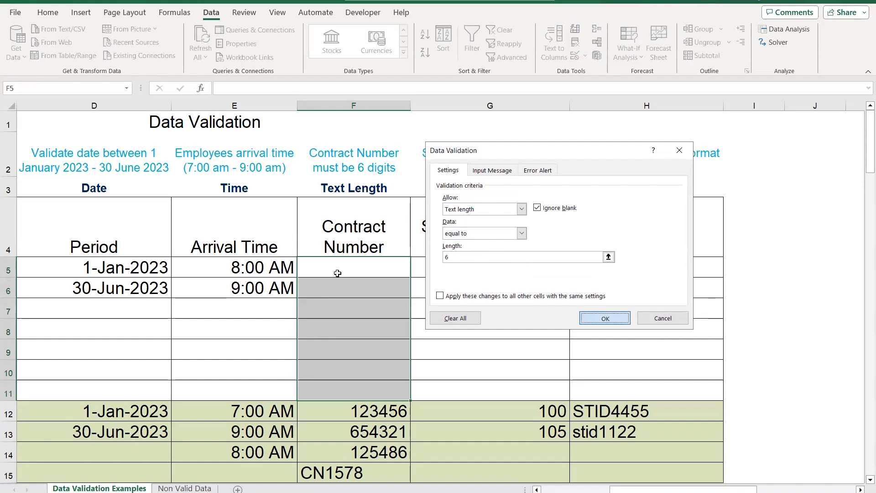
pyautogui.press('Return')
# Enter the contract numbers 123654 in cell F5 and fdrc21 in cell F6
pyautogui.write('123654')
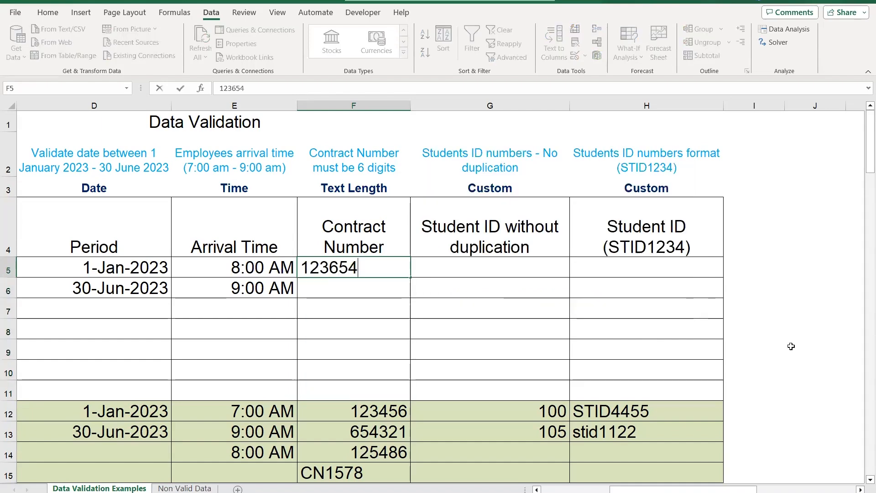
pyautogui.press('Return')
pyautogui.write('fdrc21')
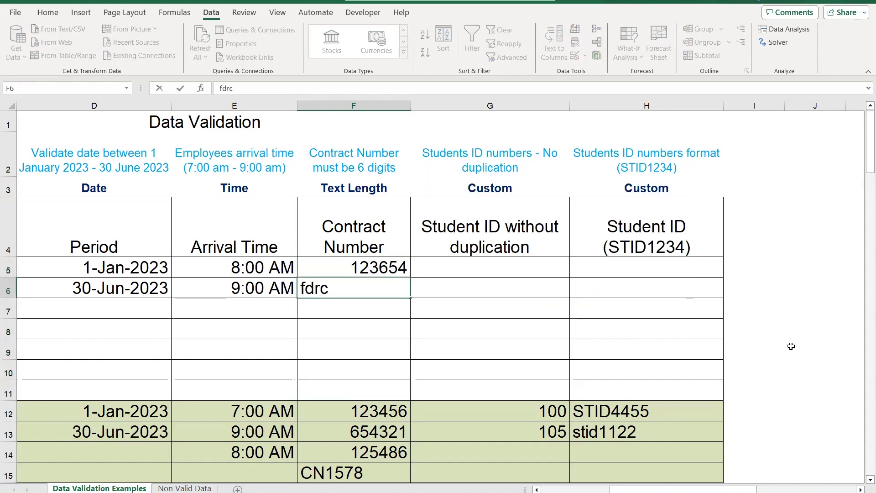
pyautogui.press('Return')
# Enter the six-character contract number dfv/*- in cell F7
pyautogui.write('d')
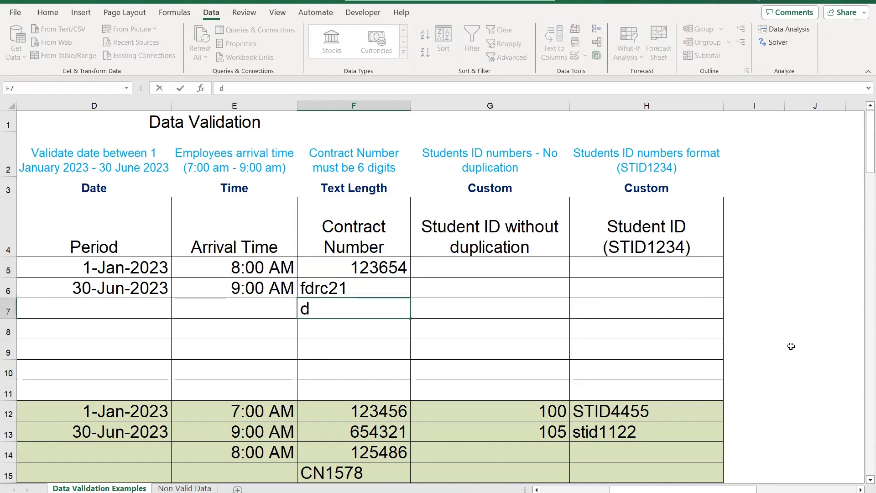
pyautogui.write('fv/*-')
pyautogui.press('Return')
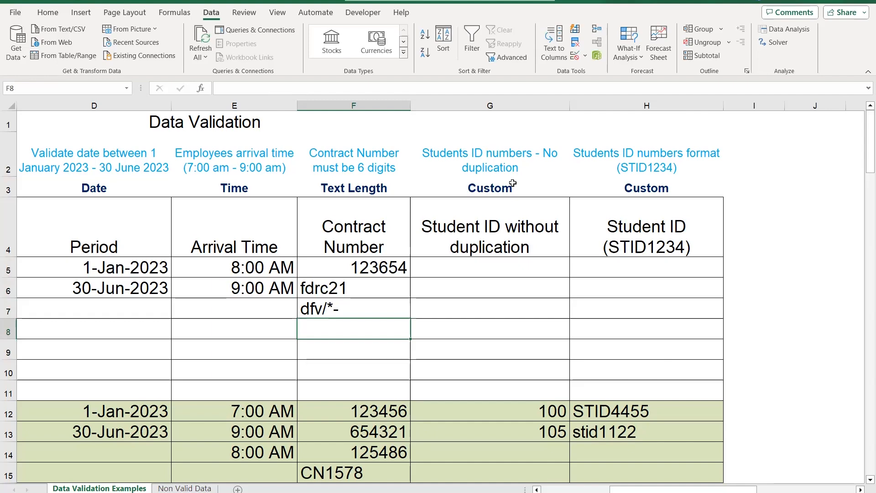
# Title the validation input message for the Project Number cells A5 to A11 "Controlled Input"
pyautogui.moveTo(665, 490); pyautogui.dragTo(593, 489)
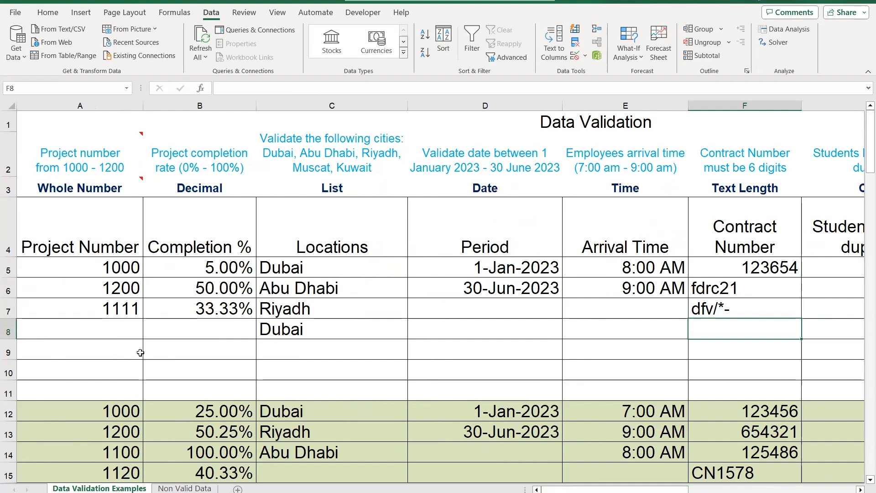
pyautogui.click(94, 267)
pyautogui.moveTo(94, 267); pyautogui.dragTo(101, 391)
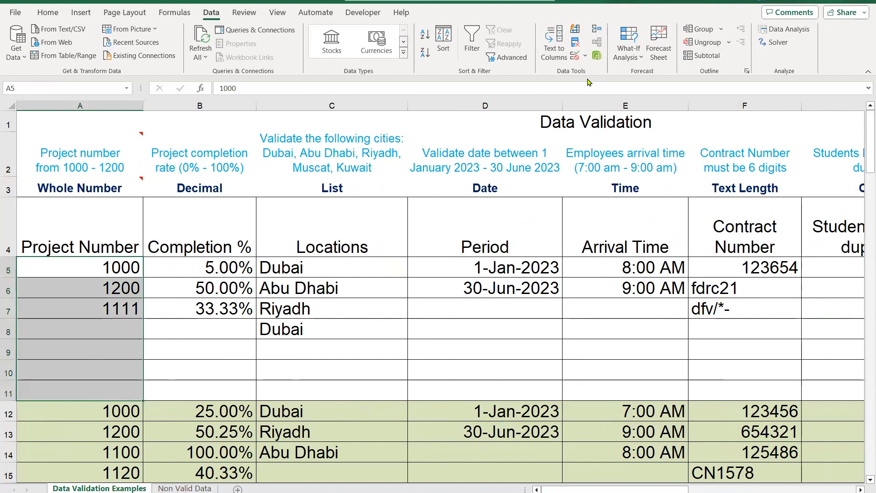
pyautogui.click(575, 56)
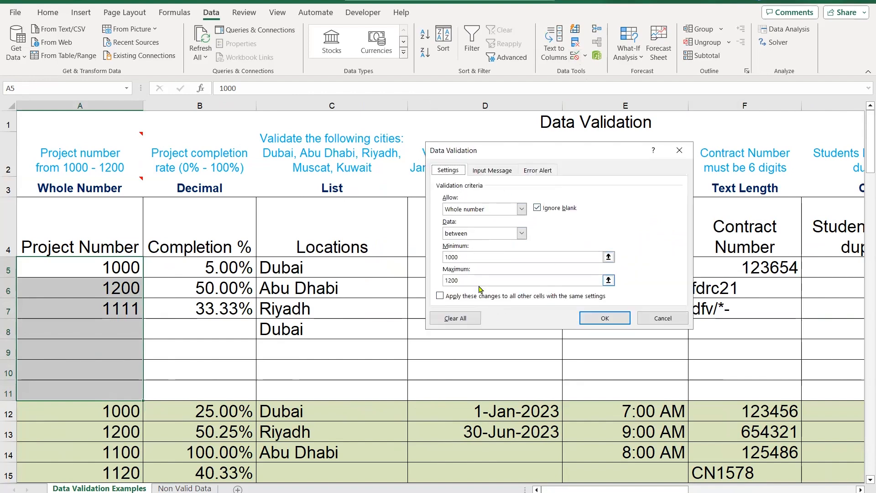
pyautogui.click(504, 171)
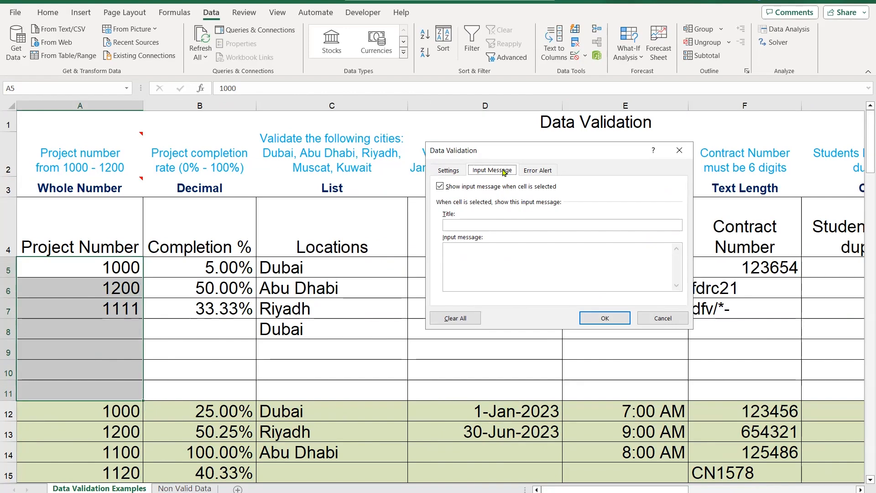
pyautogui.click(521, 222)
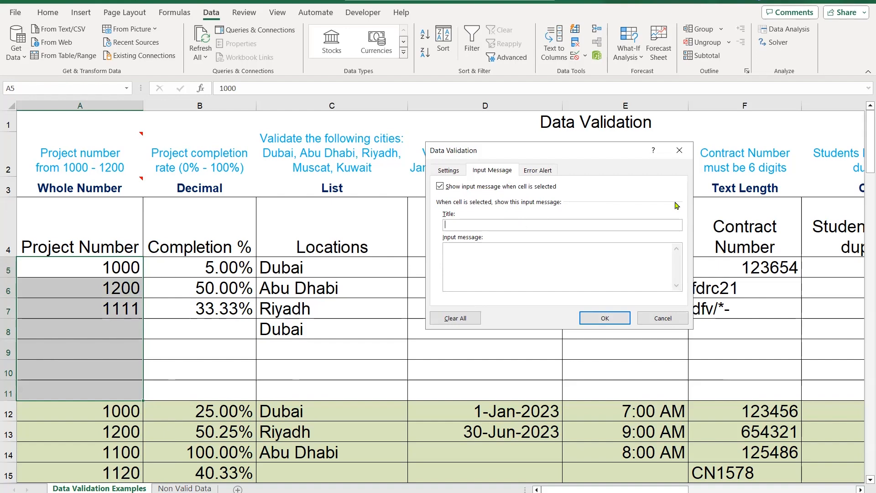
pyautogui.write('Controlled Input')
# Set the input message text to "Please input project number between 1000 - 1200." and apply it to the Project Number cells
pyautogui.click(613, 265)
pyautogui.write('Please input')
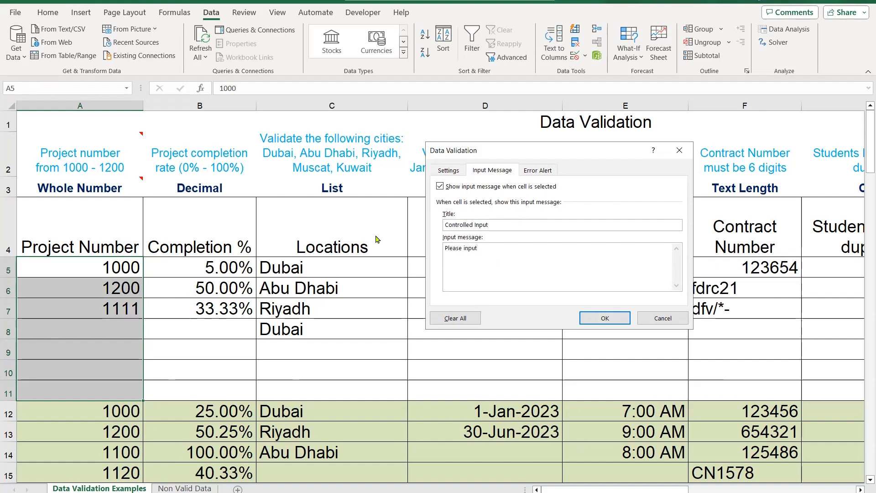
pyautogui.write(' project number between 1000 - 1200.')
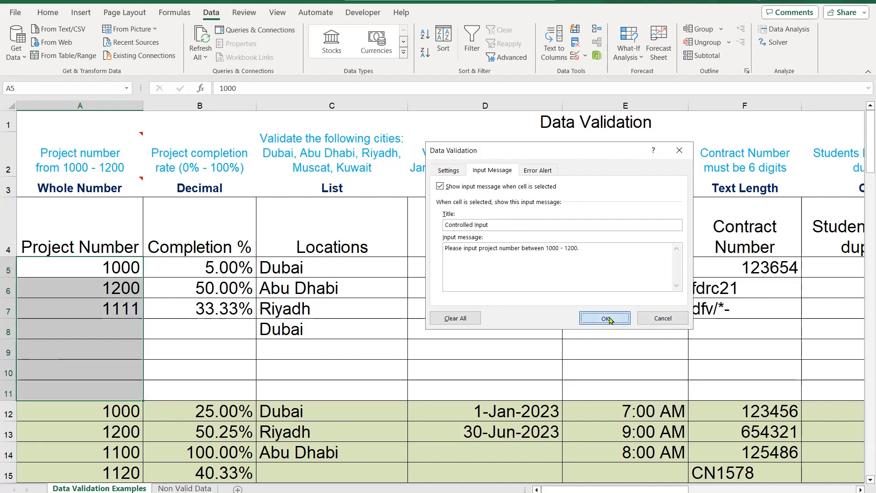
pyautogui.click(196, 323)
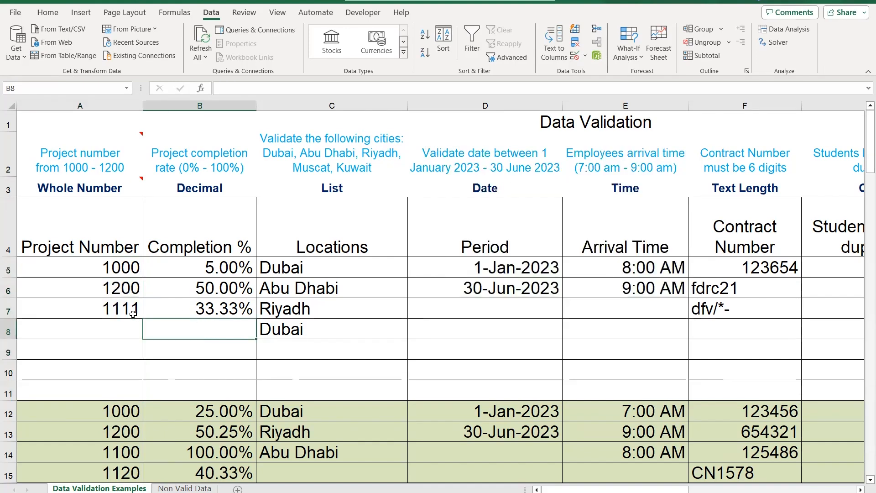
# Try to enter the out-of-range project number 1500 in cell A8, and discard the entry
pyautogui.click(109, 328)
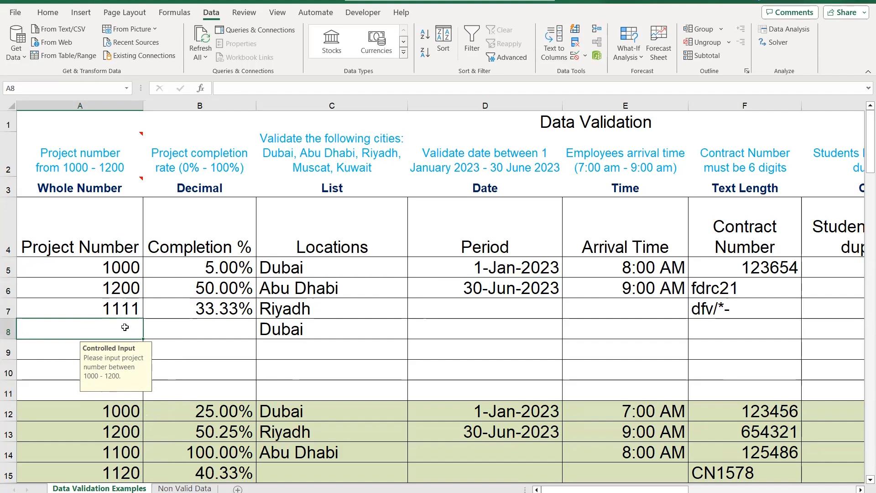
pyautogui.write('1500')
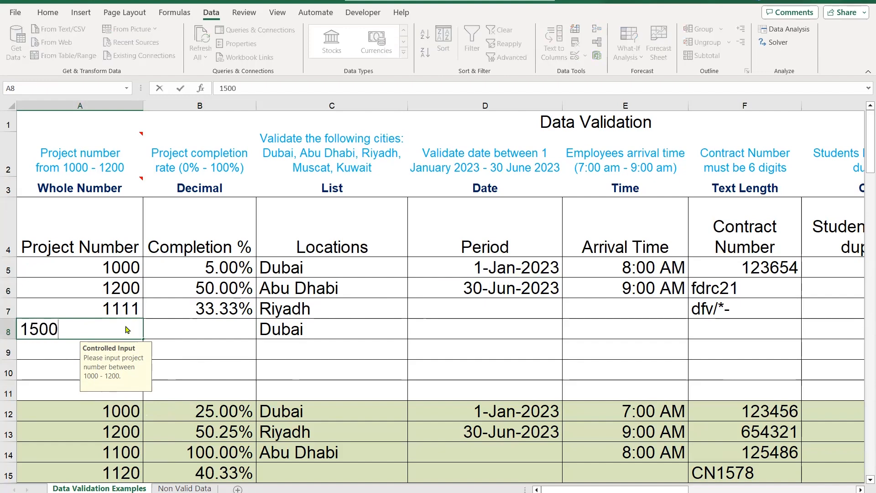
pyautogui.press('Return')
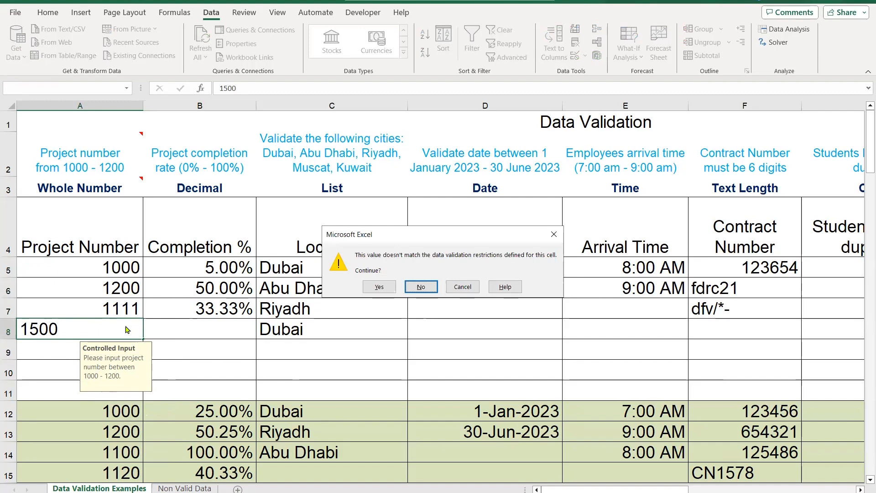
pyautogui.press('Escape')
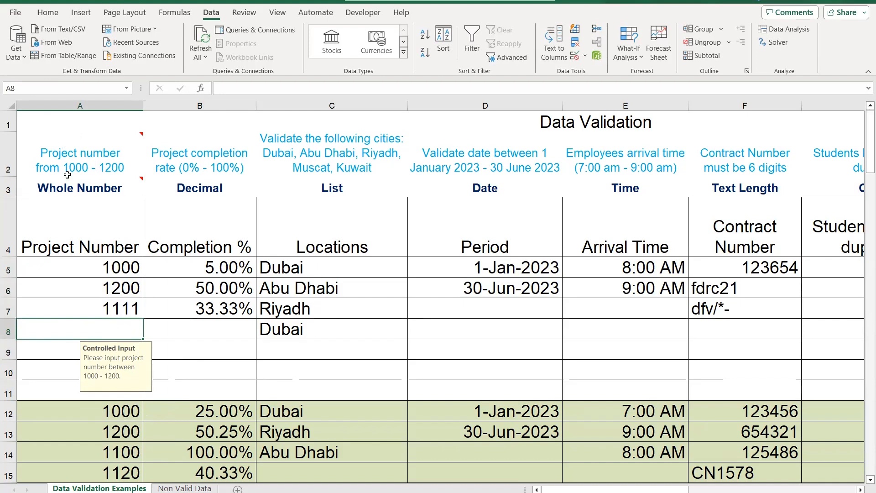
pyautogui.moveTo(130, 176)
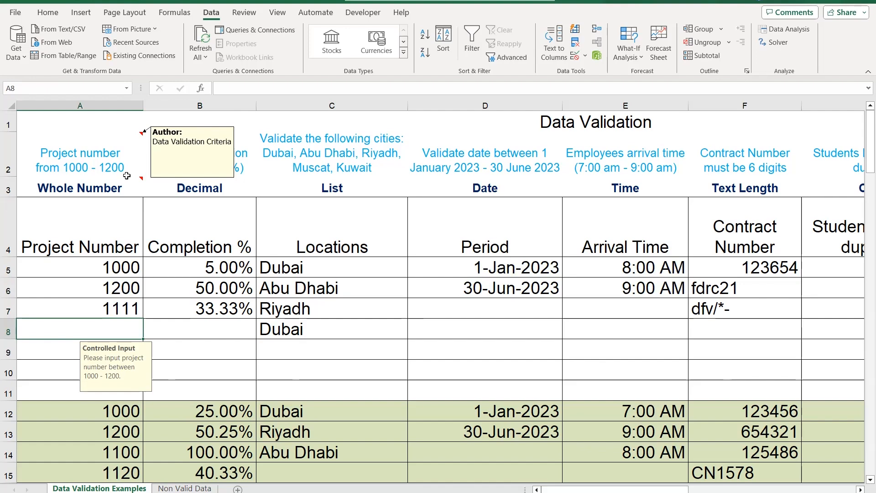
# Change the validation error alert style of the Project Number cells A5 to A11 to Stop
pyautogui.moveTo(104, 268); pyautogui.dragTo(111, 391)
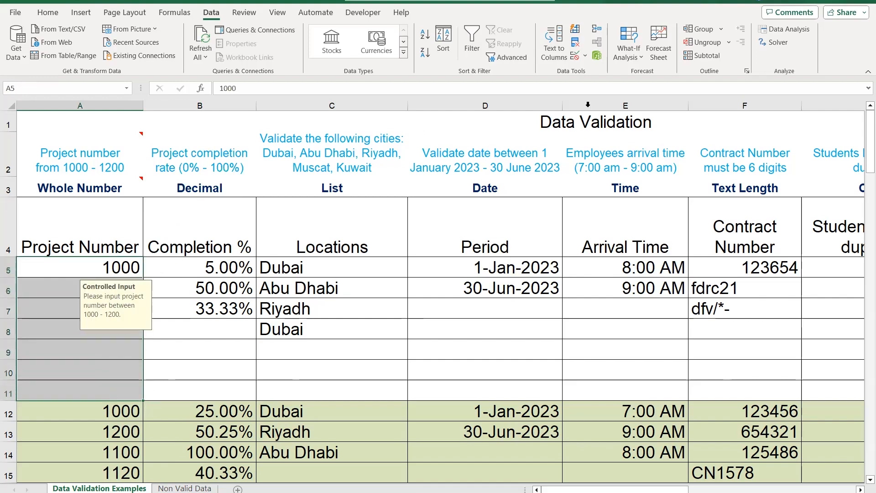
pyautogui.click(575, 58)
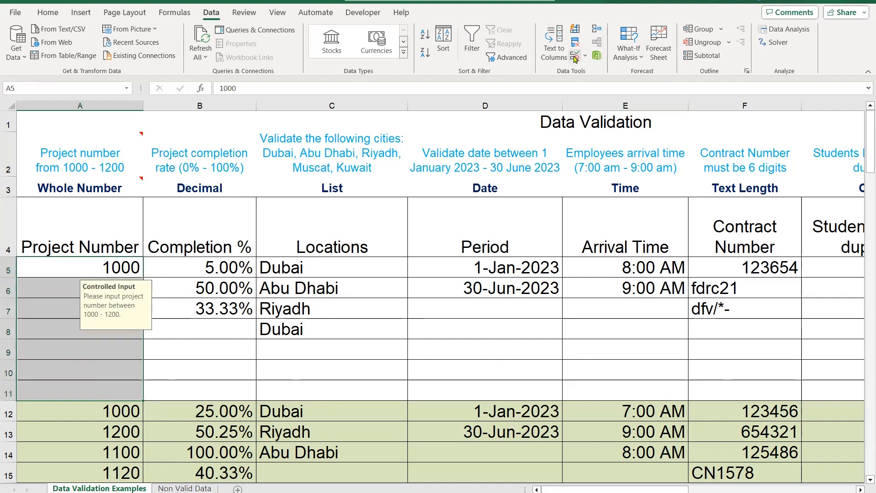
pyautogui.click(540, 170)
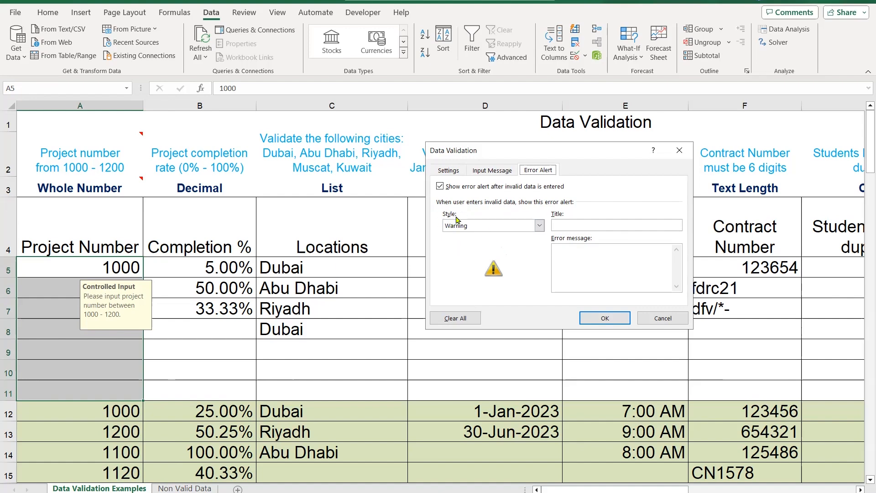
pyautogui.click(540, 226)
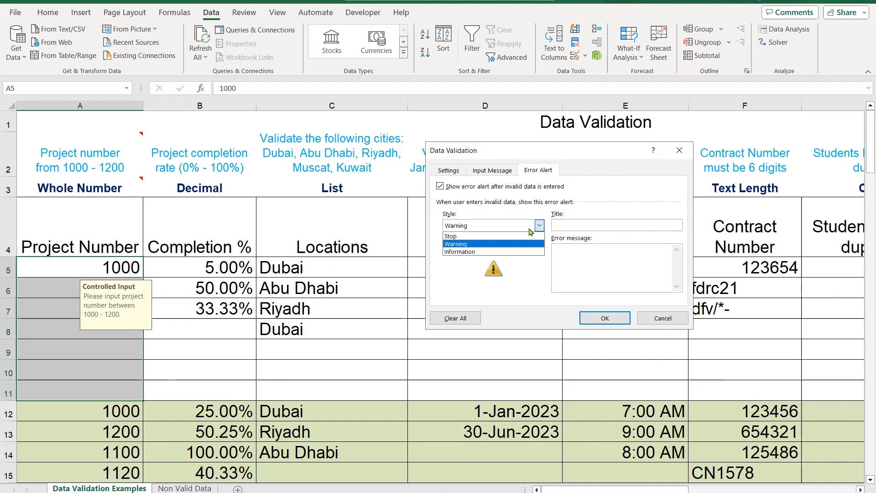
pyautogui.click(467, 237)
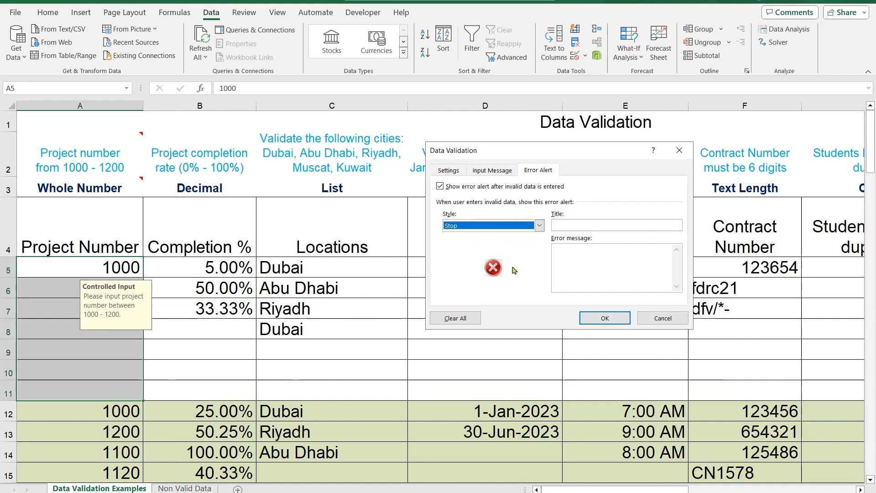
pyautogui.click(539, 226)
pyautogui.click(540, 227)
pyautogui.click(607, 319)
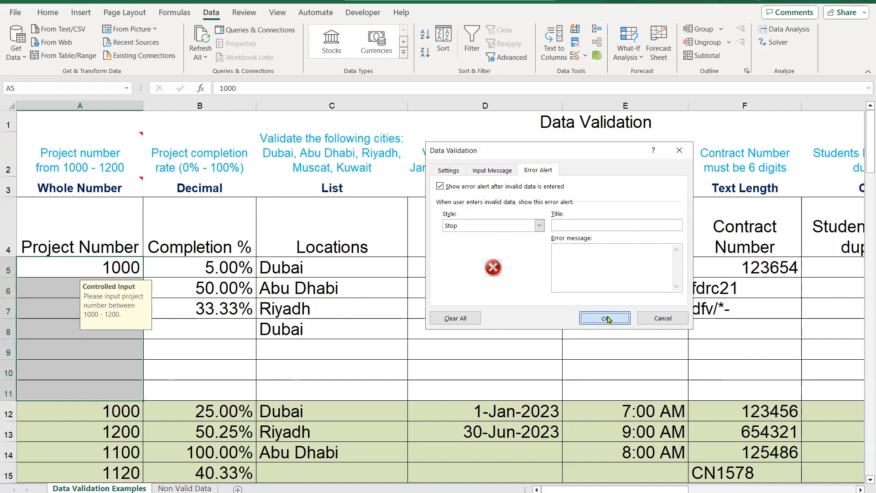
# Try to enter the out-of-range project number 444 in cell A9, and discard the entry
pyautogui.click(77, 329)
pyautogui.click(104, 348)
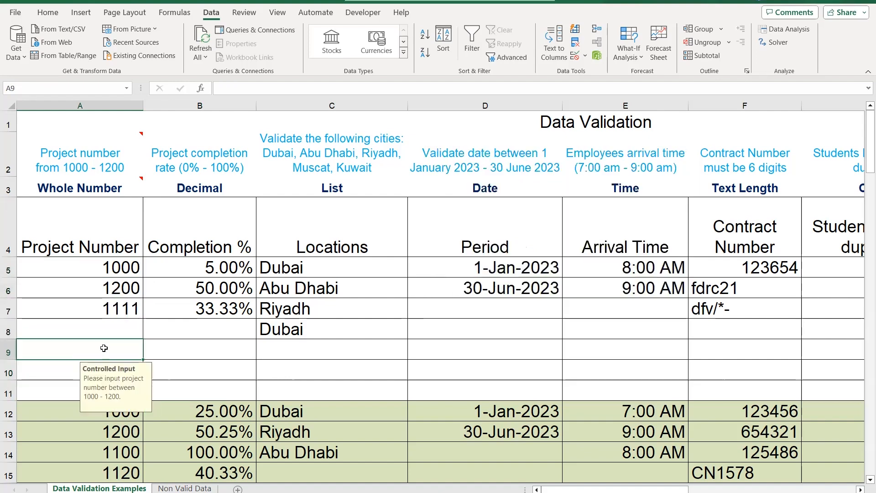
pyautogui.write('444')
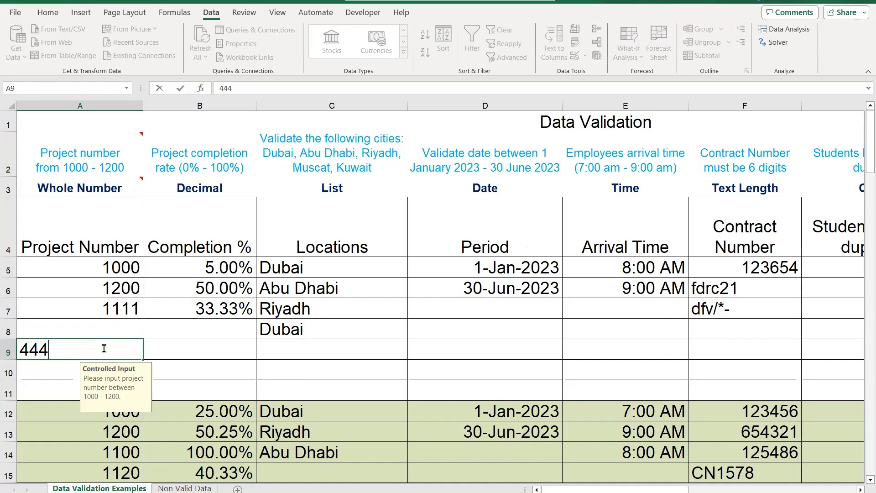
pyautogui.press('Return')
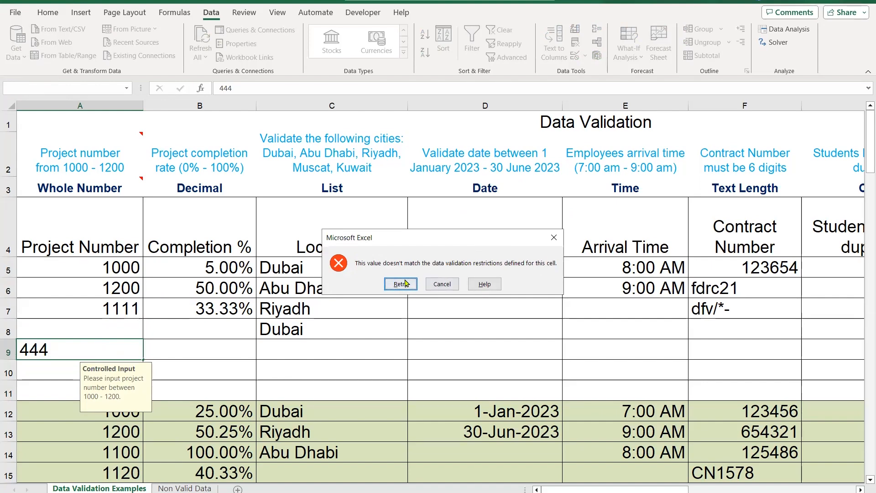
pyautogui.click(554, 237)
# Set the validation error alert style of the Project Number cells A5 to A11 to Warning
pyautogui.moveTo(101, 269); pyautogui.dragTo(83, 393)
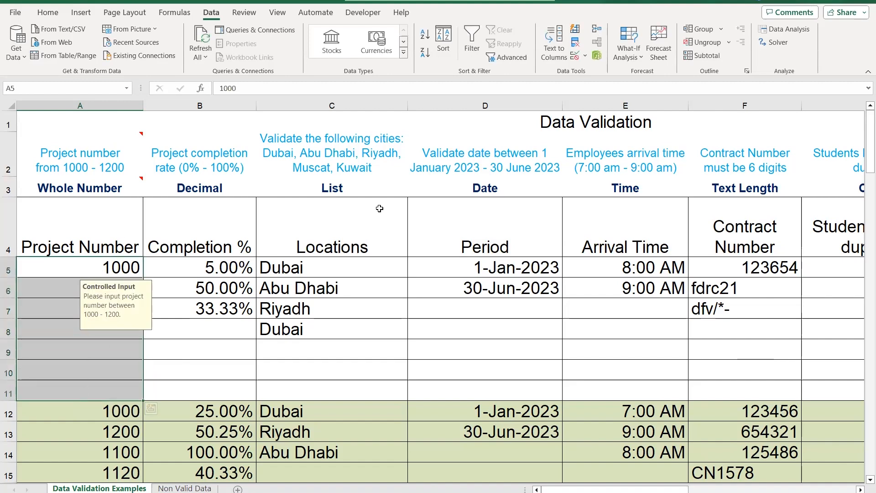
pyautogui.click(569, 61)
pyautogui.click(539, 225)
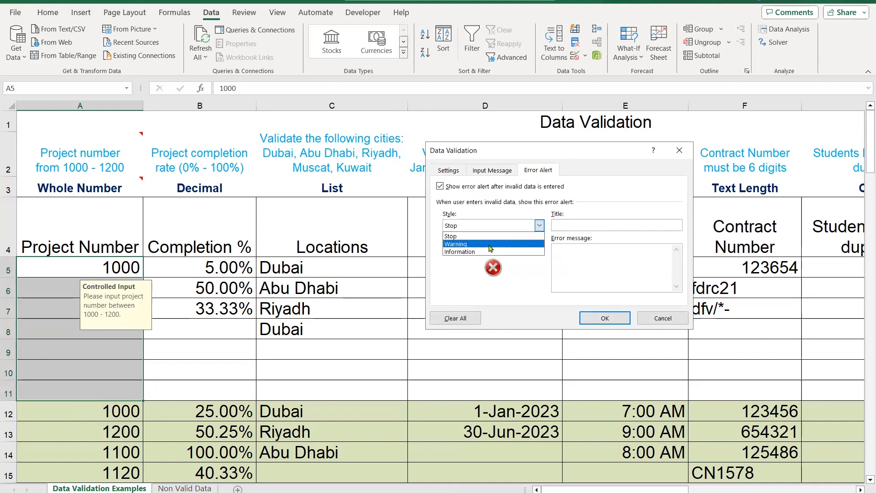
pyautogui.click(490, 244)
pyautogui.click(606, 318)
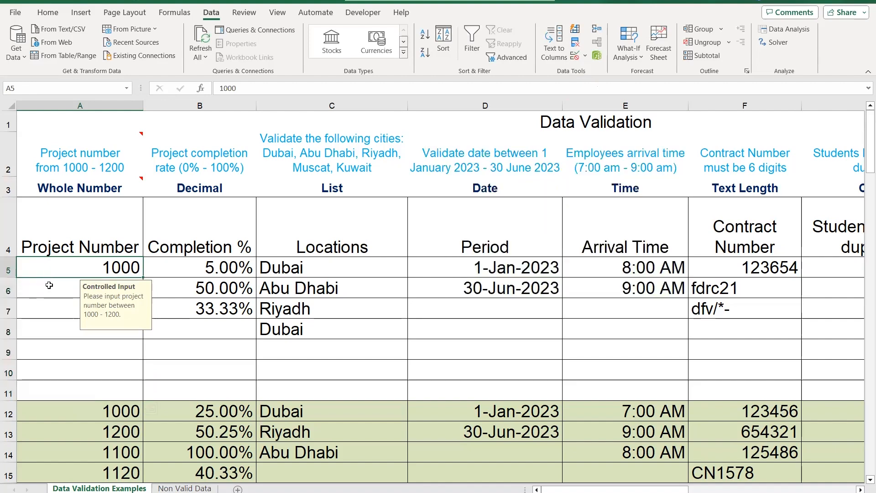
# Enter the out-of-range project number 444 in cell A9, accepting it despite the validation rule
pyautogui.click(84, 348)
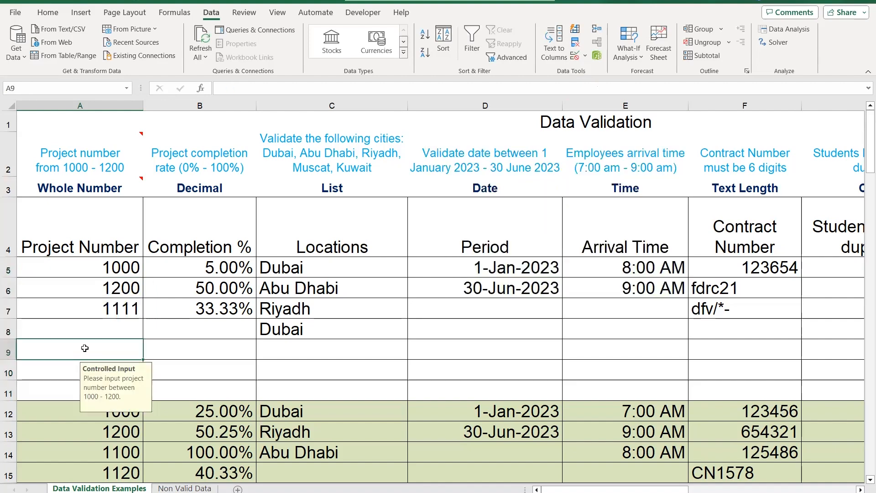
pyautogui.write('444')
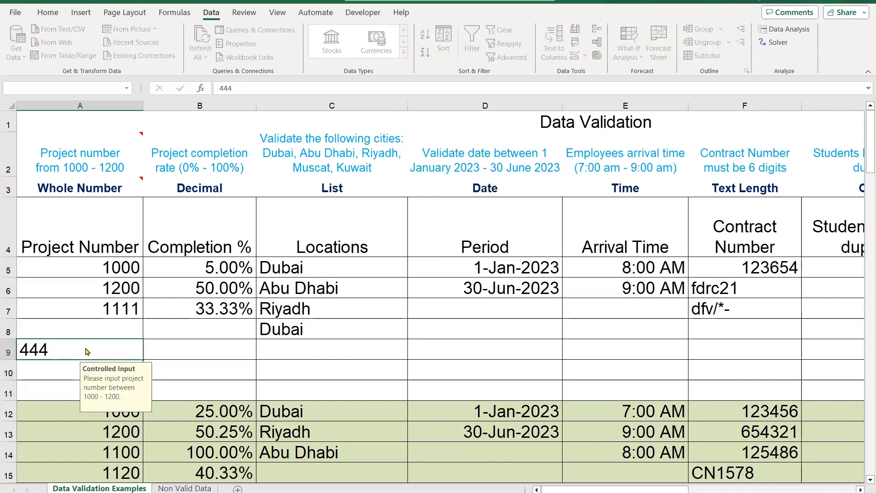
pyautogui.press('Return')
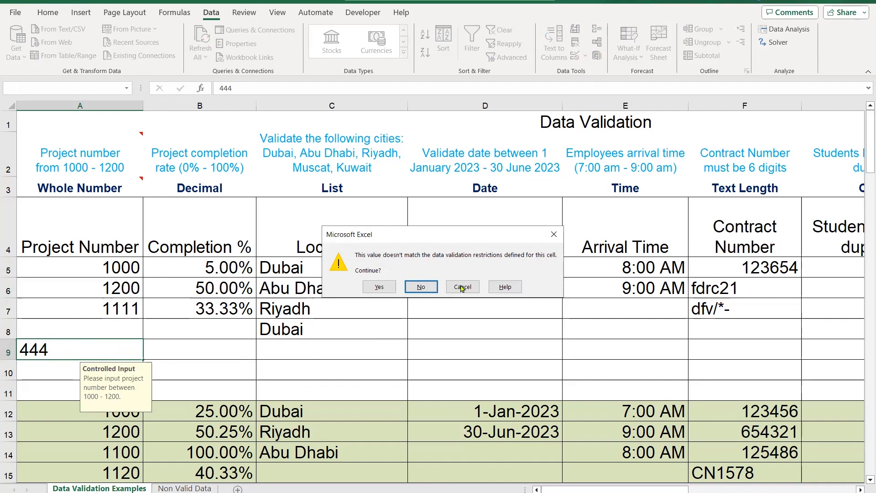
pyautogui.click(378, 287)
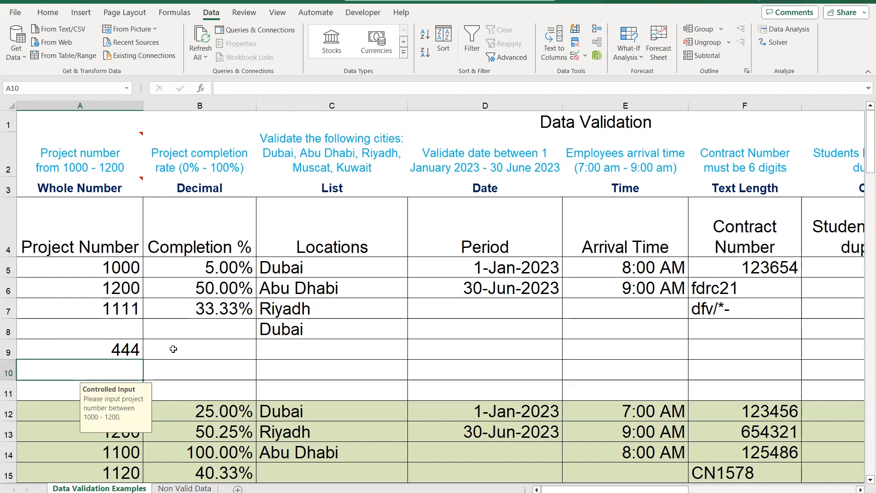
# Circle the invalid project codes on the Non Valid Data sheet, review them, and clear the validation circles
pyautogui.click(185, 488)
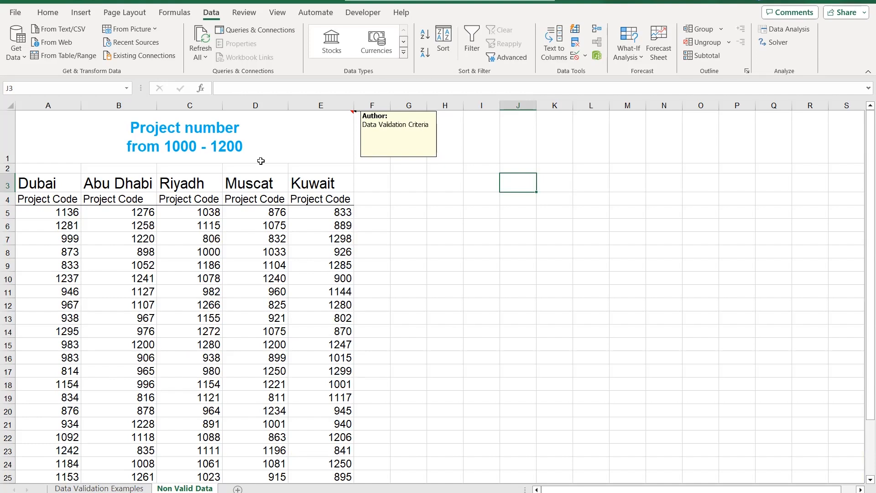
pyautogui.click(585, 56)
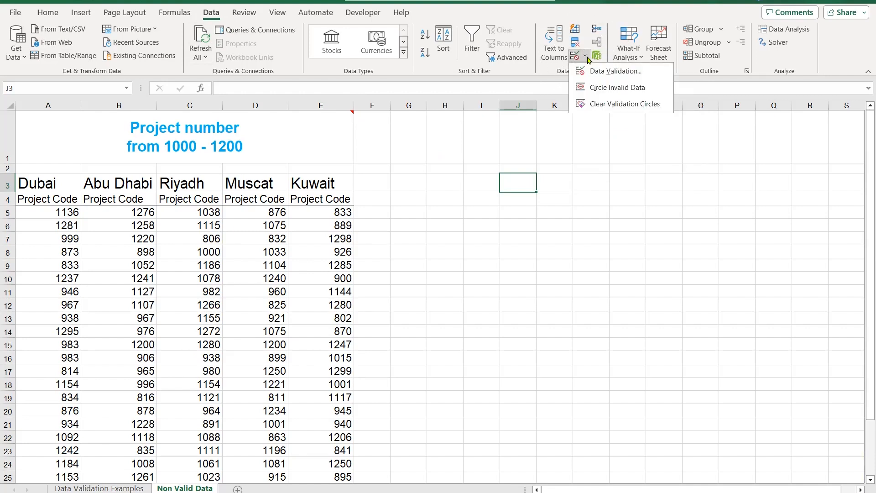
pyautogui.click(627, 92)
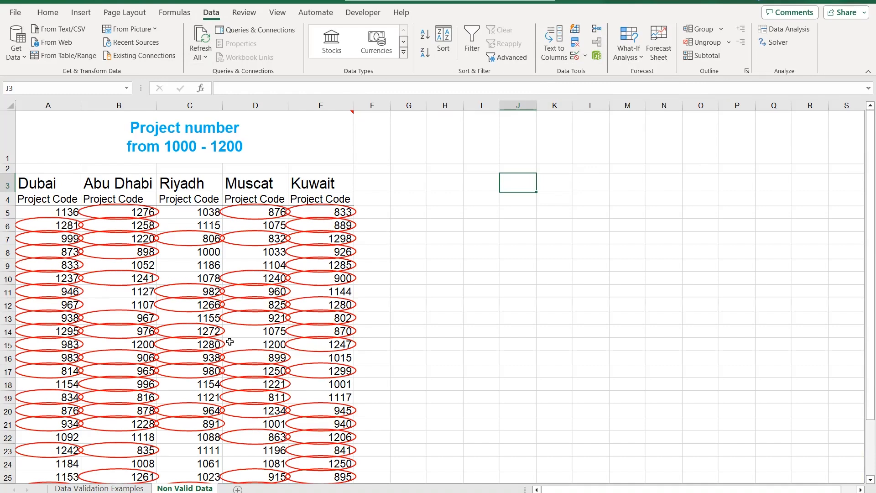
pyautogui.scroll(-3, 238, 333)
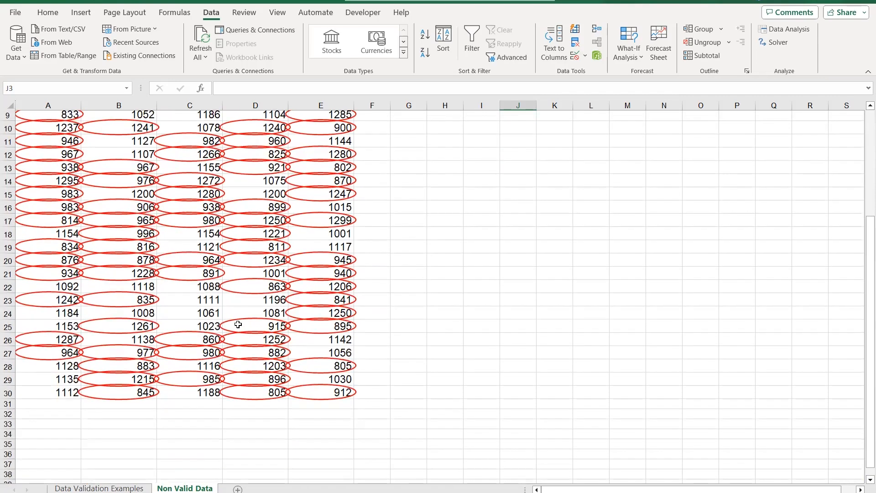
pyautogui.scroll(3, 238, 317)
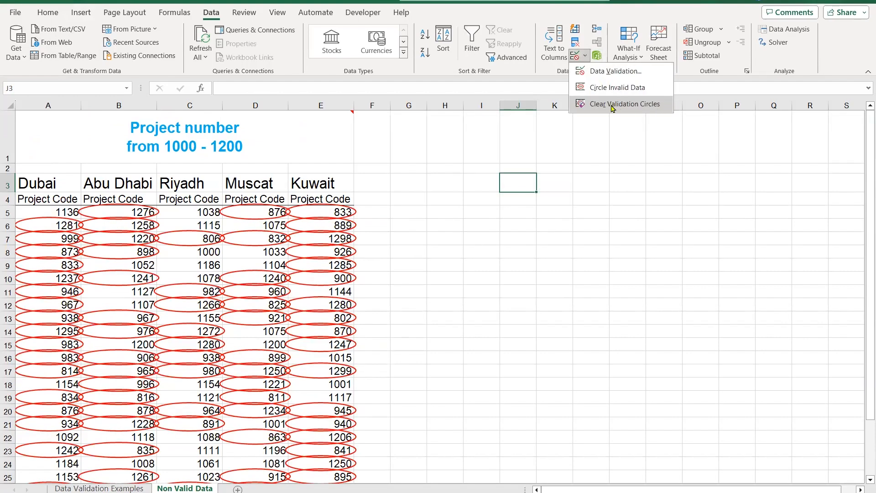
pyautogui.click(656, 106)
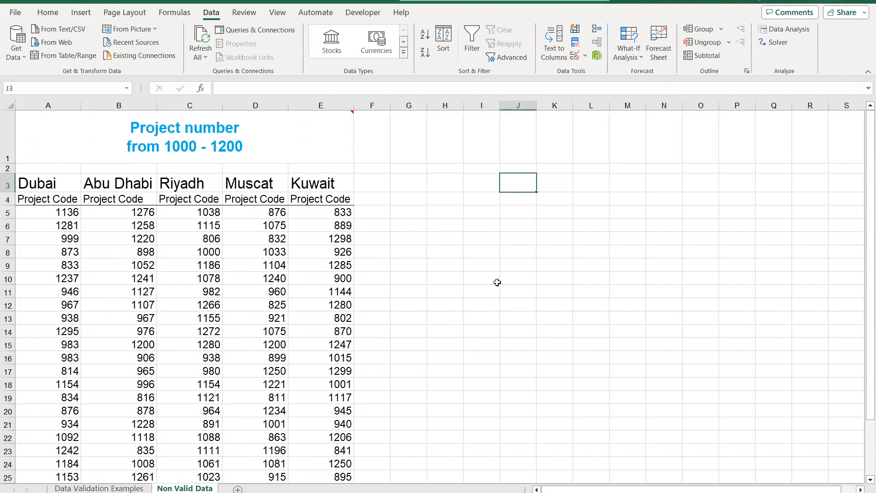
# Fill the rule-type headings A3 to F3 on the Data Validation Examples sheet with yellow
pyautogui.click(132, 488)
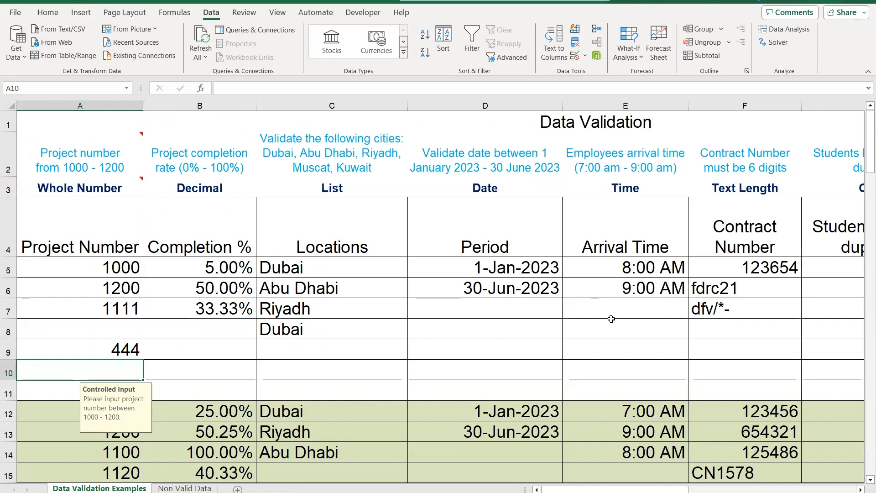
pyautogui.moveTo(665, 489); pyautogui.dragTo(741, 482)
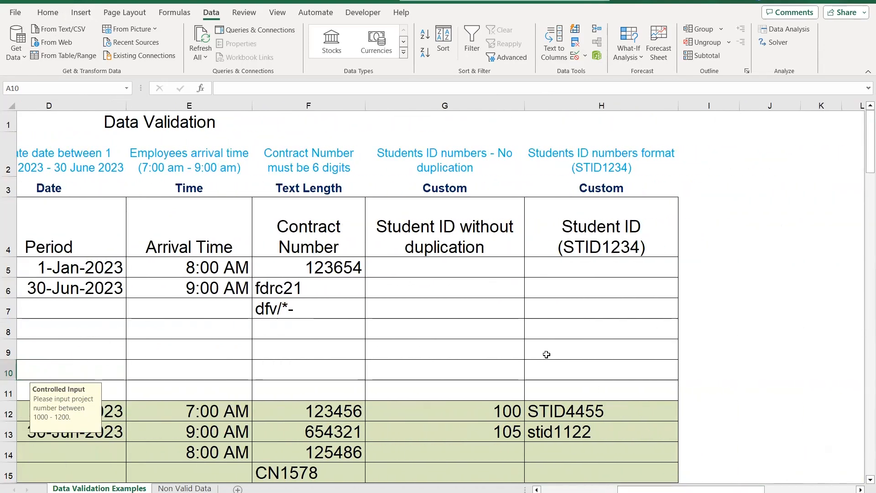
pyautogui.moveTo(661, 488); pyautogui.dragTo(586, 488)
pyautogui.moveTo(80, 187); pyautogui.dragTo(744, 184)
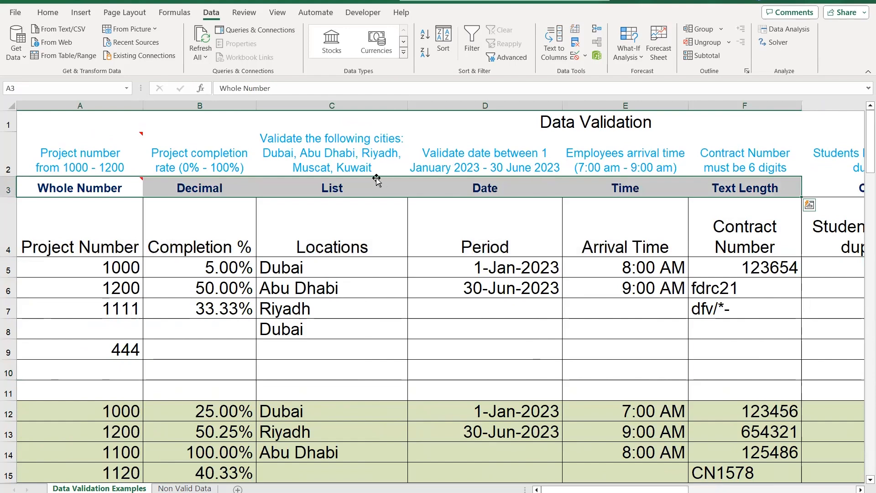
pyautogui.click(48, 12)
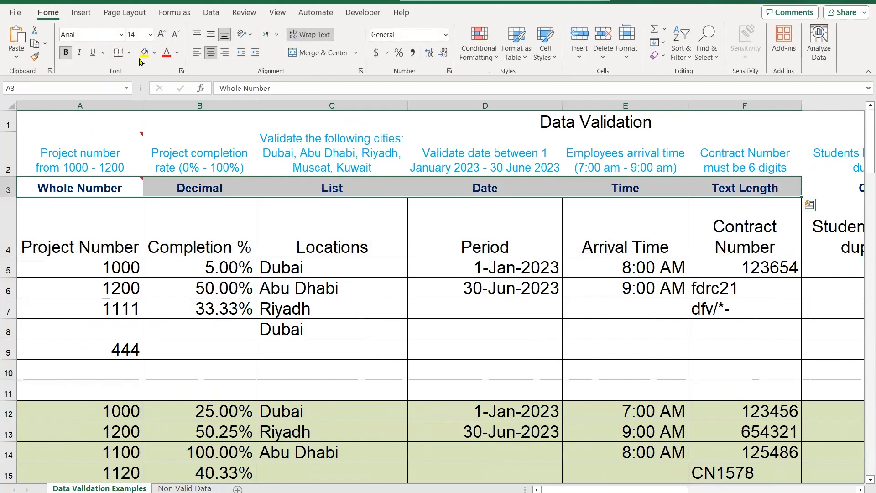
pyautogui.click(145, 53)
pyautogui.click(626, 291)
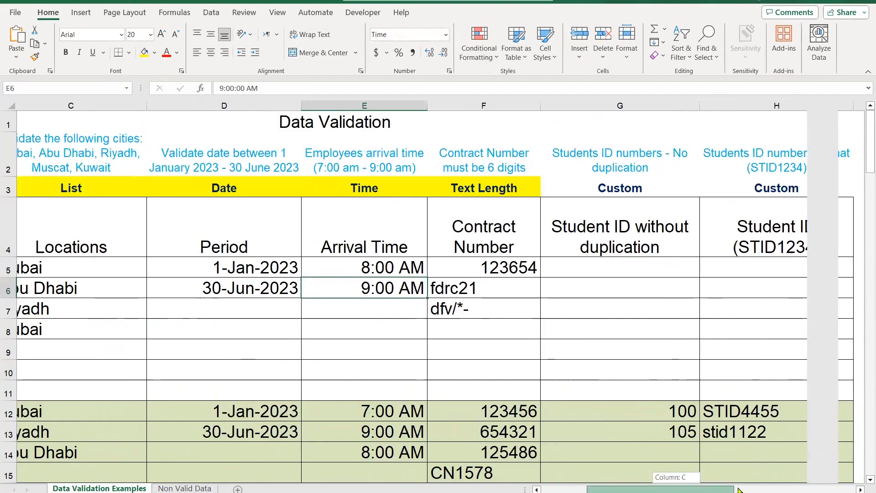
# Try to enter a student ID in cell G14 that duplicates the one in G12, and discard the entry
pyautogui.moveTo(676, 488); pyautogui.dragTo(754, 484)
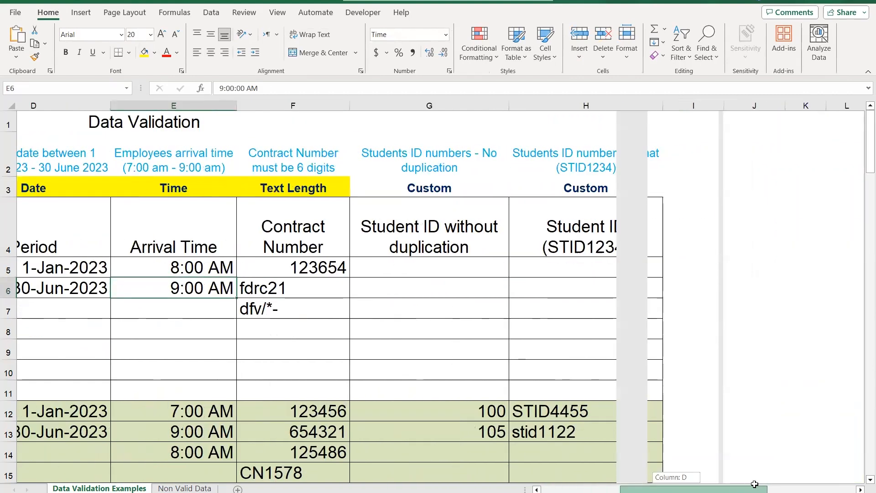
pyautogui.click(448, 189)
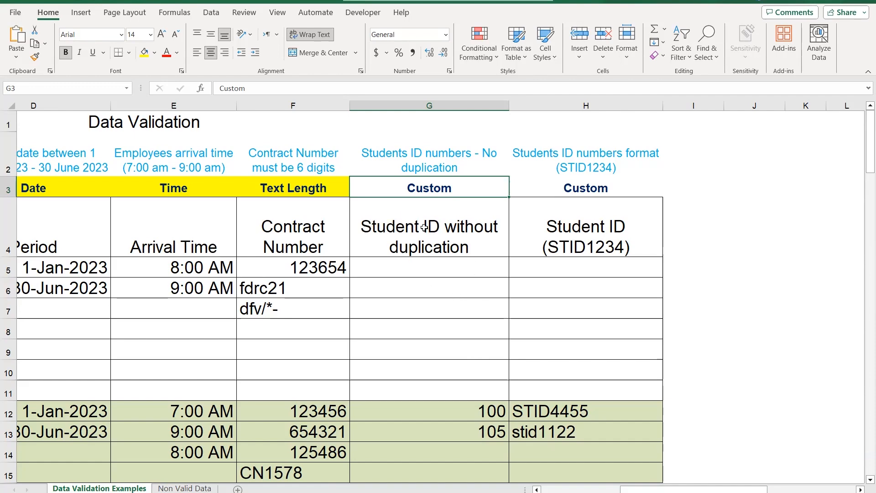
pyautogui.moveTo(453, 269); pyautogui.dragTo(456, 390)
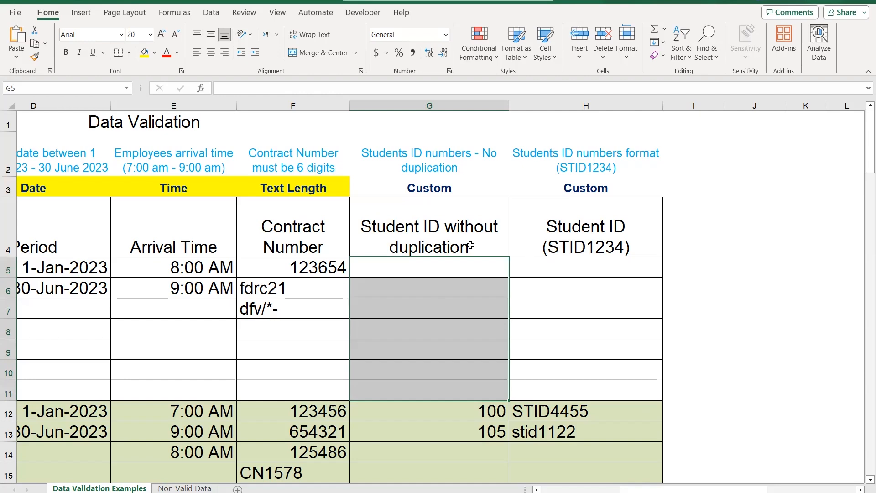
pyautogui.click(470, 292)
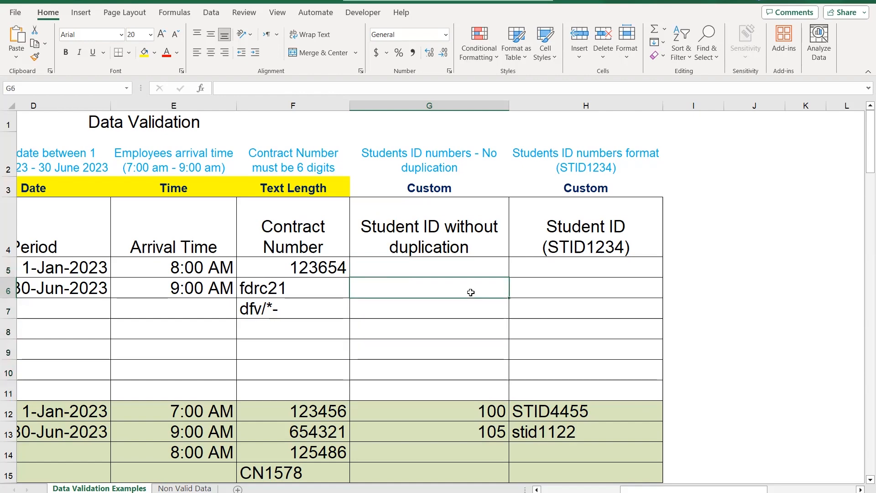
pyautogui.click(482, 358)
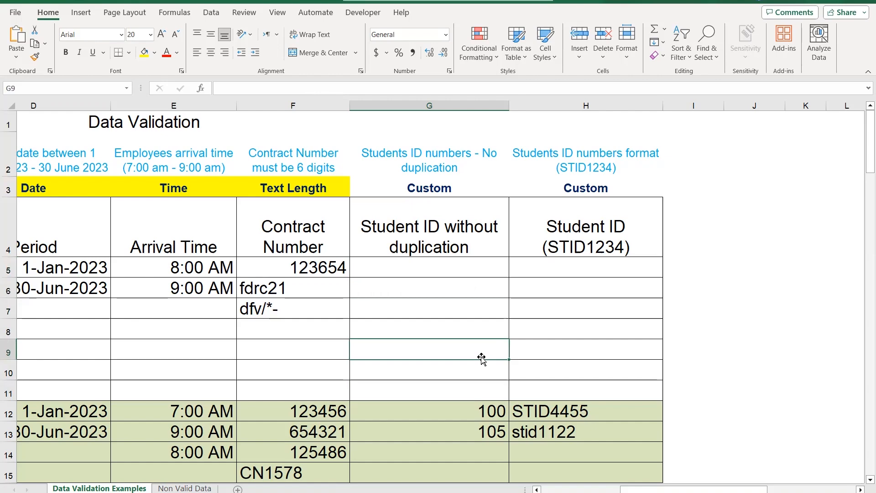
pyautogui.click(459, 404)
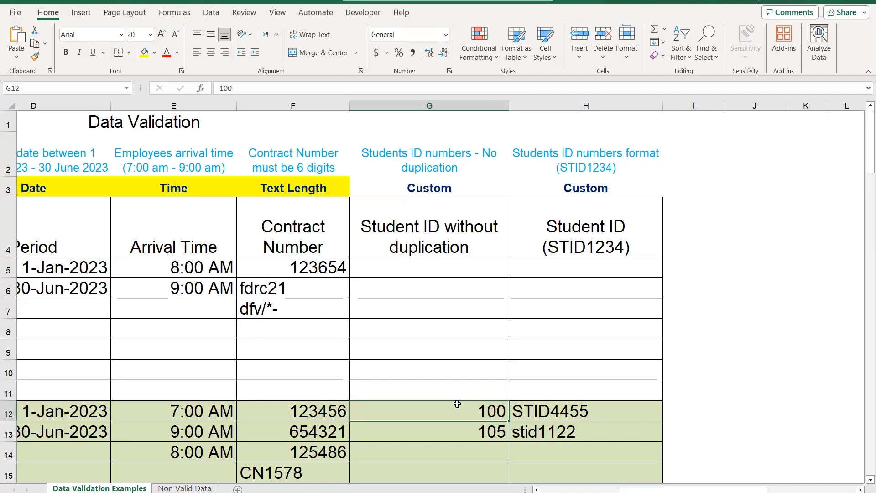
pyautogui.click(477, 428)
pyautogui.click(481, 456)
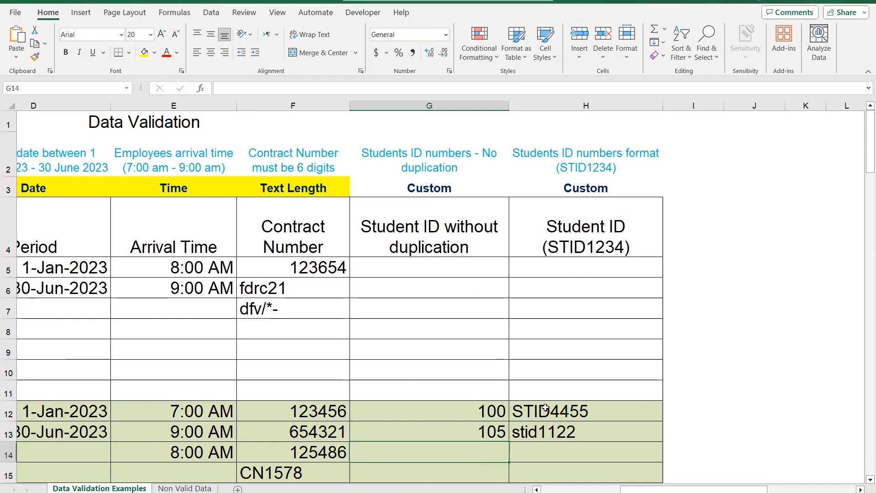
pyautogui.write('100')
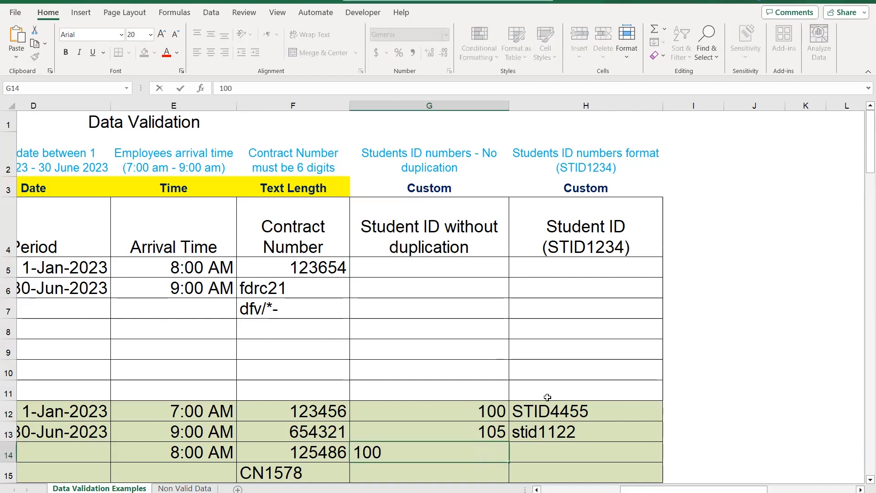
pyautogui.press('Return')
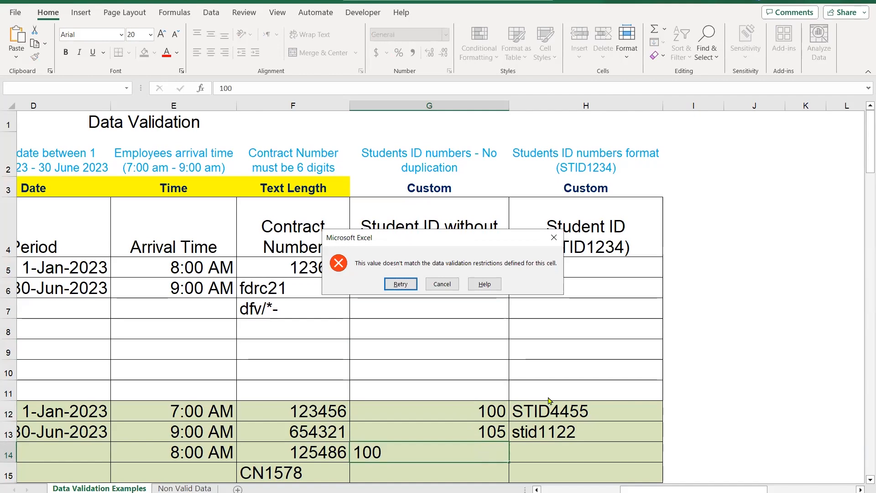
pyautogui.press('Escape')
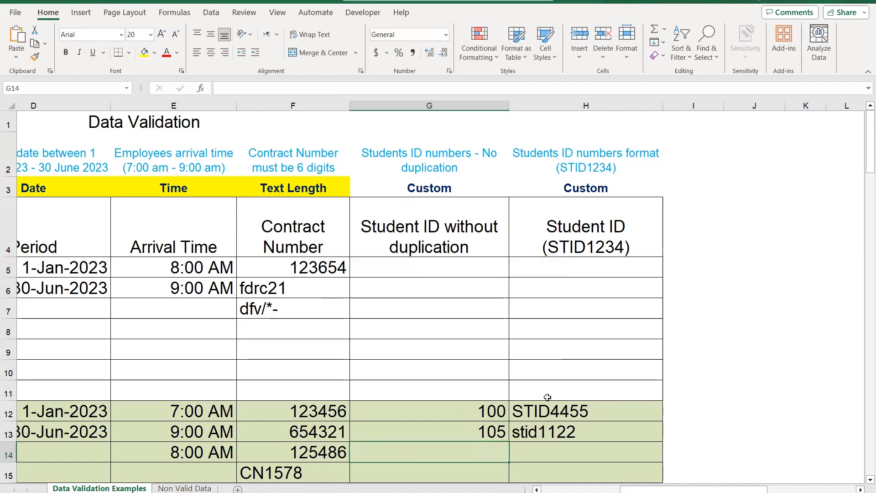
# Start a COUNTIF formula in cell F21, below the Countif notes, with G12:G15 as its range
pyautogui.scroll(-1, 524, 321)
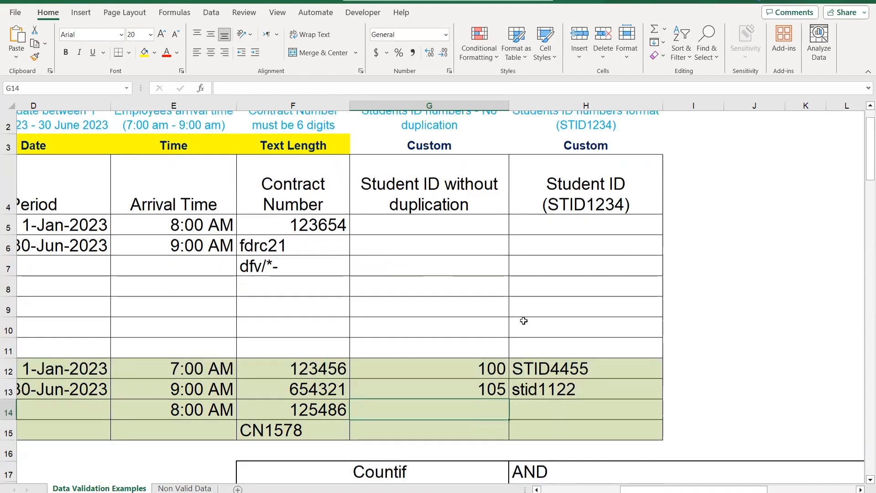
pyautogui.scroll(-2, 525, 321)
pyautogui.scroll(-3, 524, 321)
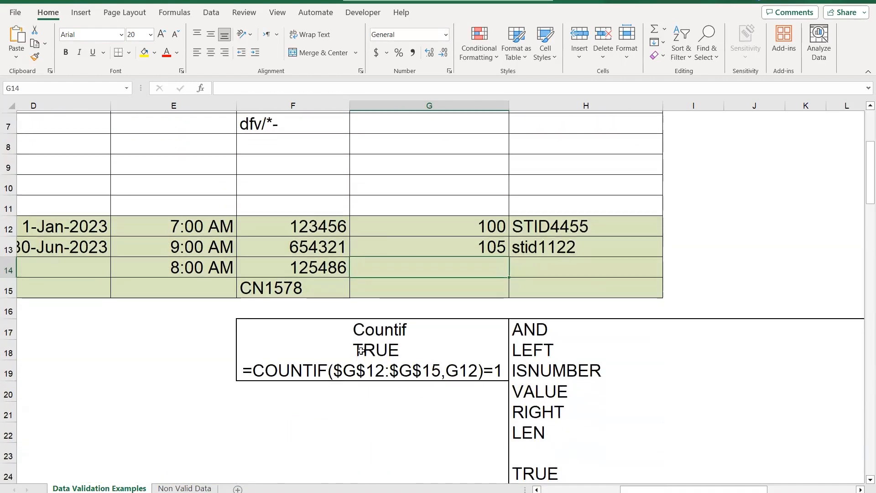
pyautogui.click(383, 327)
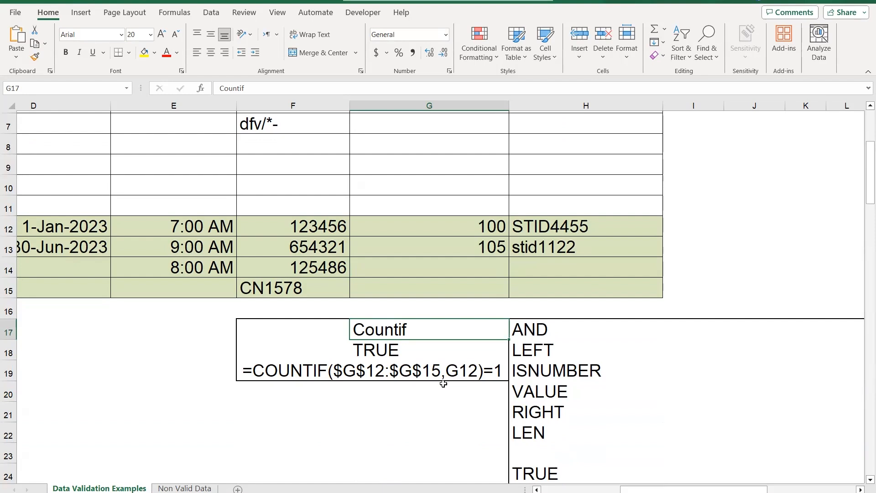
pyautogui.click(304, 401)
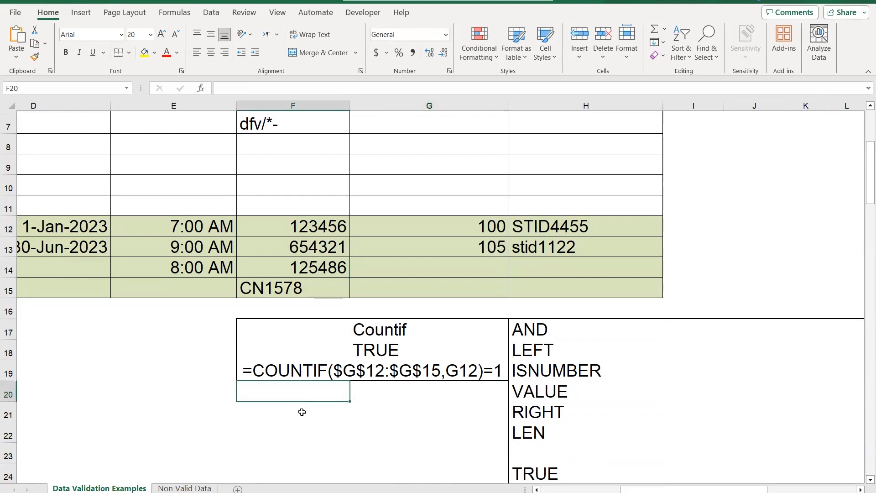
pyautogui.click(303, 416)
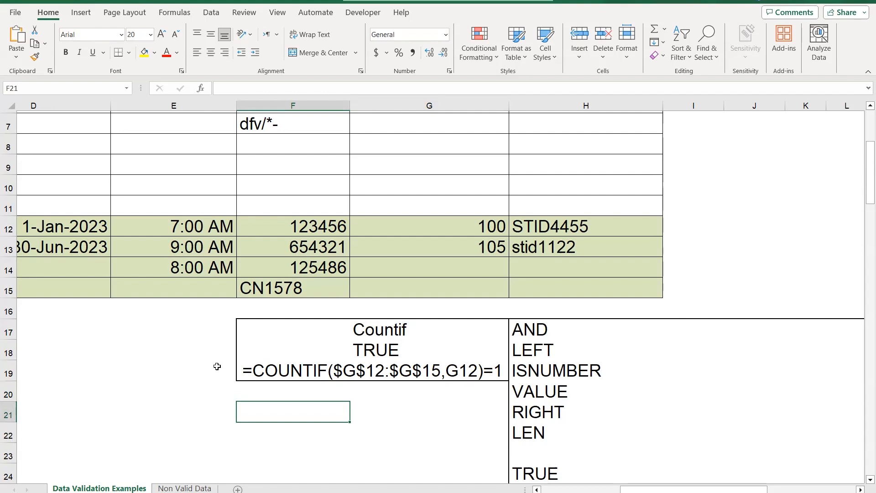
pyautogui.write('=')
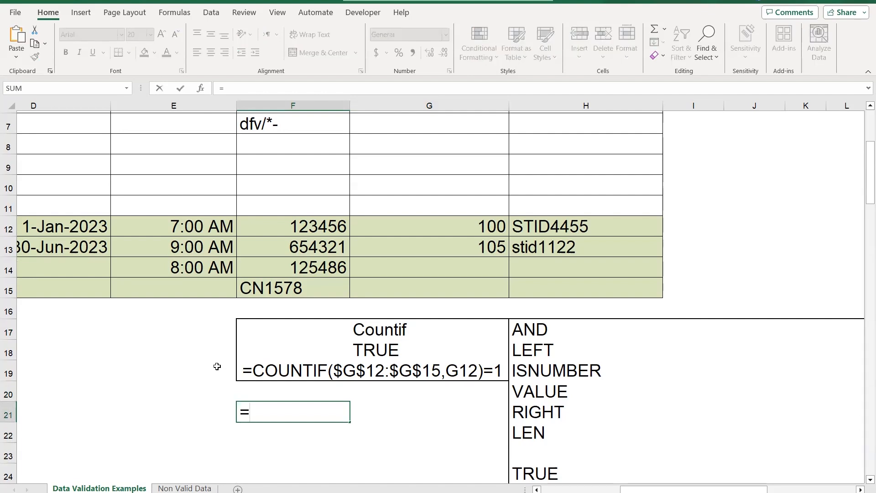
pyautogui.write('countif')
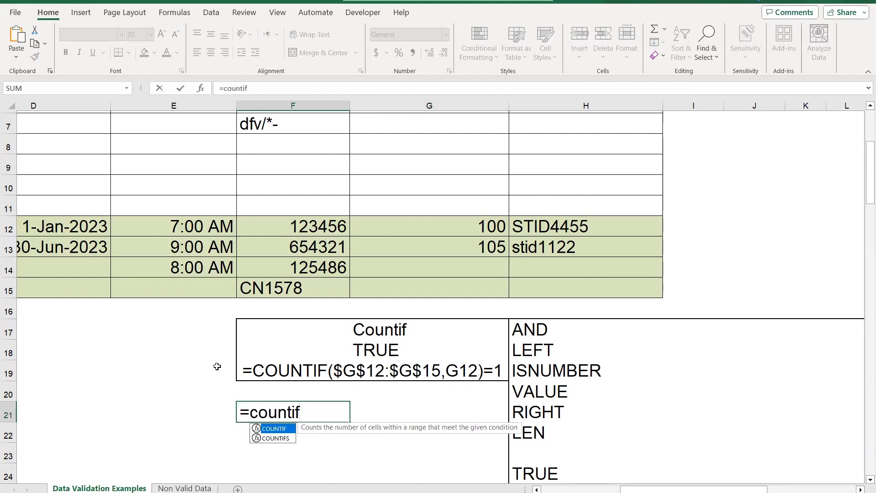
pyautogui.press('Tab')
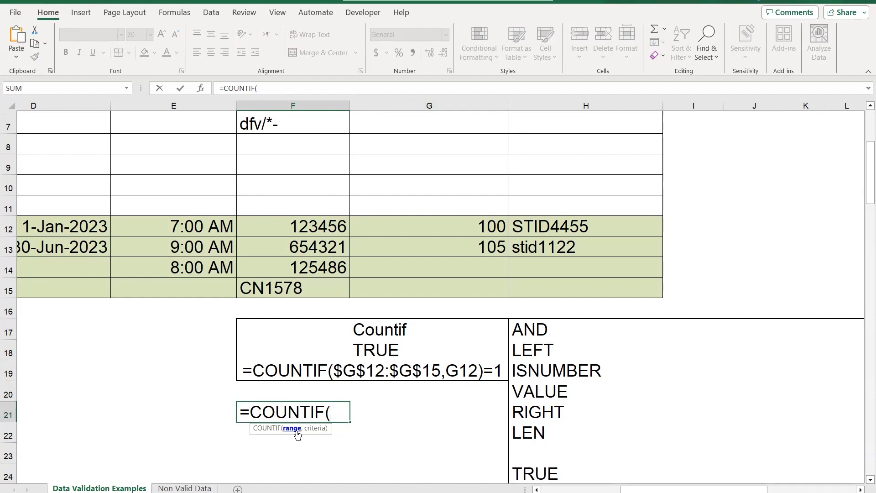
pyautogui.click(429, 225)
pyautogui.moveTo(423, 247); pyautogui.dragTo(406, 287)
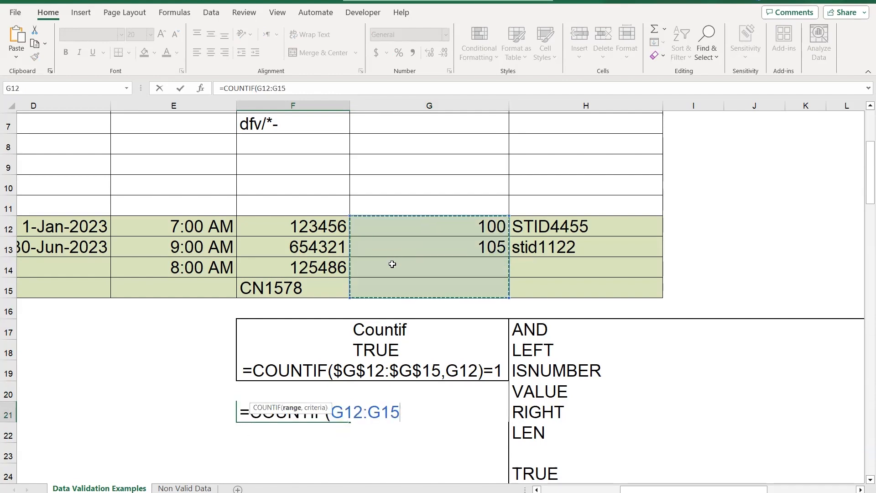
# Make the COUNTIF range absolute, set G12 as the criteria, and complete the formula as =COUNTIF($G$12:$G$15,G12)
pyautogui.scroll(1, 392, 265)
pyautogui.scroll(1, 393, 264)
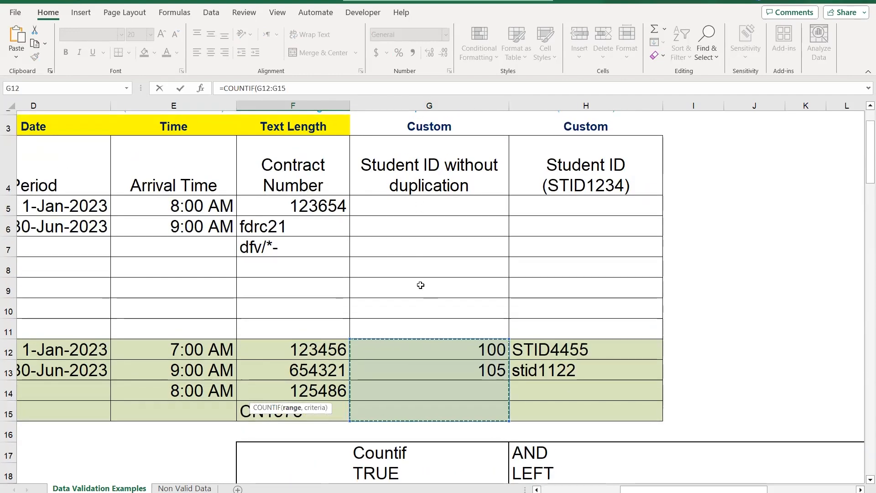
pyautogui.scroll(-2, 455, 336)
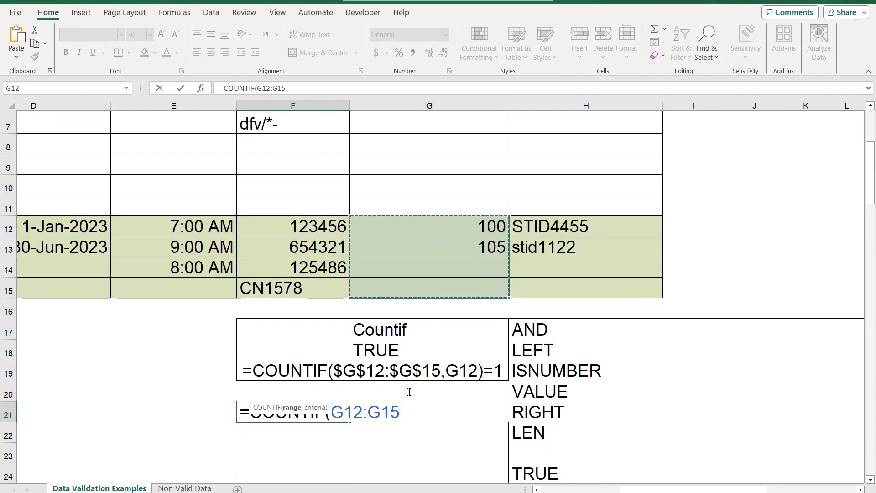
pyautogui.press('F4')
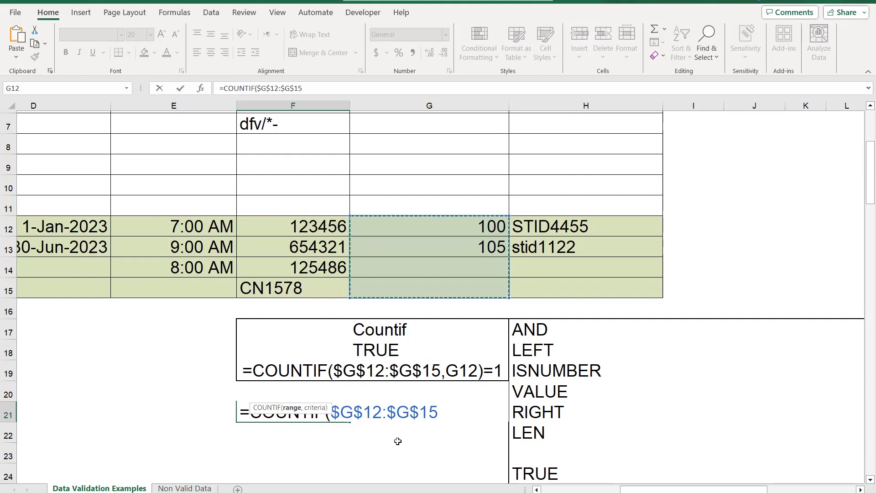
pyautogui.write(',')
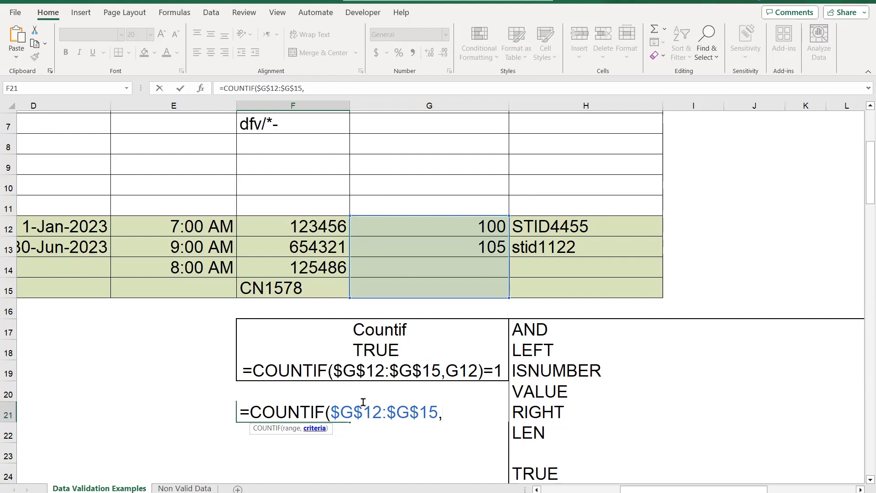
pyautogui.click(454, 226)
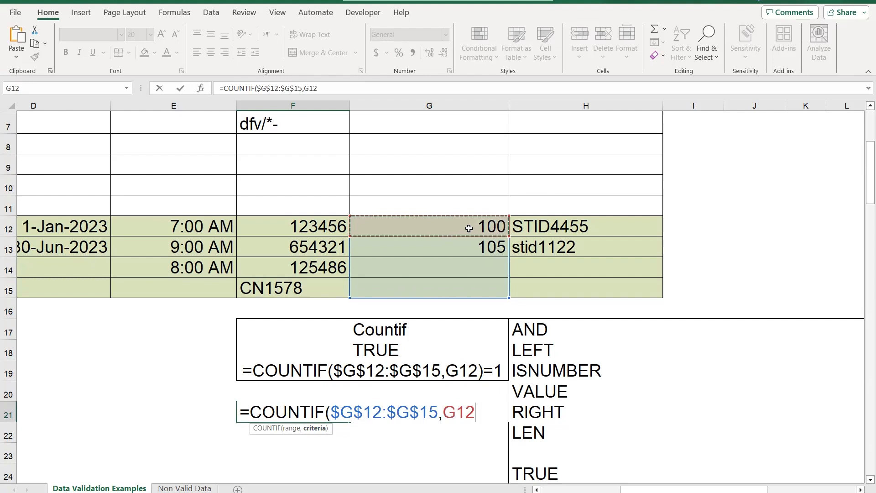
pyautogui.write(')')
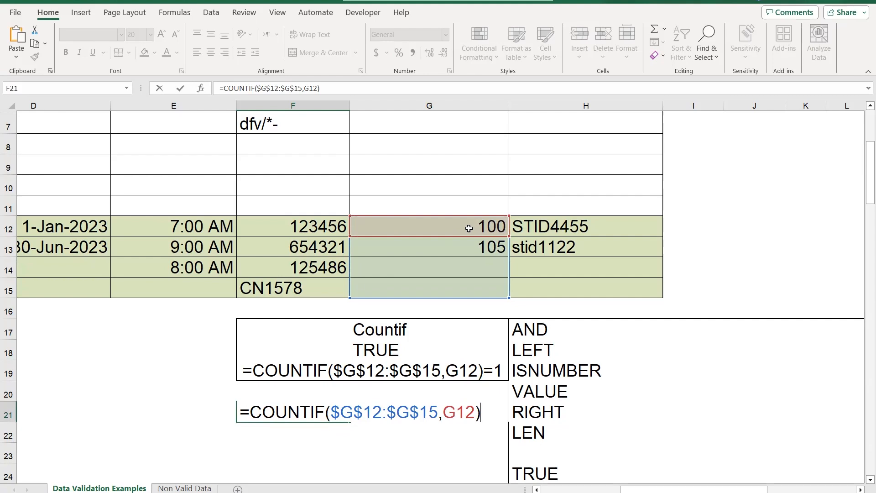
pyautogui.press('Return')
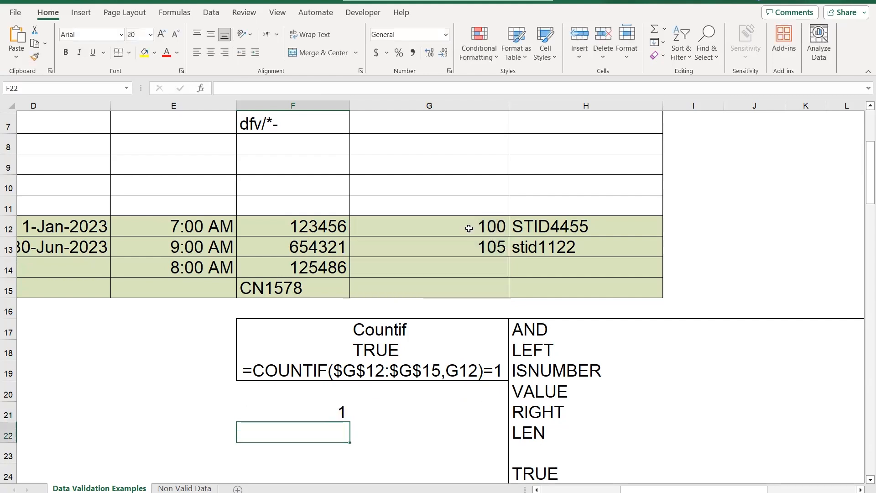
# Extend the formula in F21 with an equals-1 test so it reads =COUNTIF($G$12:$G$15,G12)=1
pyautogui.doubleClick(322, 413)
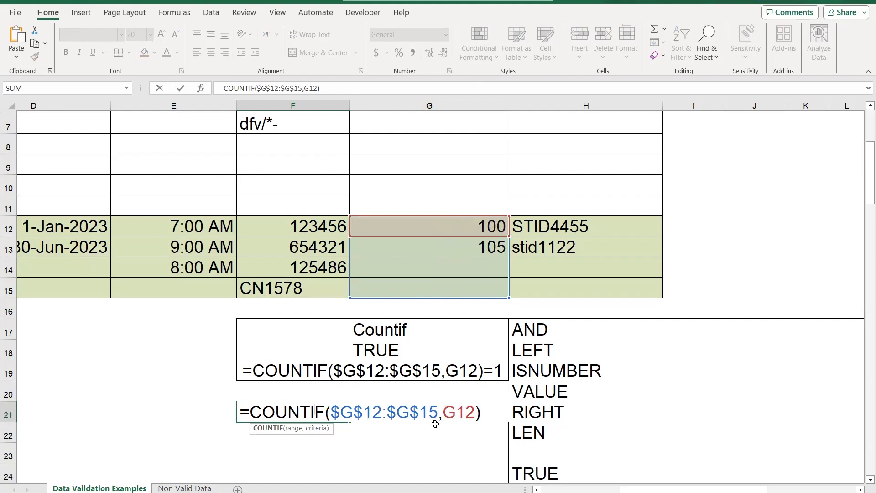
pyautogui.click(343, 84)
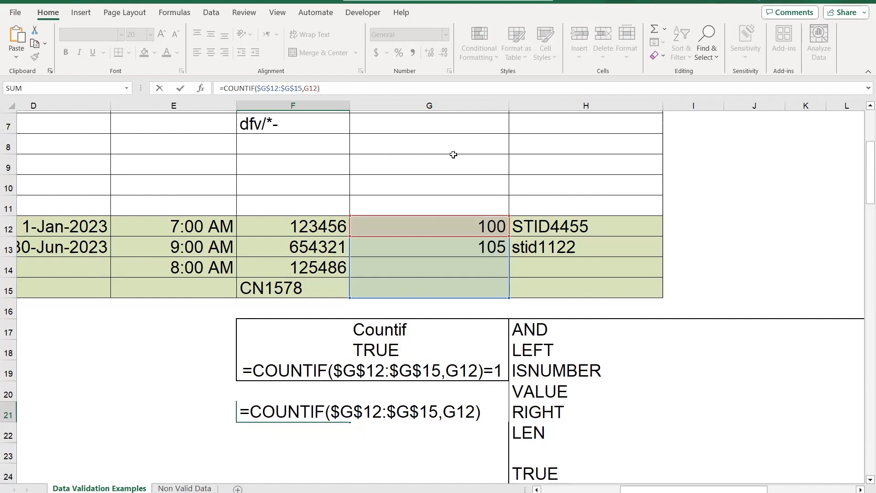
pyautogui.write('=1')
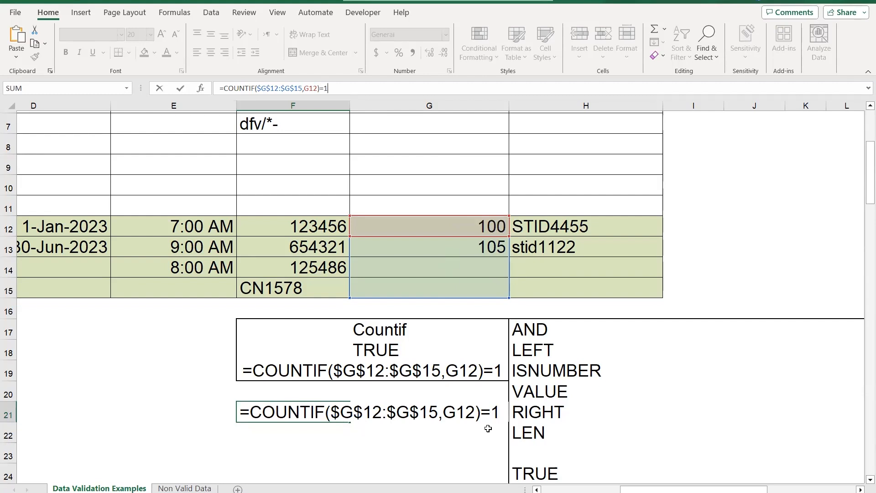
pyautogui.hotkey('ctrl', 'Return')
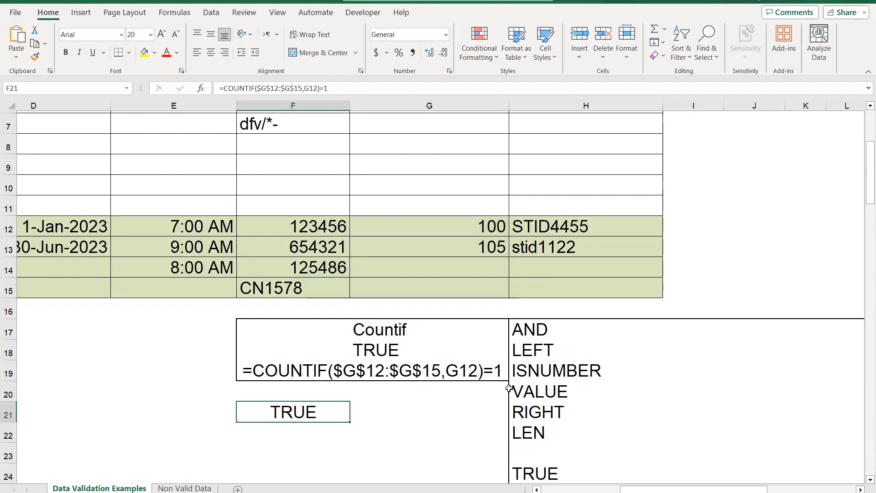
# Extend data validation to the student ID cells G5:G11 and set the error alert style to Stop
pyautogui.scroll(2, 452, 293)
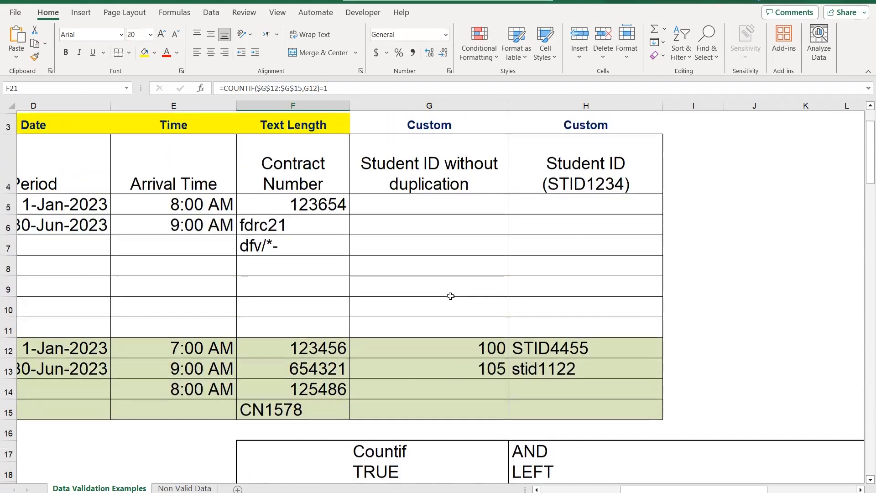
pyautogui.moveTo(452, 272); pyautogui.dragTo(434, 334)
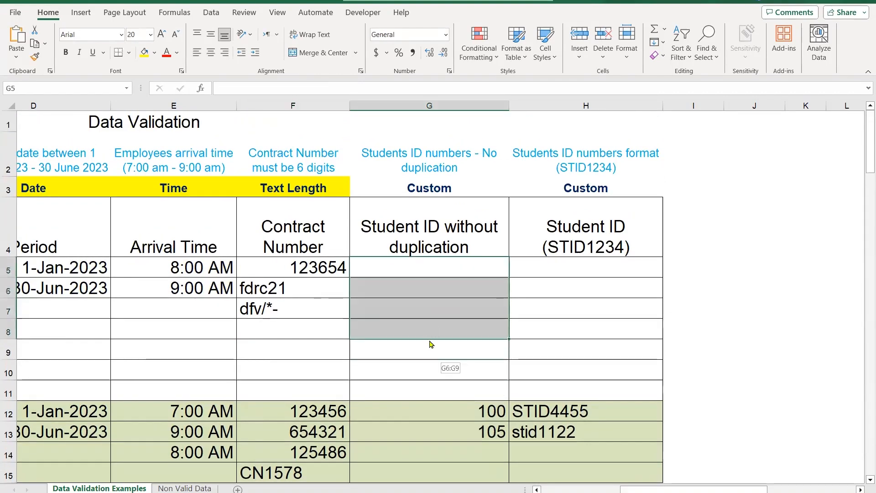
pyautogui.click(483, 376)
pyautogui.moveTo(450, 270); pyautogui.dragTo(442, 395)
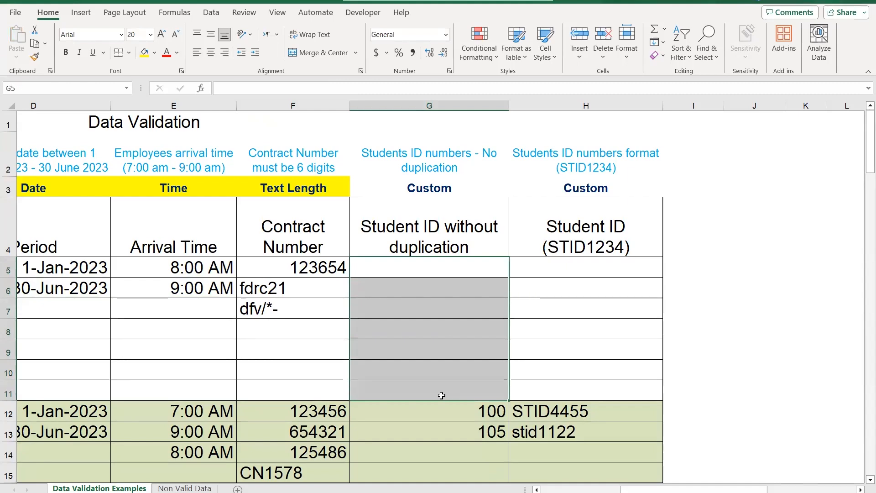
pyautogui.click(208, 14)
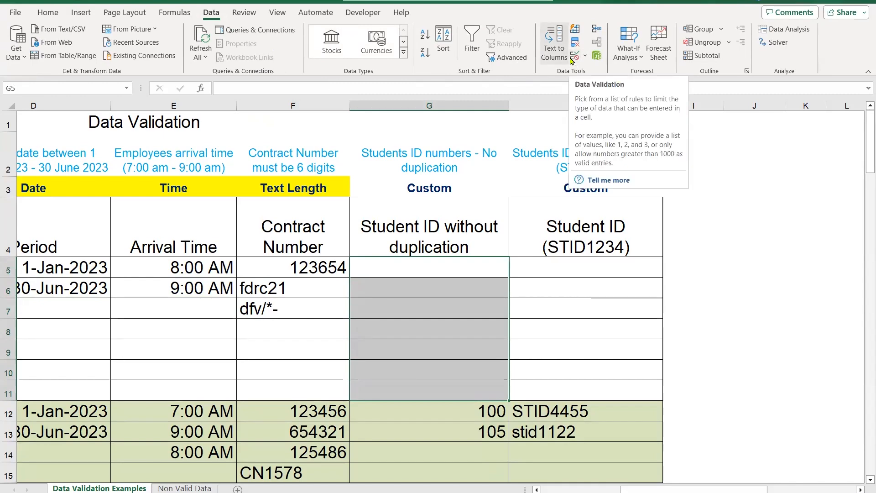
pyautogui.click(574, 55)
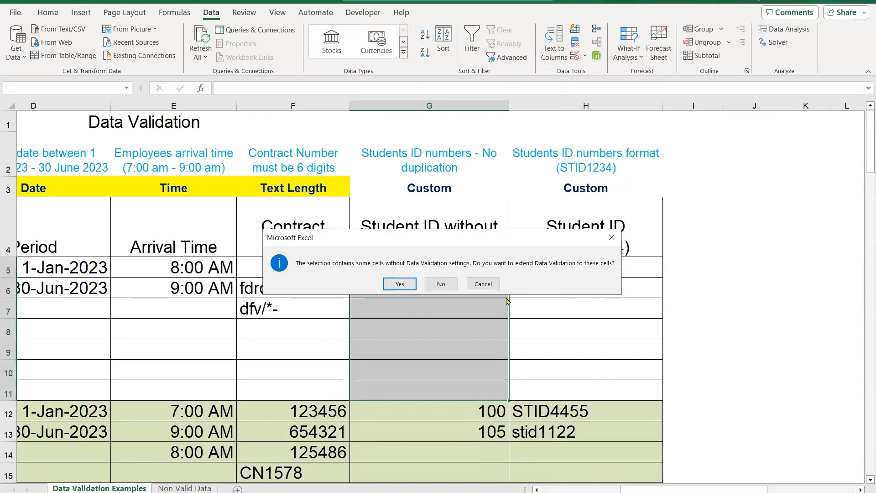
pyautogui.click(399, 283)
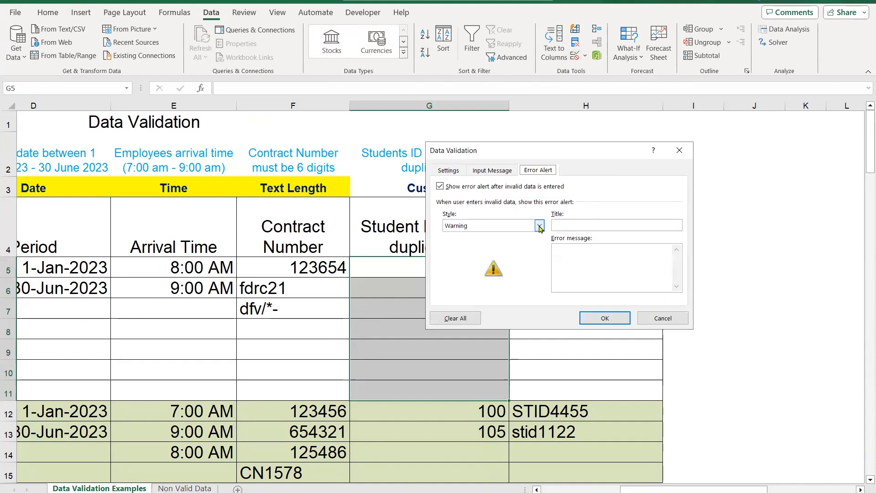
pyautogui.click(539, 226)
pyautogui.click(456, 236)
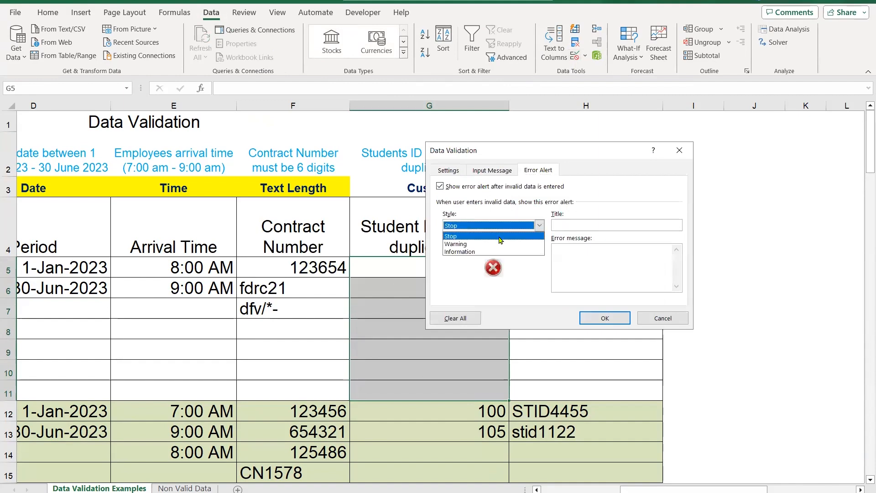
# Set the validation criteria for G5:G11 to allow Custom and move the dialog clear of column G
pyautogui.click(457, 170)
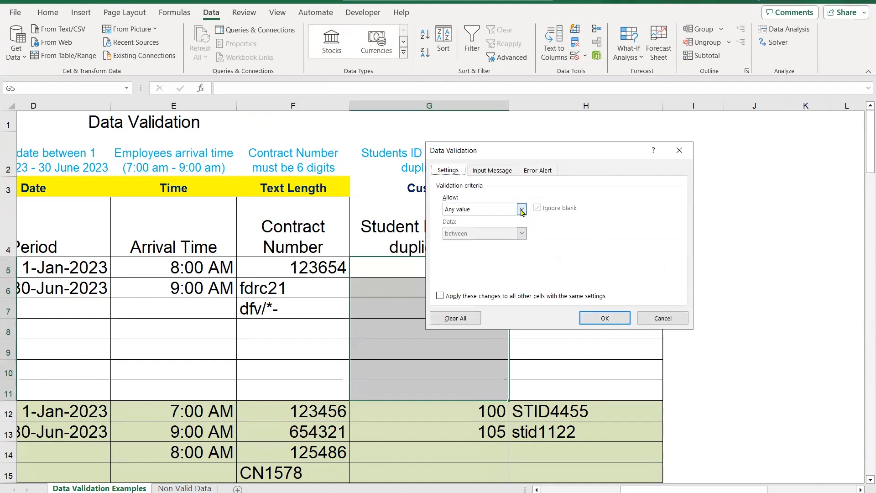
pyautogui.click(521, 209)
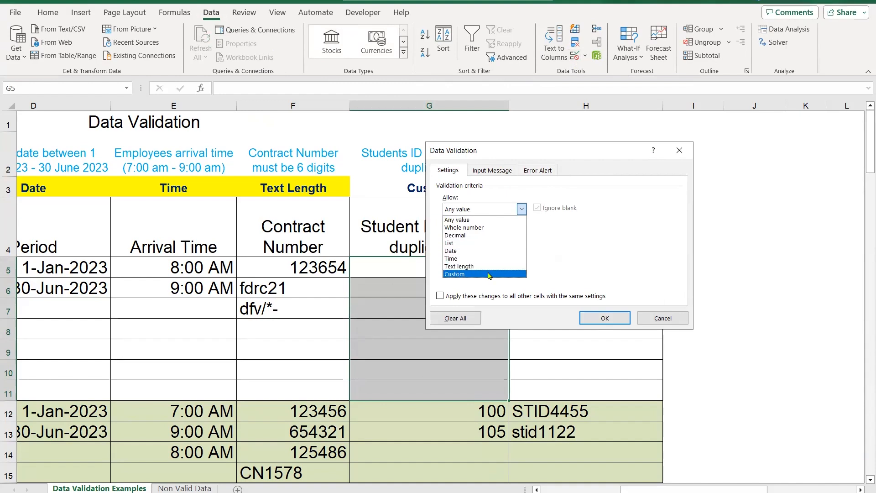
pyautogui.click(489, 274)
pyautogui.moveTo(551, 149); pyautogui.dragTo(643, 136)
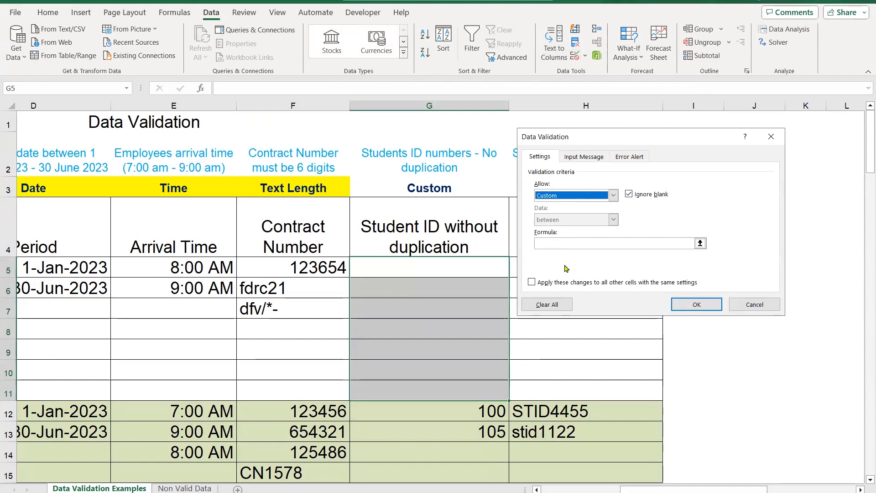
pyautogui.hotkey('alt', 'Down')
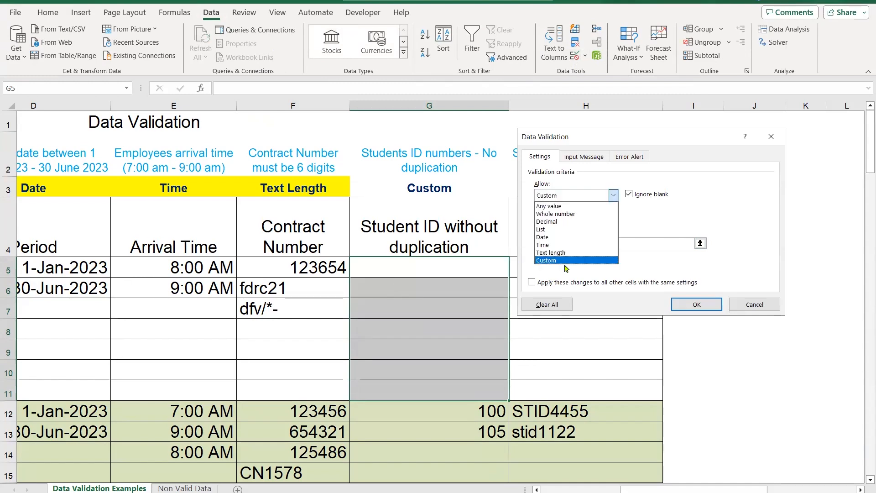
pyautogui.click(615, 252)
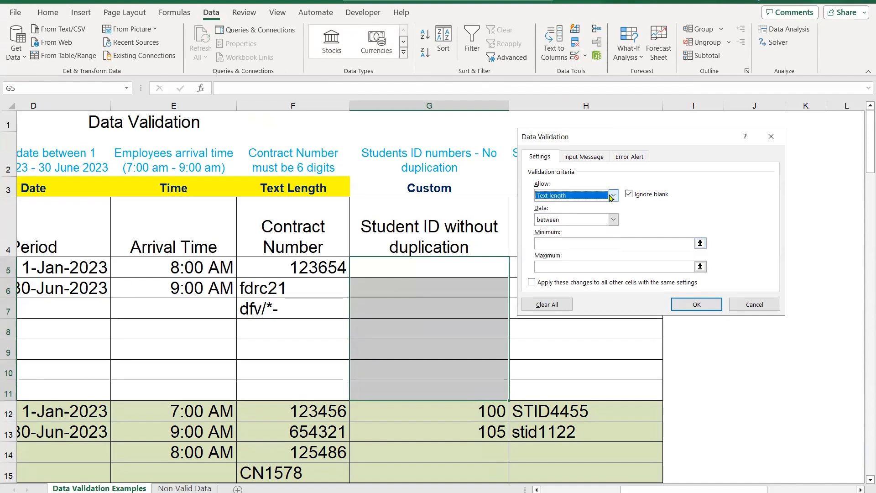
pyautogui.click(614, 195)
pyautogui.click(585, 264)
# Start the custom validation formula with COUNTIF, using G5:G11 as its range made absolute as $G$5:$G$11
pyautogui.click(571, 242)
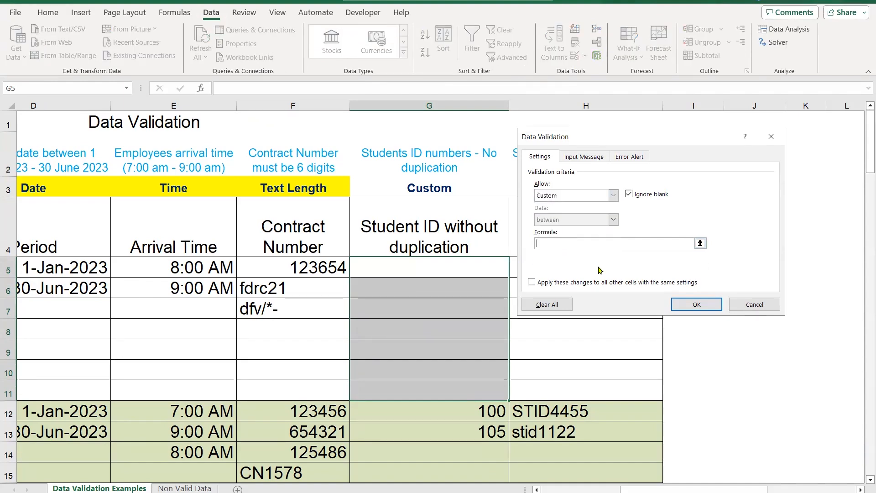
pyautogui.write('=')
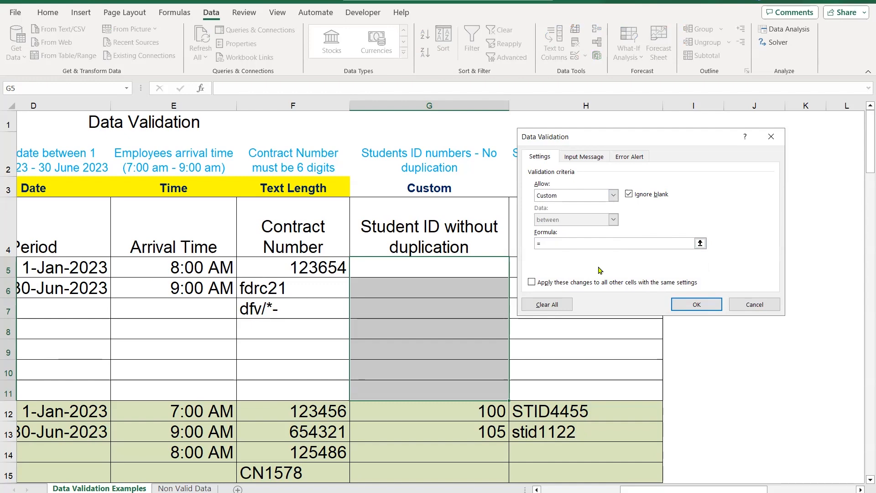
pyautogui.write('COUNTIF(')
pyautogui.click(439, 265)
pyautogui.moveTo(440, 265); pyautogui.dragTo(440, 389)
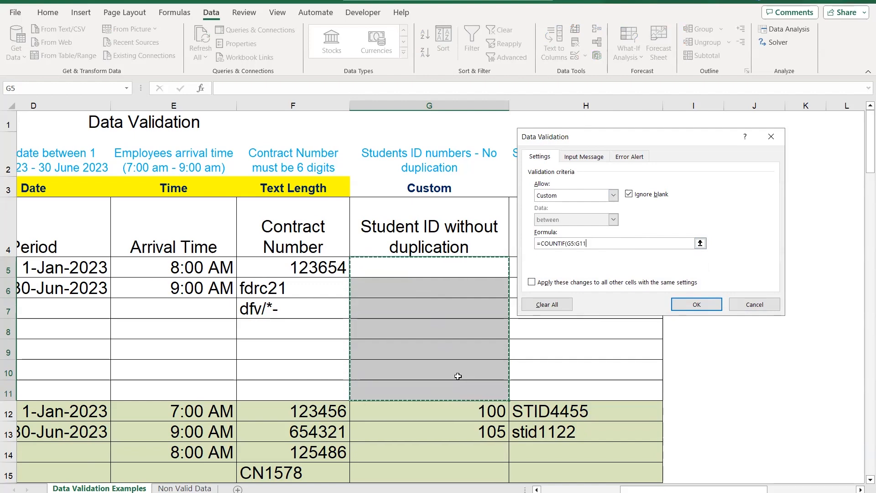
pyautogui.press('F4')
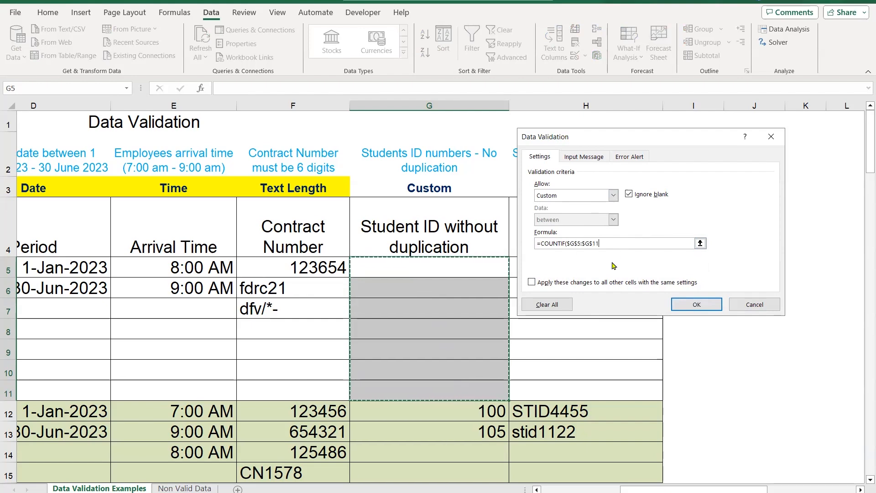
# Complete the validation formula as =COUNTIF($G$5:$G$11,G5)=1 and apply the rule
pyautogui.write(',')
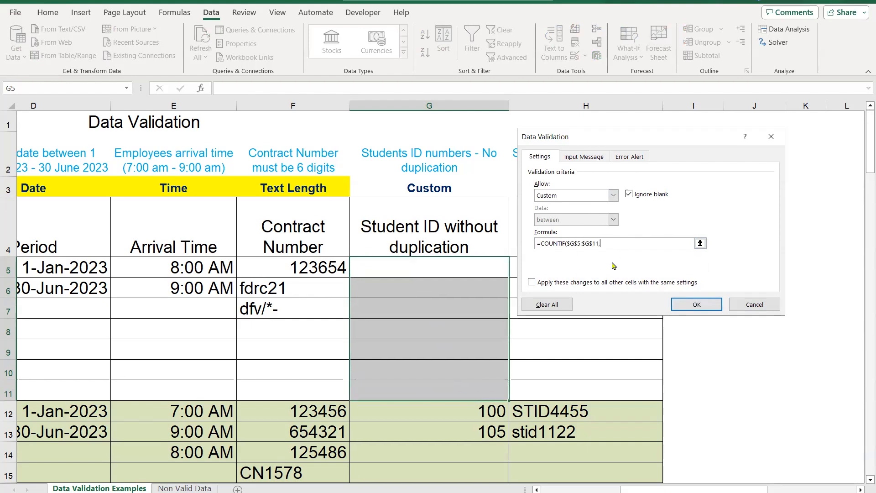
pyautogui.click(412, 263)
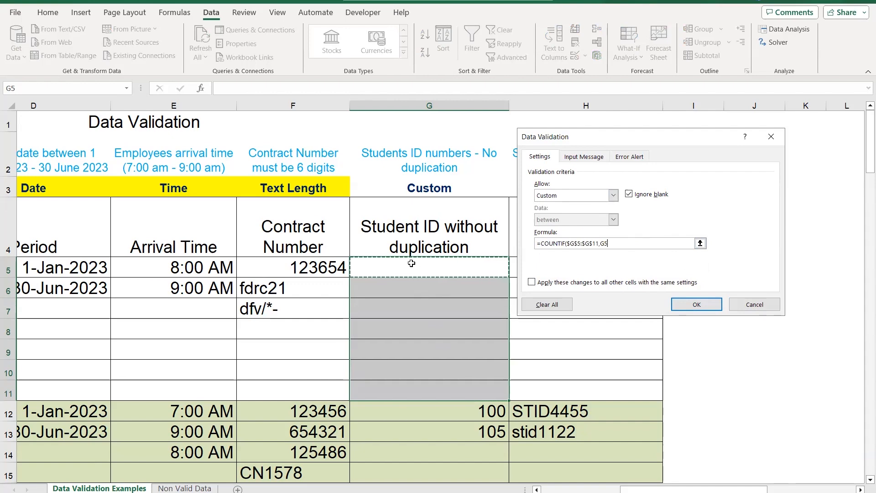
pyautogui.write(')=1')
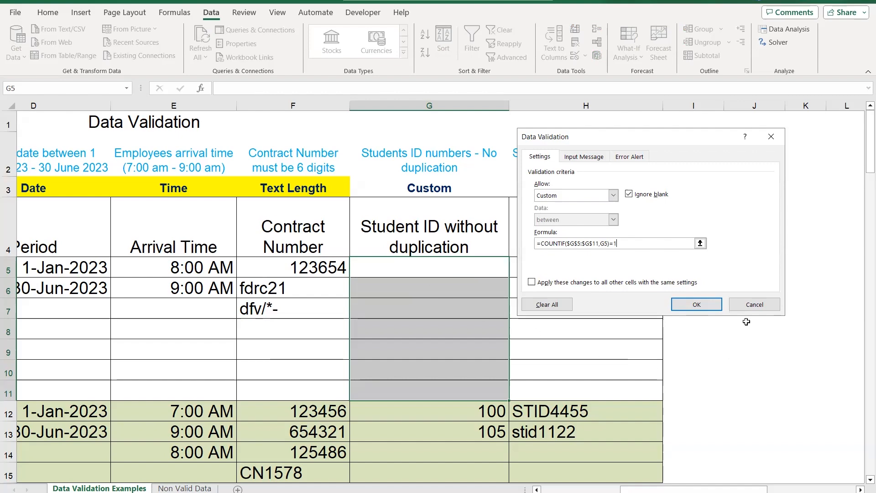
pyautogui.click(708, 306)
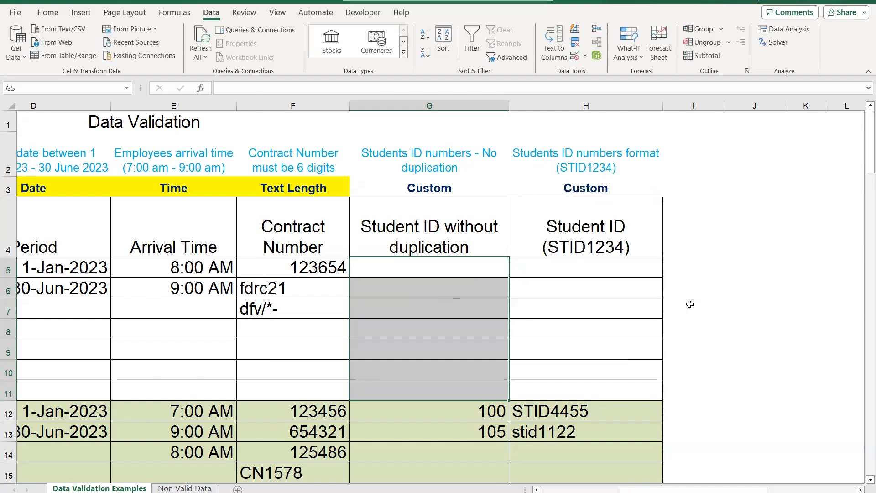
# Enter three different student ID numbers in cells G5, G6 and G7
pyautogui.click(435, 269)
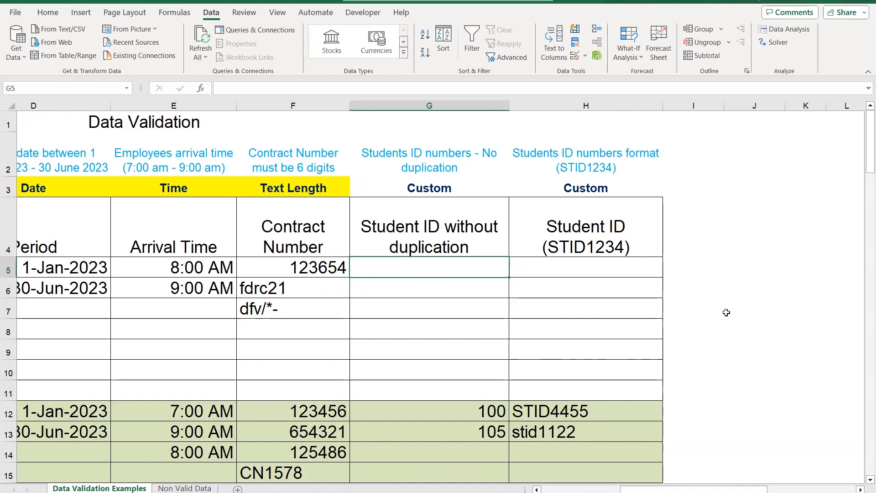
pyautogui.write('58')
pyautogui.press('Return')
pyautogui.write('60')
pyautogui.press('Return')
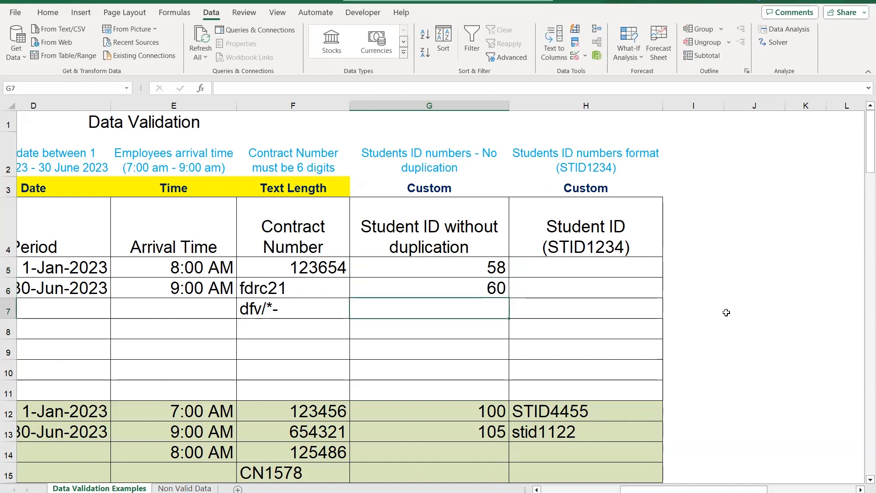
pyautogui.write('78')
pyautogui.press('Return')
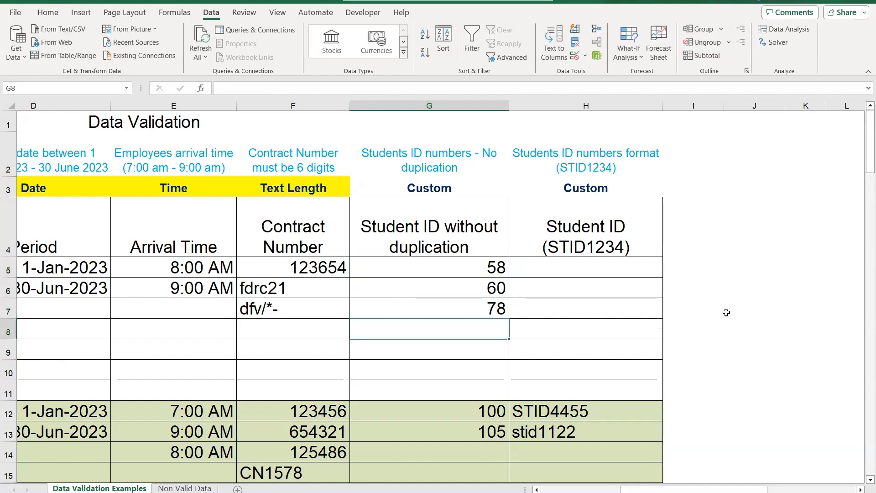
# Try to enter a student ID in cell G8 that duplicates the one in G5, and discard the entry
pyautogui.write('58')
pyautogui.press('Return')
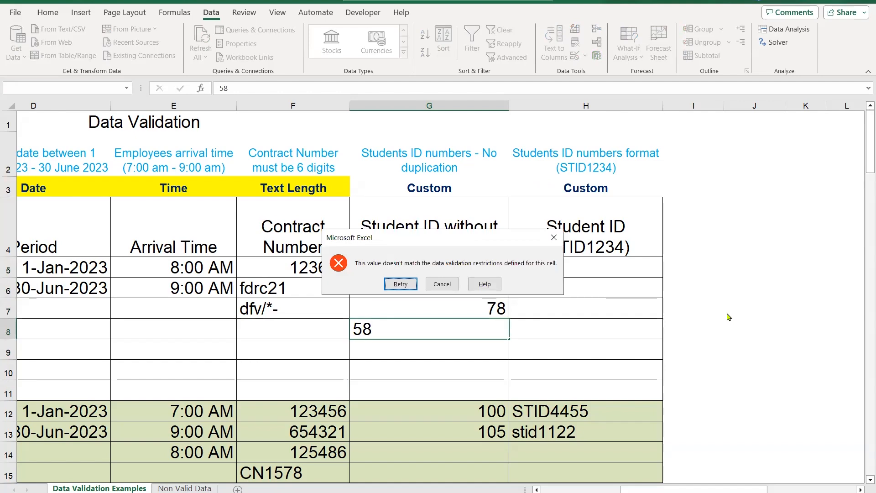
pyautogui.press('Escape')
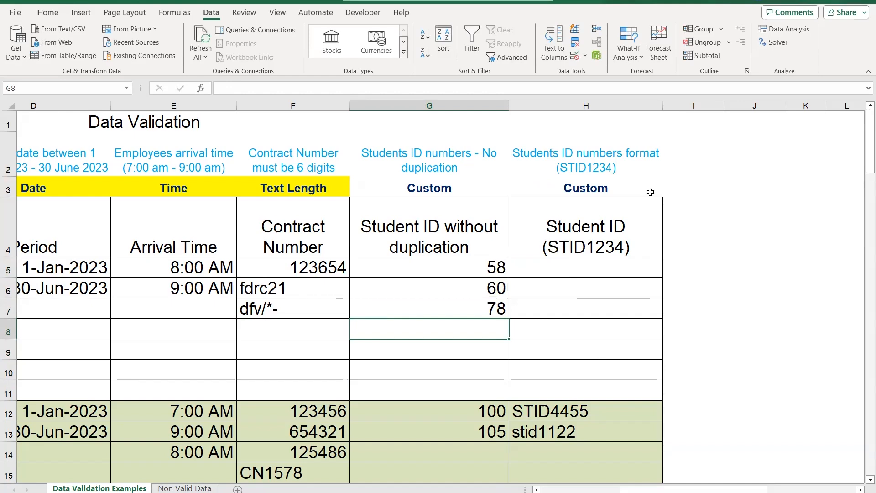
# Enter DUBAI in cell G8 and RIYADH in cell G9
pyautogui.write('DUBAU')
pyautogui.press('BackSpace')
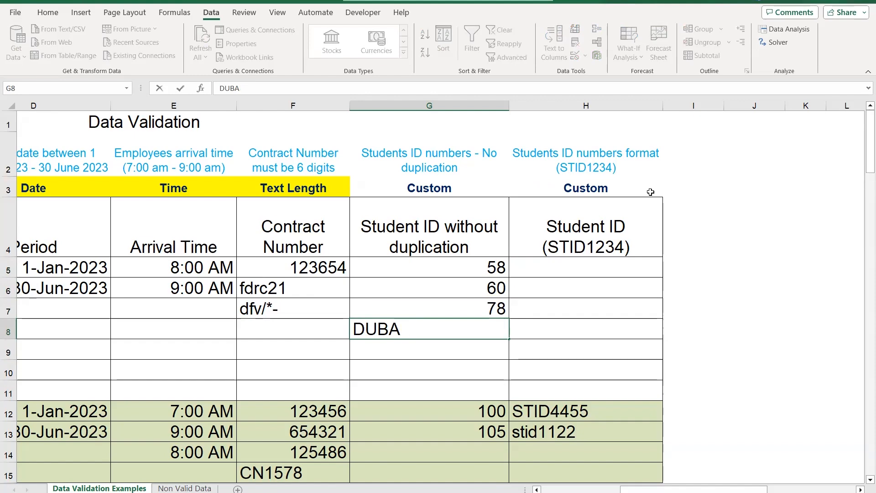
pyautogui.write('1')
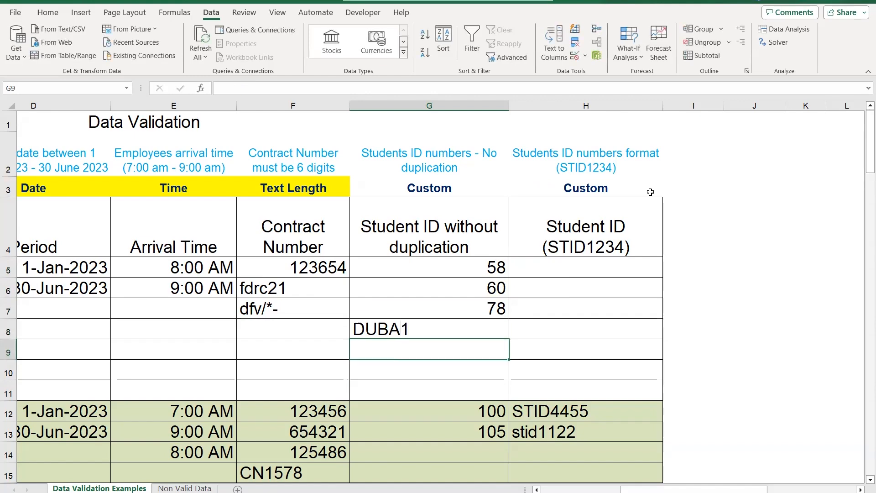
pyautogui.press('BackSpace')
pyautogui.press('BackSpace')
pyautogui.press('BackSpace')
pyautogui.write('BAI')
pyautogui.press('Return')
pyautogui.write('RIYADH')
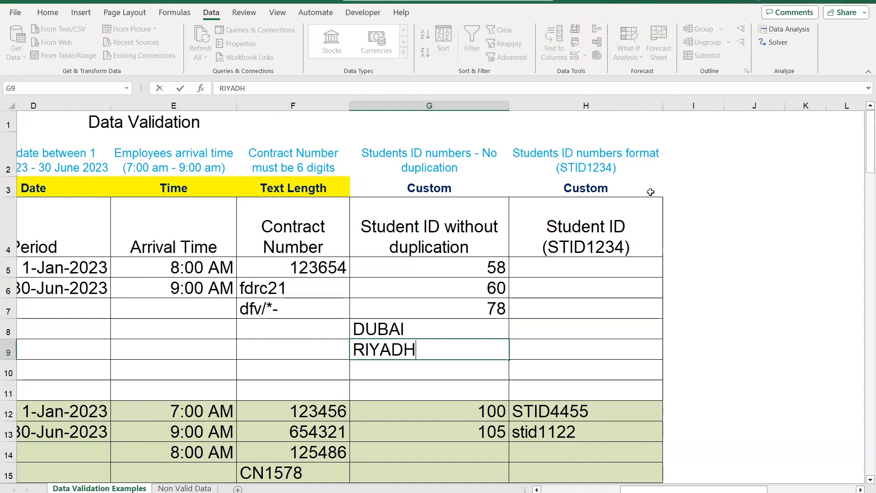
pyautogui.press('Return')
# Try to enter the duplicate text DUBAI in cell G10, and discard the entry
pyautogui.write('DUBAI')
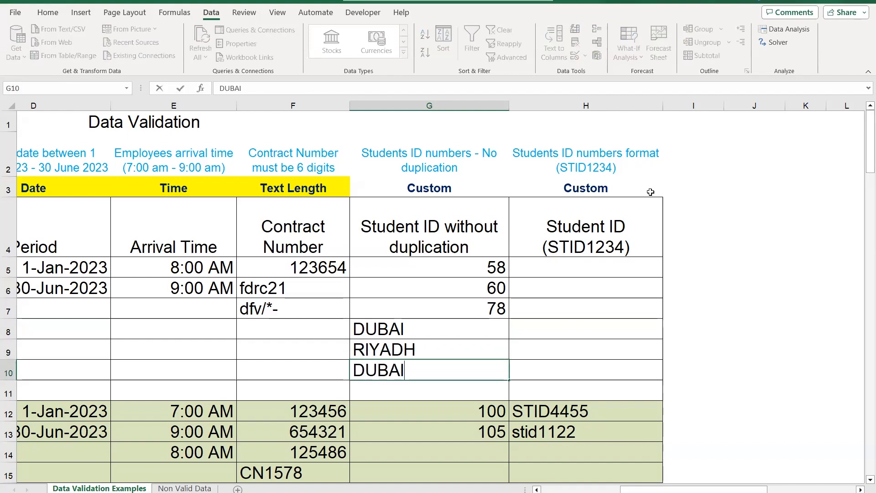
pyautogui.press('Return')
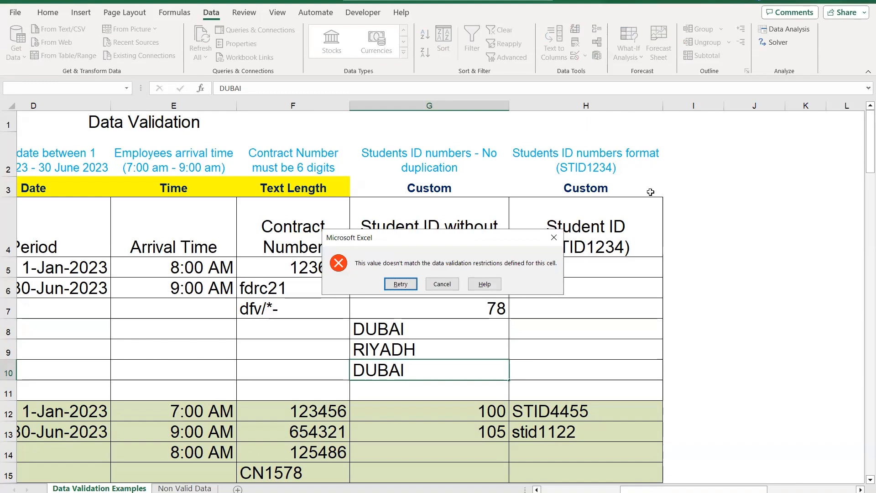
pyautogui.press('Escape')
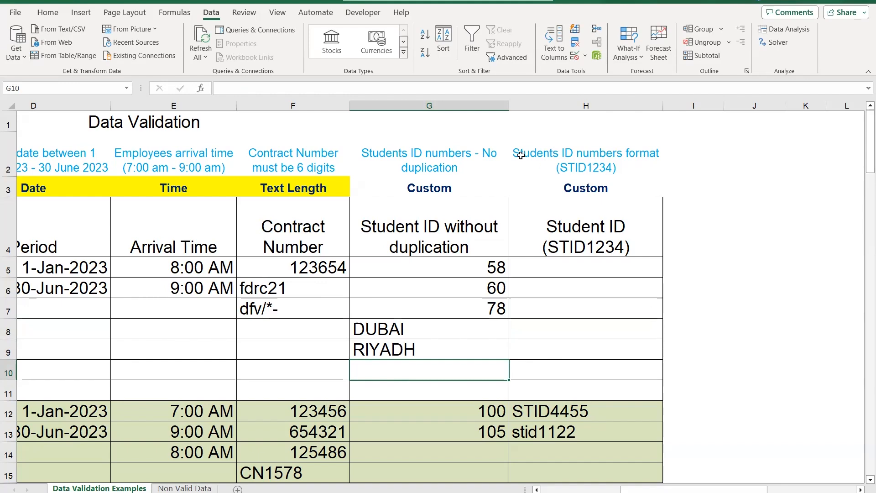
# Fill cells H5:H11 under the Student ID (STID1234) heading with orange
pyautogui.moveTo(616, 272); pyautogui.dragTo(625, 382)
pyautogui.click(48, 13)
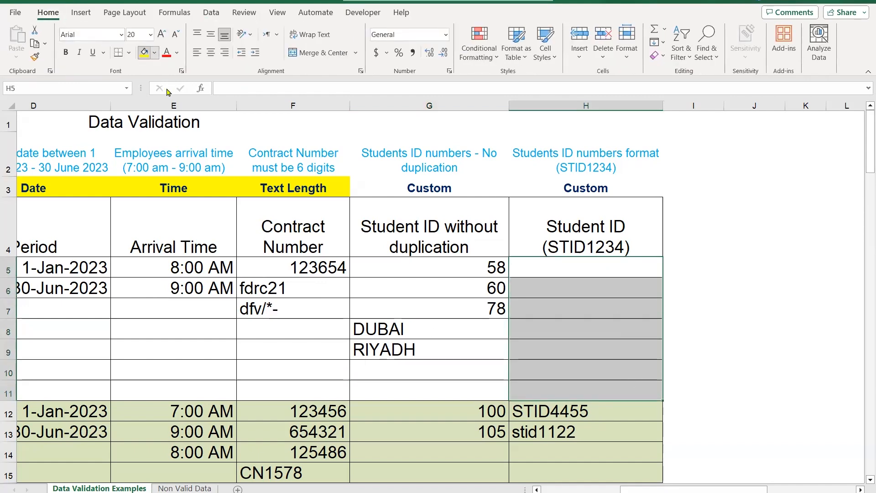
pyautogui.click(154, 53)
pyautogui.click(159, 165)
pyautogui.click(650, 280)
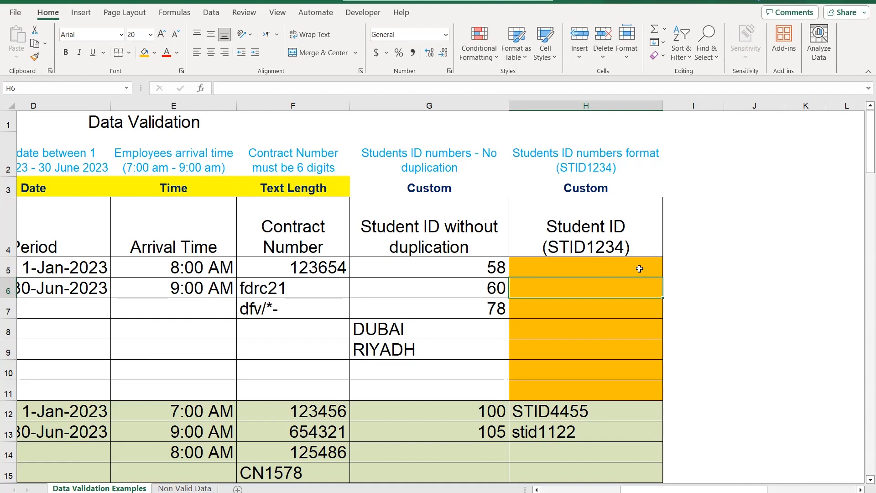
# Enter a new student ID that follows the STID1234 format in cell H14
pyautogui.click(578, 457)
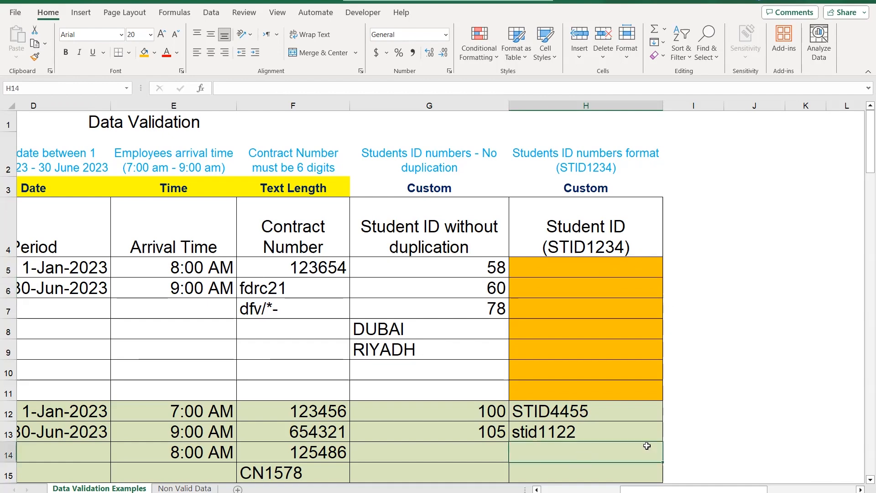
pyautogui.write('STID')
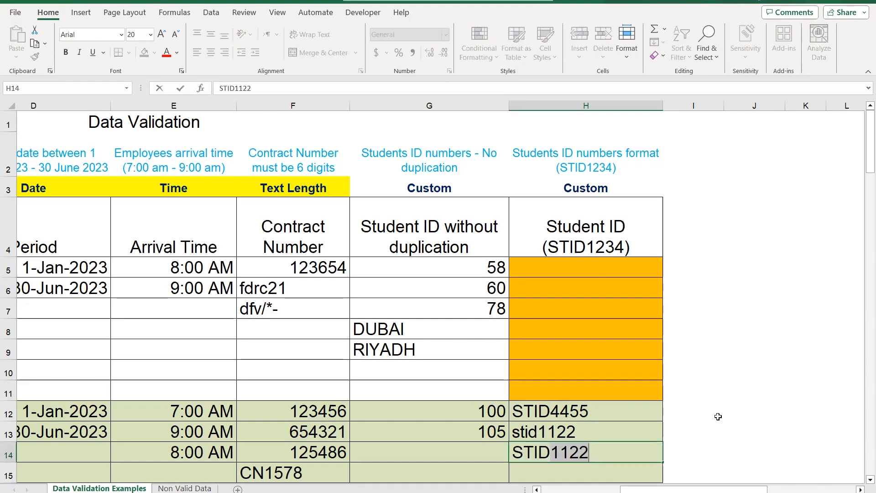
pyautogui.write('5588')
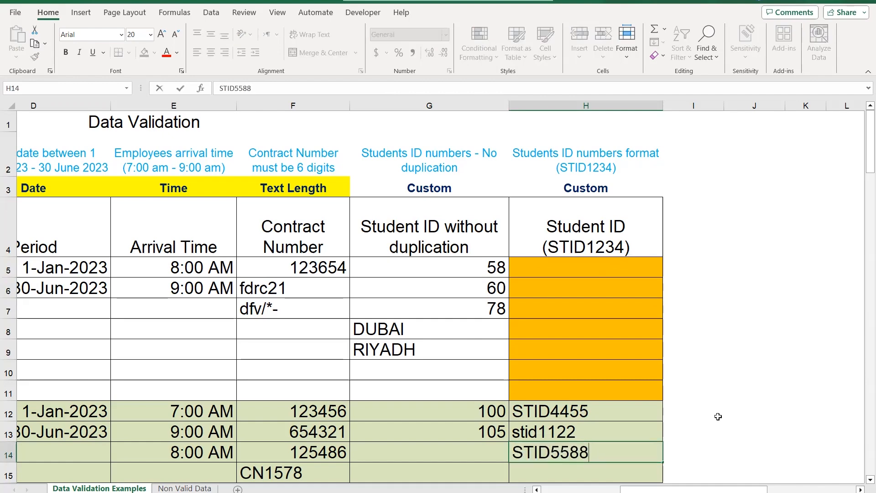
pyautogui.press('Return')
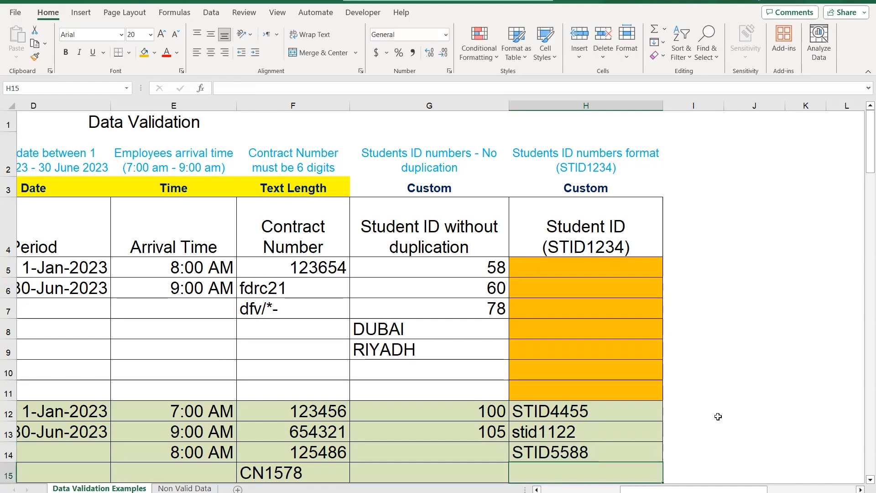
# Try to enter a student ID with the wrong prefix STD in cell H15, and discard the entry
pyautogui.write('STD')
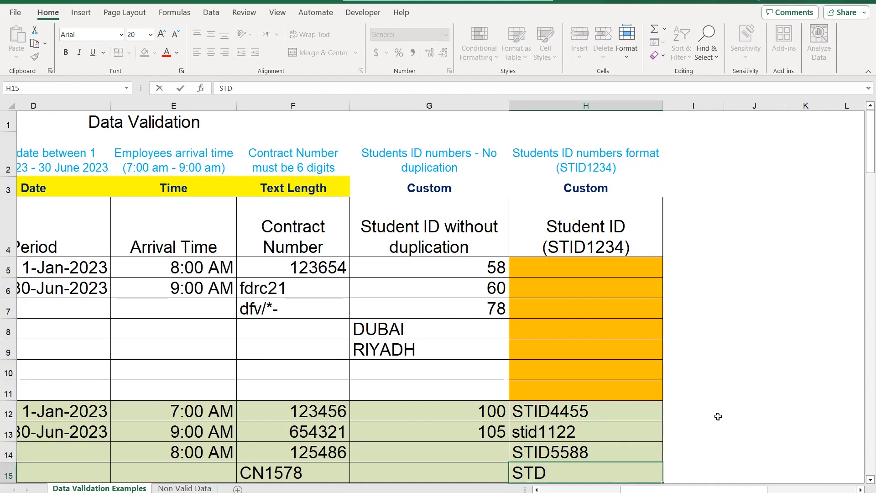
pyautogui.write('4577')
pyautogui.press('Return')
pyautogui.press('Escape')
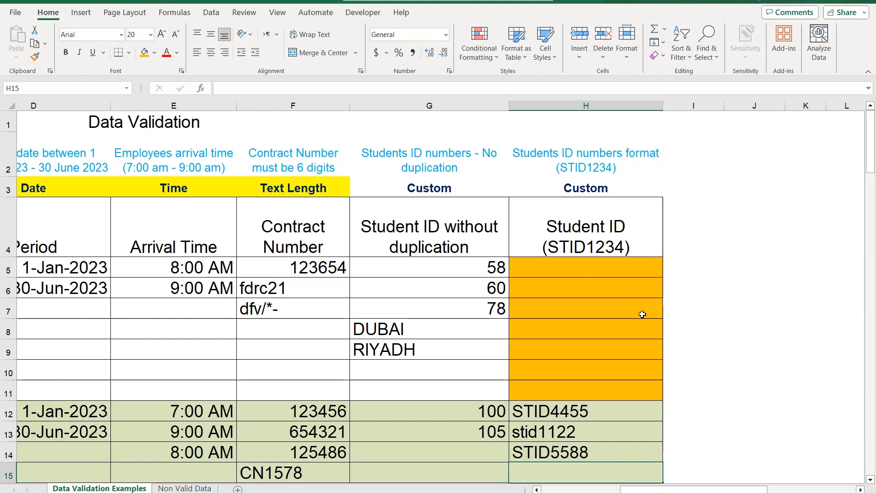
# Fill the AND cell H17 in the function list below the table with yellow, and select the LEFT cell H18
pyautogui.scroll(-1, 641, 315)
pyautogui.scroll(-3, 642, 314)
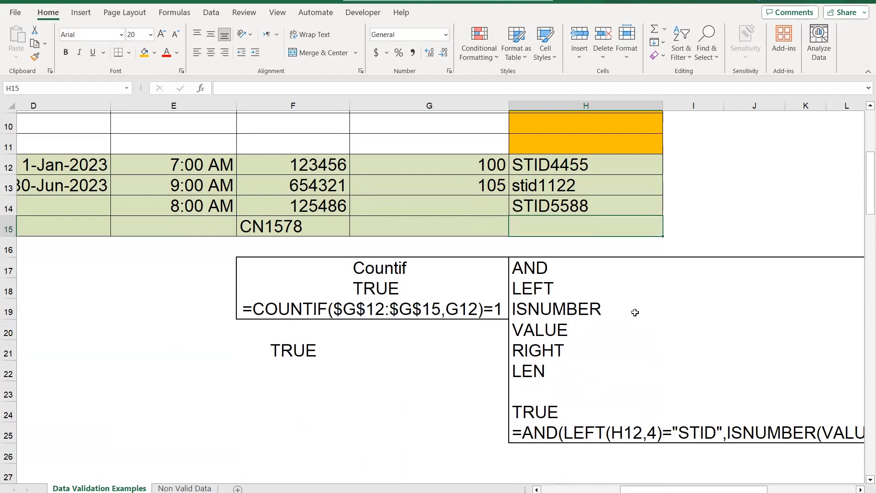
pyautogui.click(860, 489)
pyautogui.click(861, 490)
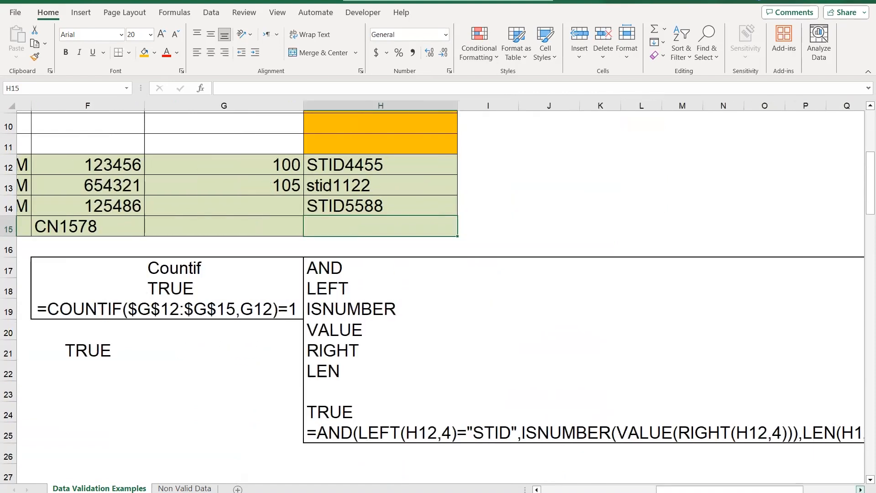
pyautogui.click(860, 490)
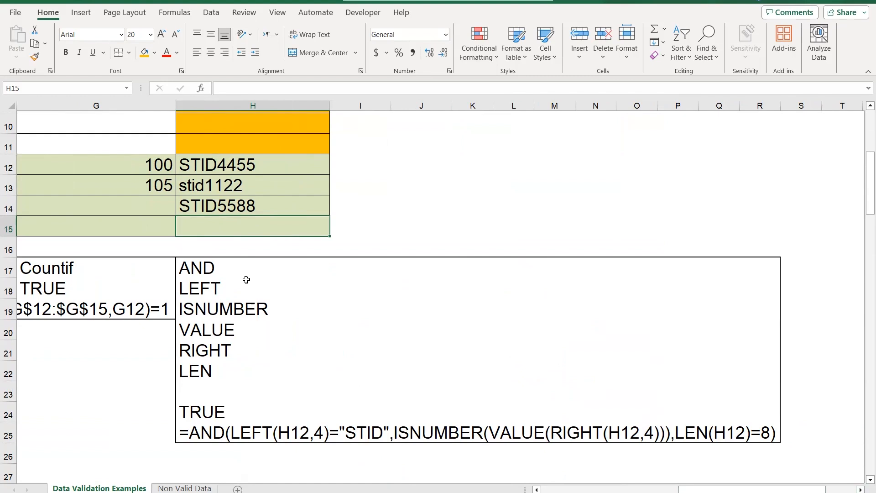
pyautogui.click(208, 269)
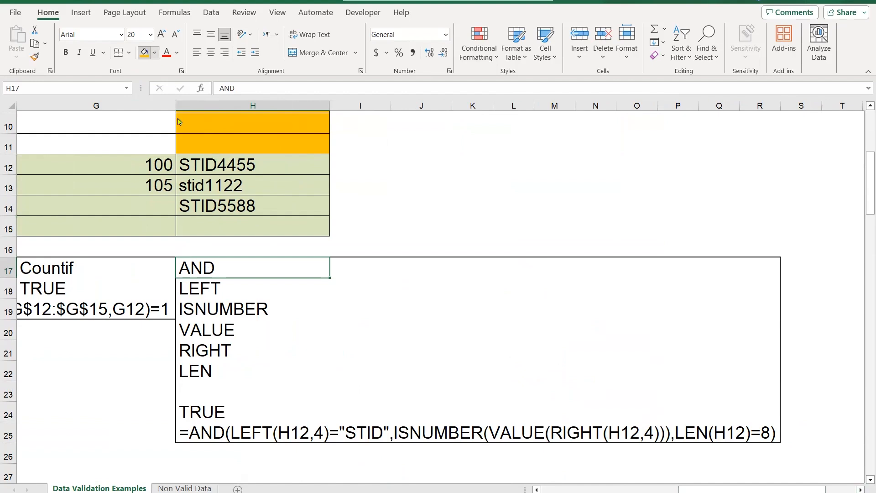
pyautogui.click(154, 53)
pyautogui.click(170, 159)
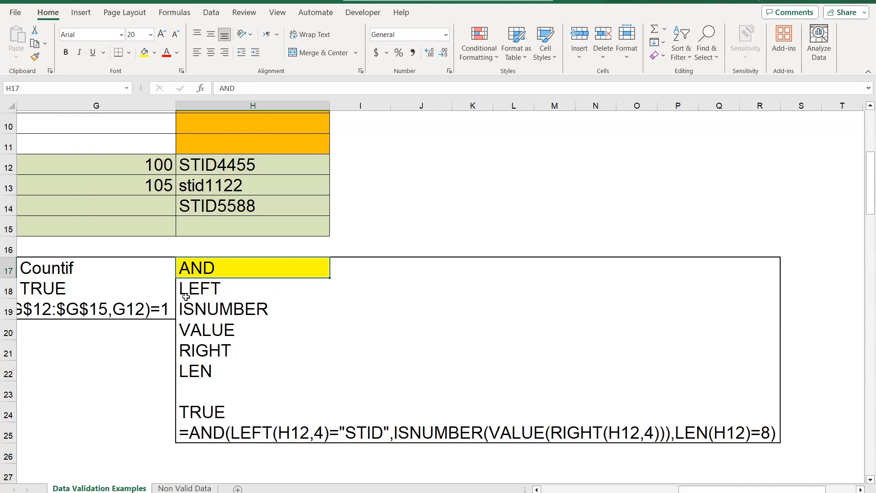
pyautogui.click(218, 290)
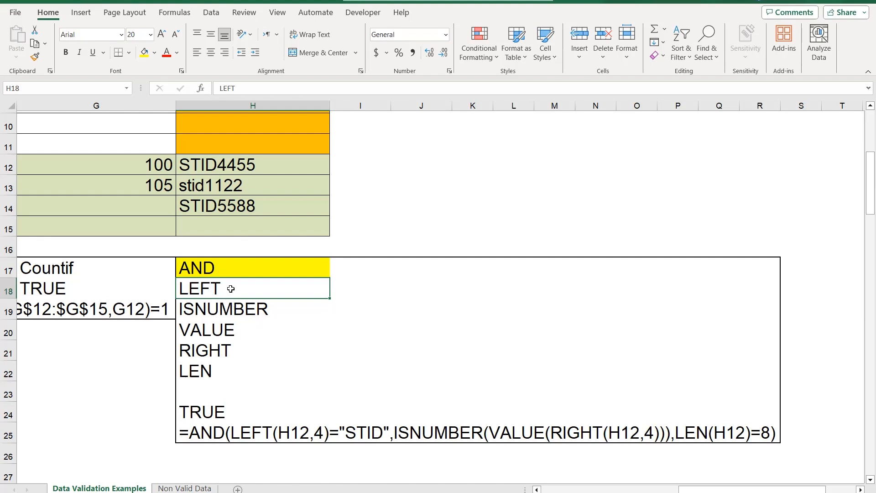
# Fill the LEFT, ISNUMBER, VALUE, RIGHT and LEN cells H18:H22 in the function list with yellow
pyautogui.click(145, 52)
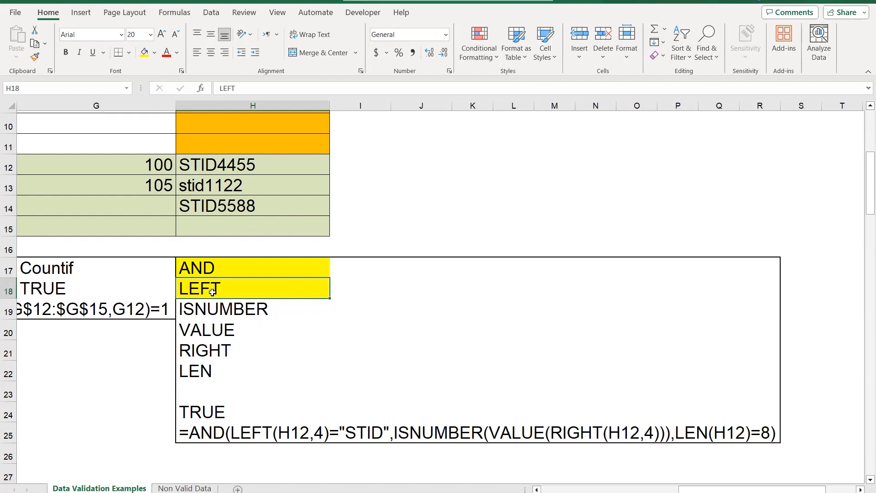
pyautogui.click(255, 349)
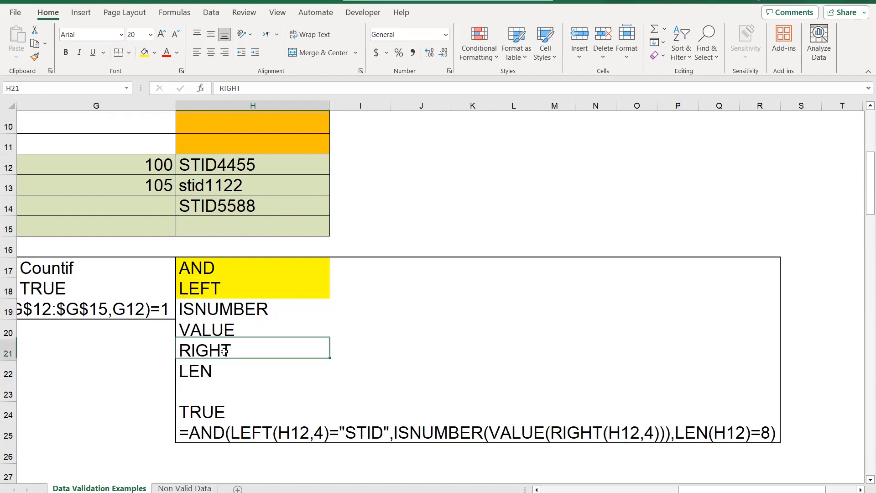
pyautogui.click(145, 52)
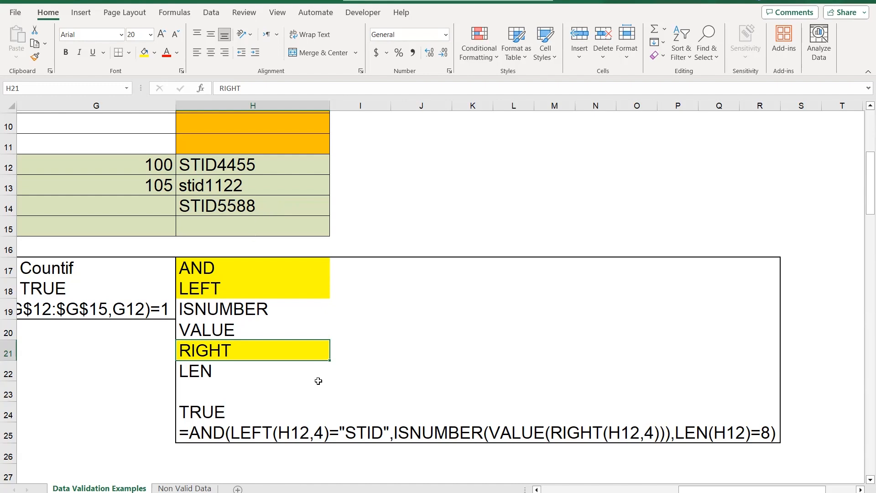
pyautogui.click(611, 458)
pyautogui.click(226, 331)
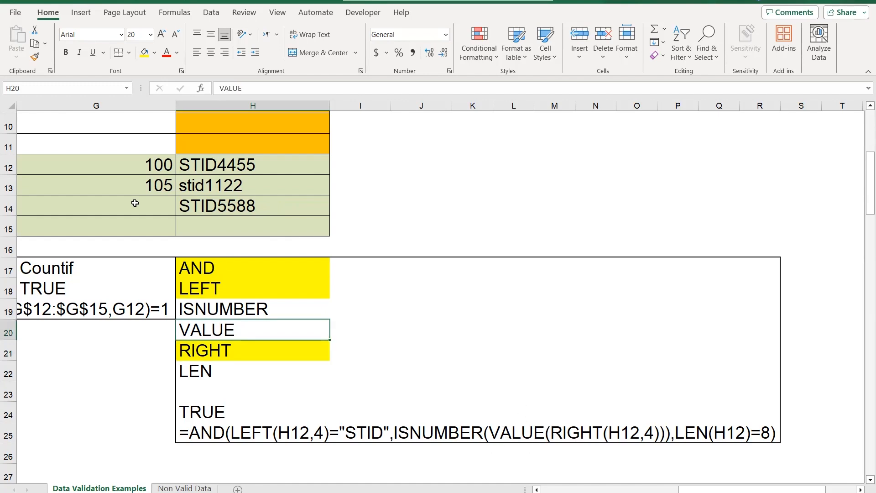
pyautogui.click(145, 53)
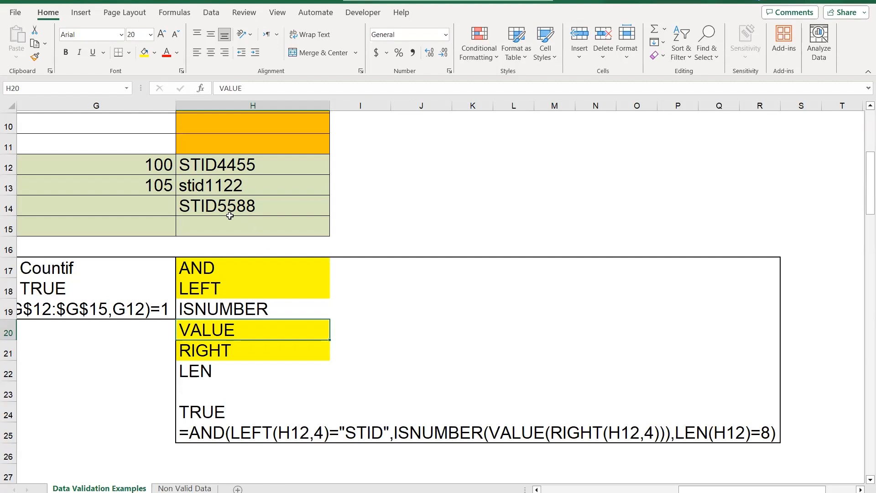
pyautogui.click(282, 311)
pyautogui.click(144, 52)
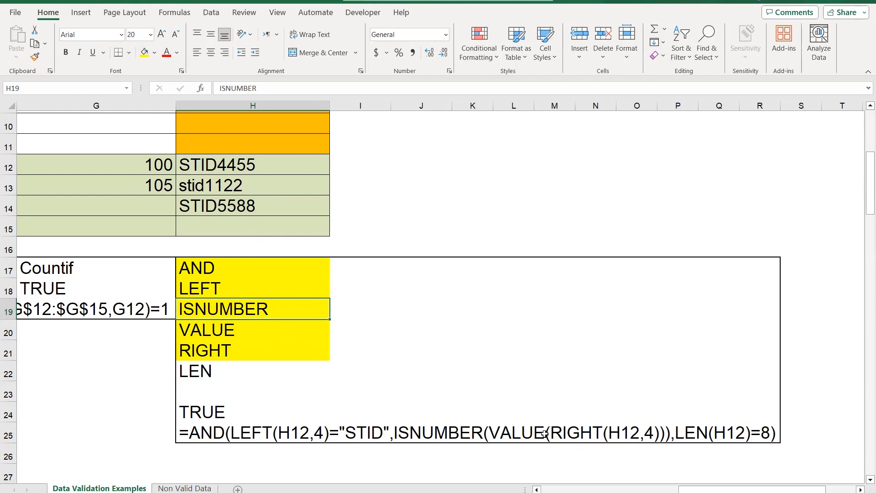
pyautogui.moveTo(399, 404); pyautogui.dragTo(442, 421)
pyautogui.click(455, 392)
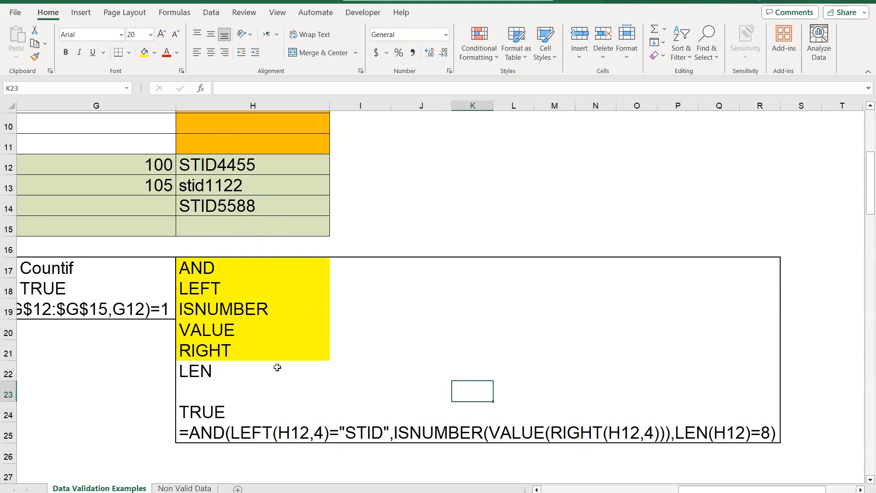
pyautogui.click(227, 373)
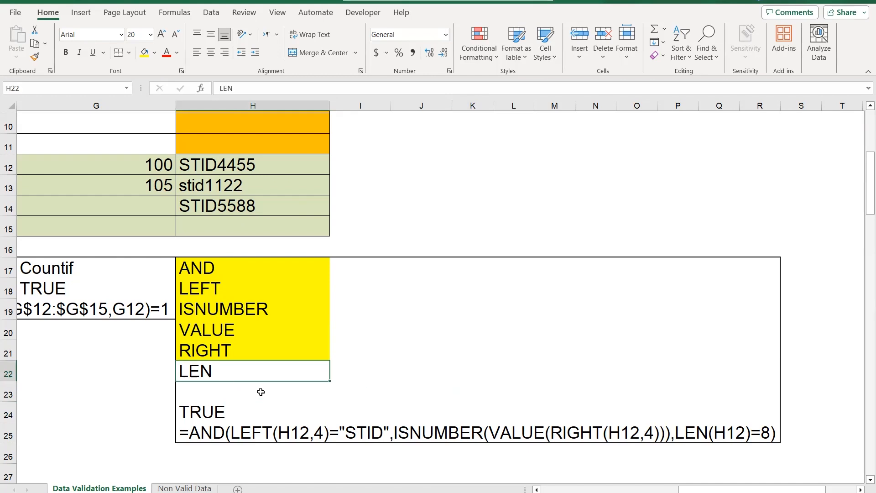
pyautogui.click(144, 52)
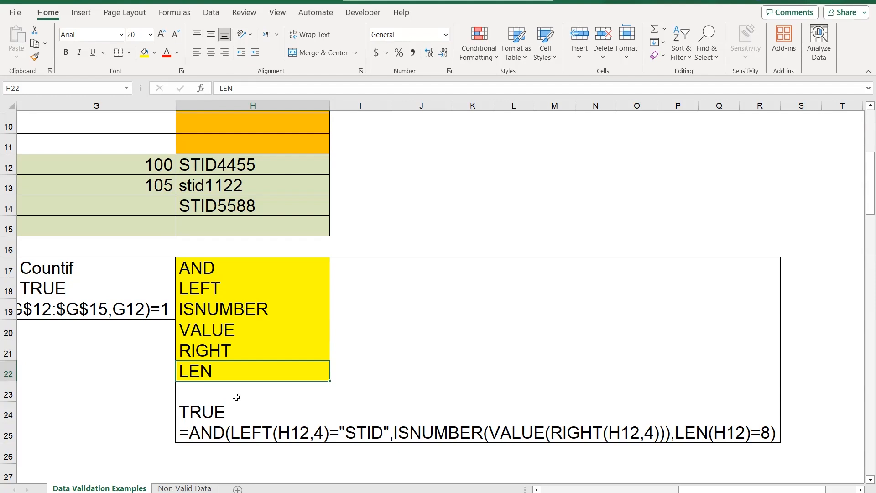
# In the AND formula in cell H24, change the cell reference inside LEFT to H5
pyautogui.click(198, 437)
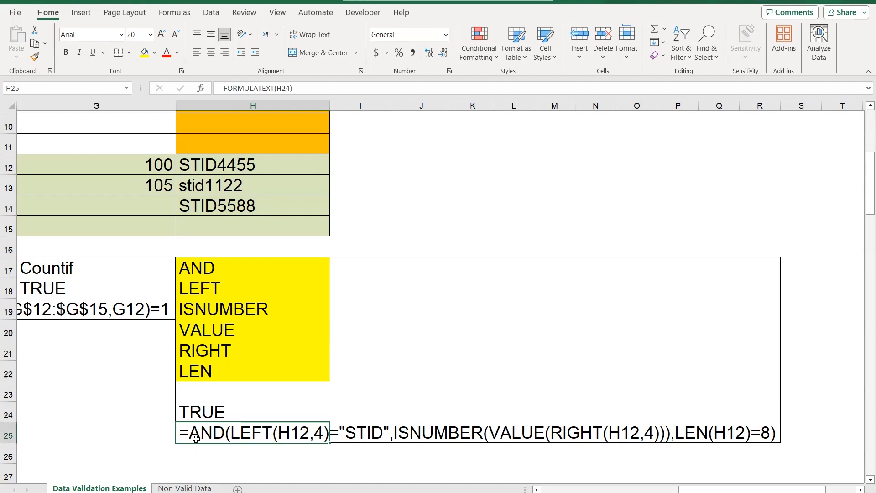
pyautogui.click(214, 412)
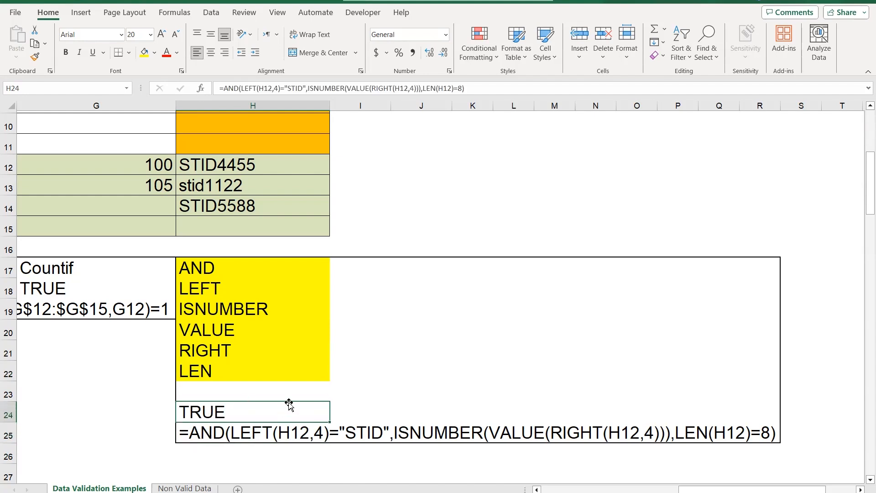
pyautogui.doubleClick(265, 411)
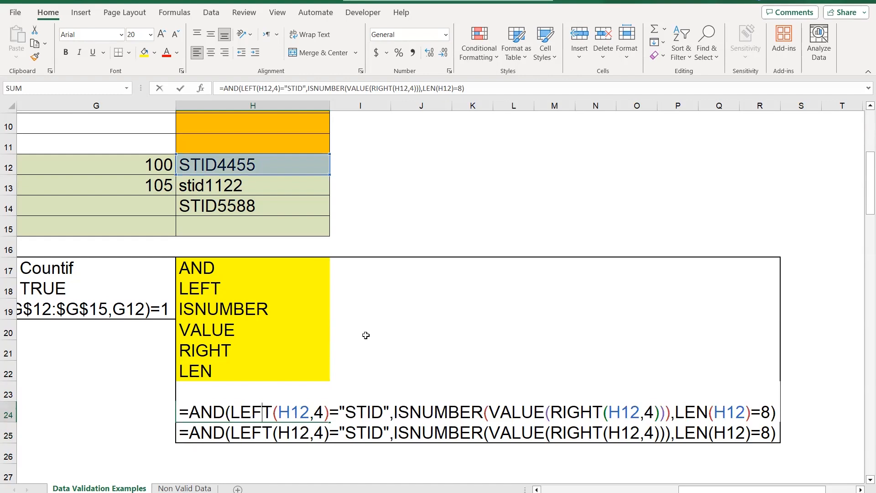
pyautogui.scroll(1, 356, 327)
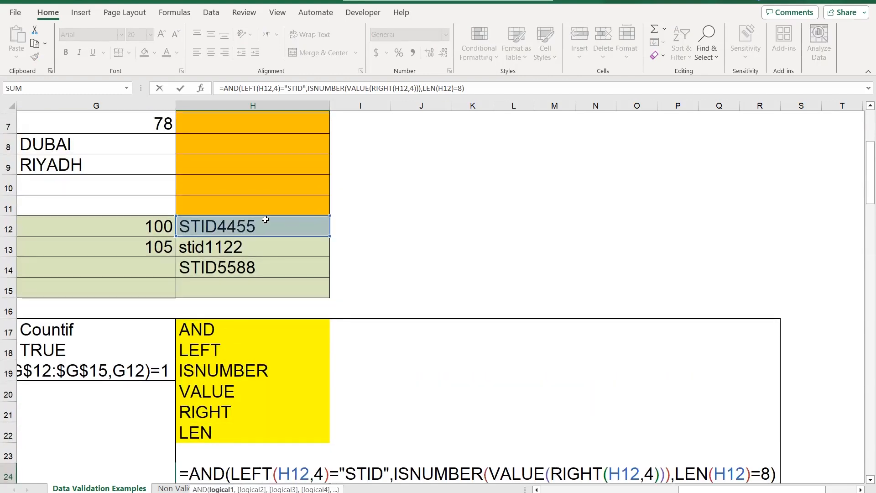
pyautogui.scroll(1, 283, 273)
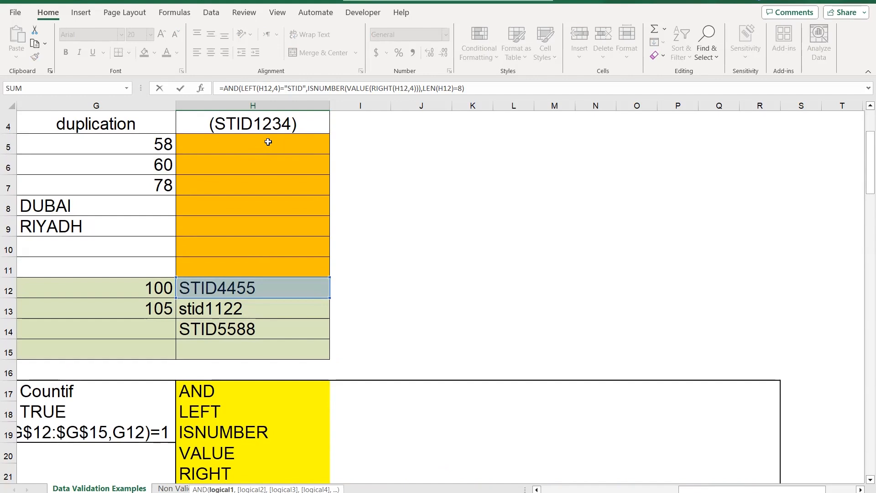
pyautogui.hotkey('ctrl', 'Return')
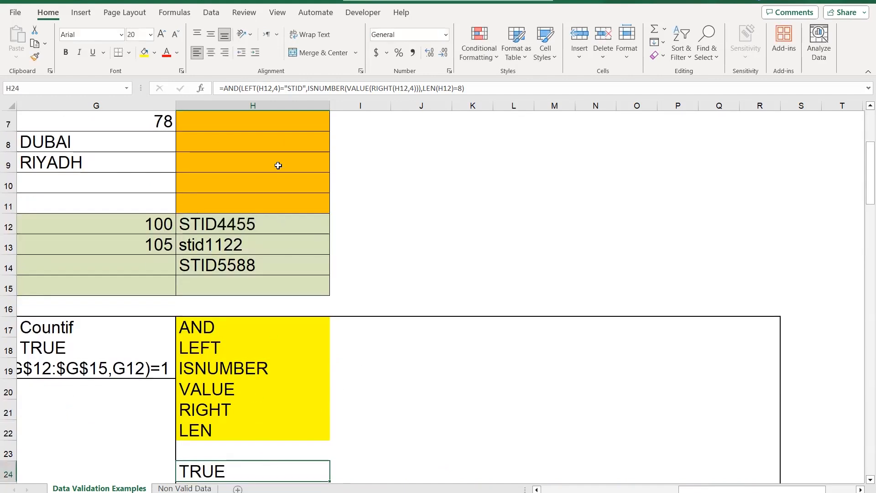
pyautogui.doubleClick(254, 466)
pyautogui.moveTo(291, 467); pyautogui.dragTo(306, 468)
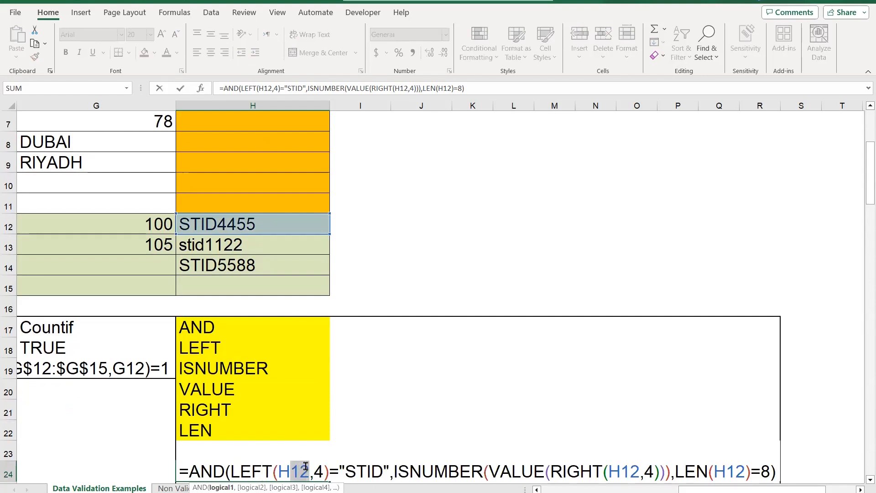
pyautogui.write('5')
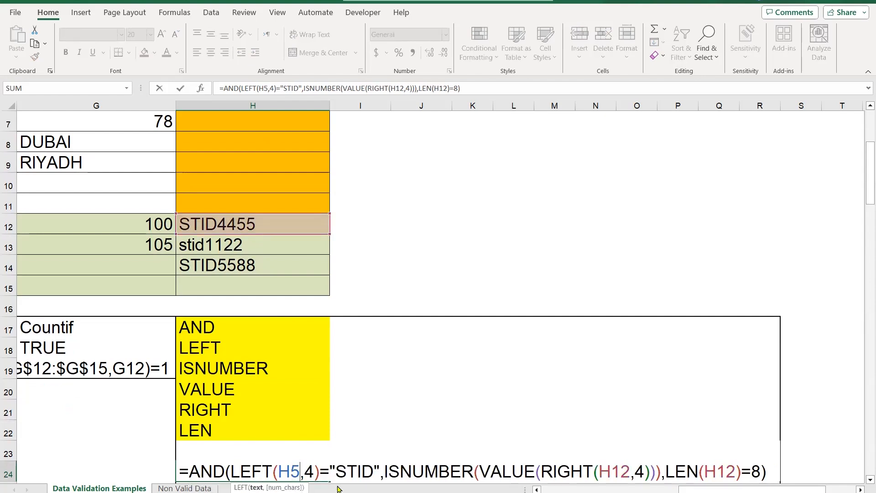
# Replace the H12 references inside the RIGHT and LEN functions of the H24 formula with 5, and accept the formula
pyautogui.click(602, 482)
pyautogui.hotkey('shift', 'Right')
pyautogui.hotkey('shift', 'Right')
pyautogui.hotkey('shift', 'Right')
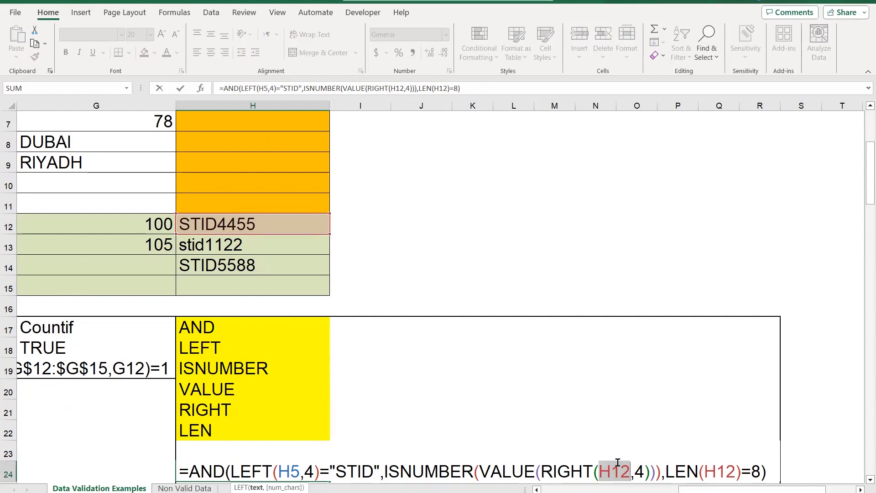
pyautogui.write('5')
pyautogui.press('Right')
pyautogui.press('Right')
pyautogui.press('Right')
pyautogui.press('Right')
pyautogui.press('Right')
pyautogui.press('Right')
pyautogui.press('Right')
pyautogui.press('Right')
pyautogui.press('Right')
pyautogui.press('Right')
pyautogui.hotkey('shift', 'Right')
pyautogui.hotkey('shift', 'Right')
pyautogui.hotkey('shift', 'Right')
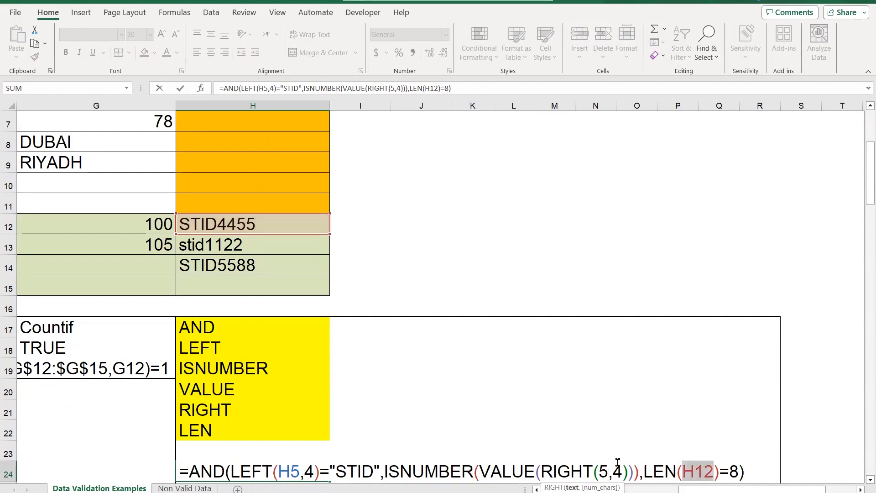
pyautogui.write('5')
pyautogui.click(465, 89)
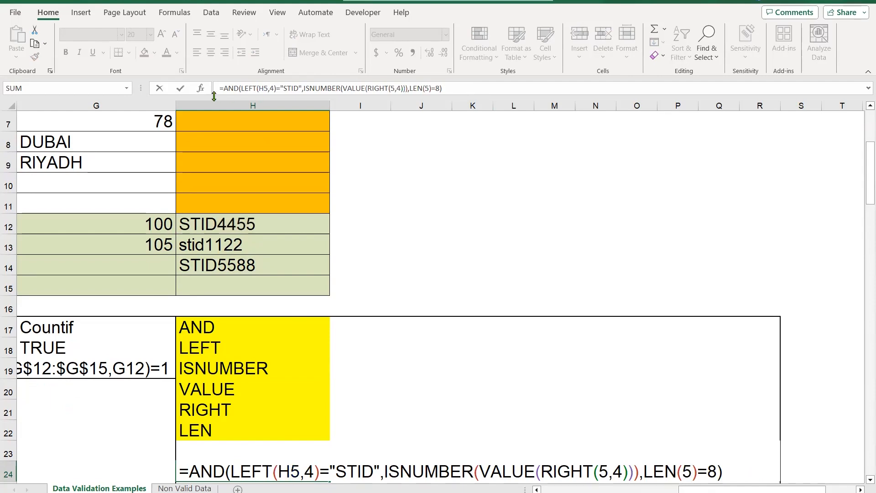
pyautogui.click(181, 91)
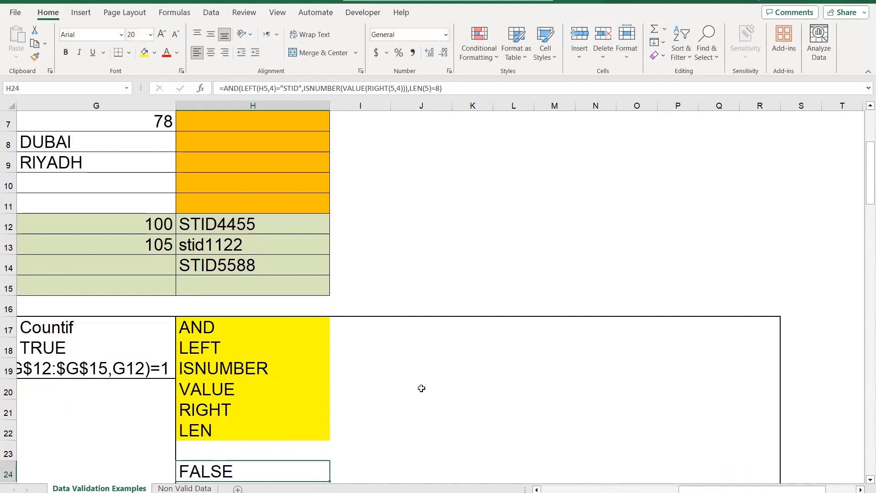
# Examine which cells the edited AND formula in H24 refers to in the Student ID (STID1234) column
pyautogui.scroll(1, 415, 384)
pyautogui.scroll(-2, 385, 389)
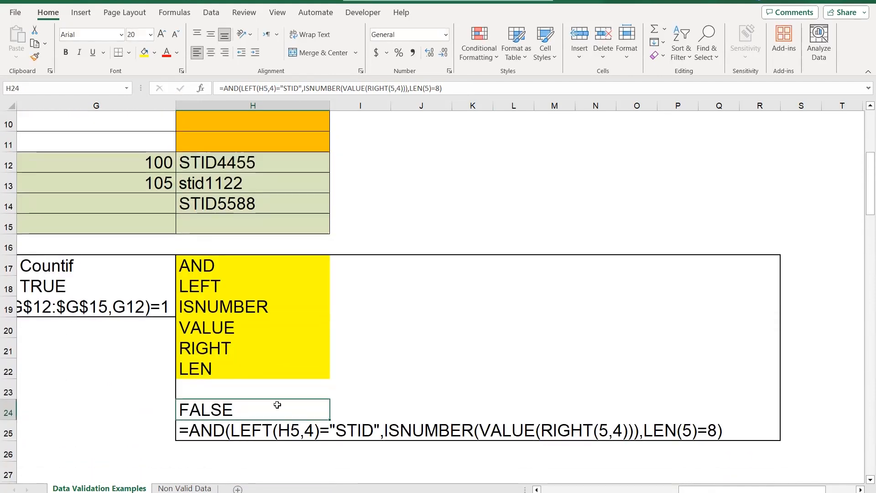
pyautogui.doubleClick(267, 403)
pyautogui.scroll(-4, 349, 297)
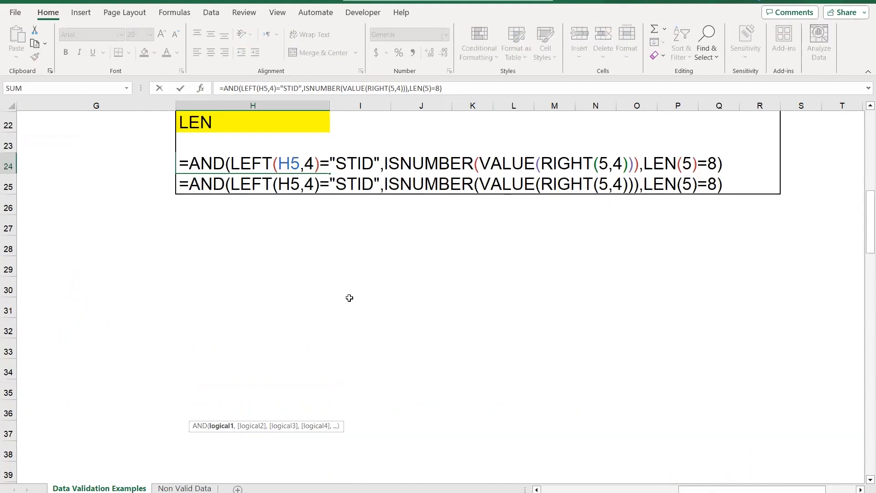
pyautogui.scroll(7, 323, 296)
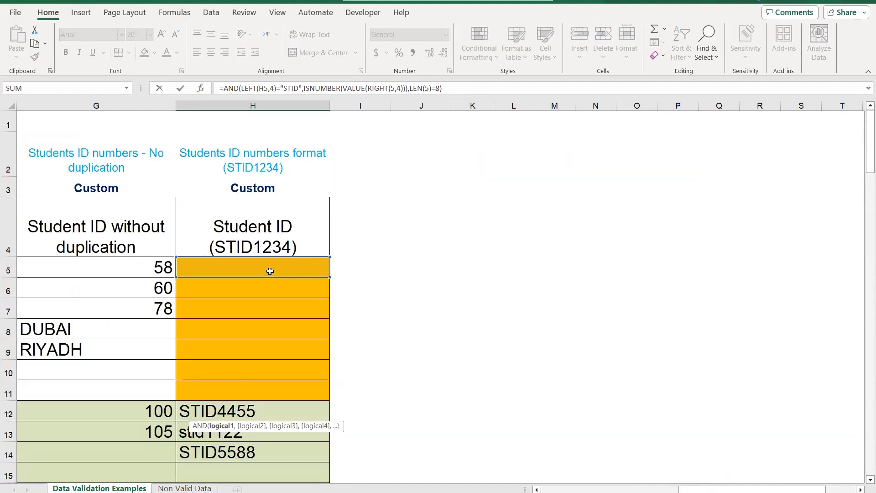
pyautogui.press('Escape')
pyautogui.scroll(1, 392, 378)
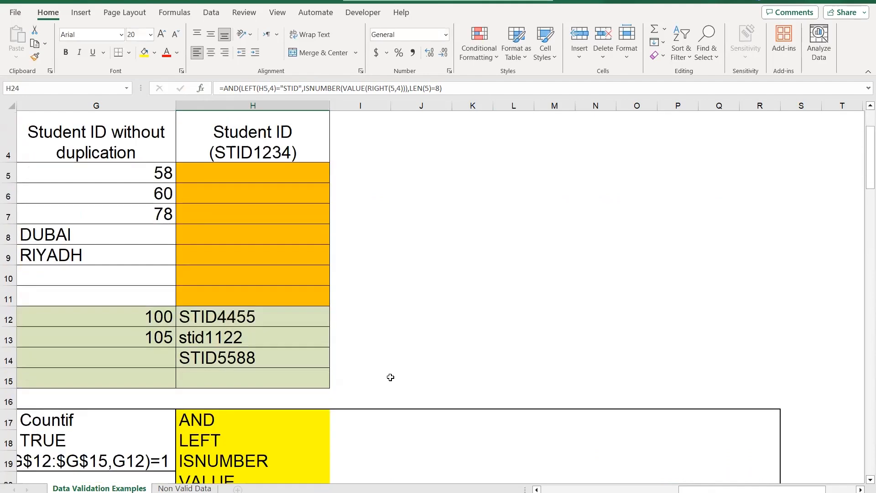
pyautogui.scroll(-2, 391, 381)
pyautogui.press('Down')
# Copy the full text of the AND formula in cell H24 and leave the cell unchanged
pyautogui.click(234, 405)
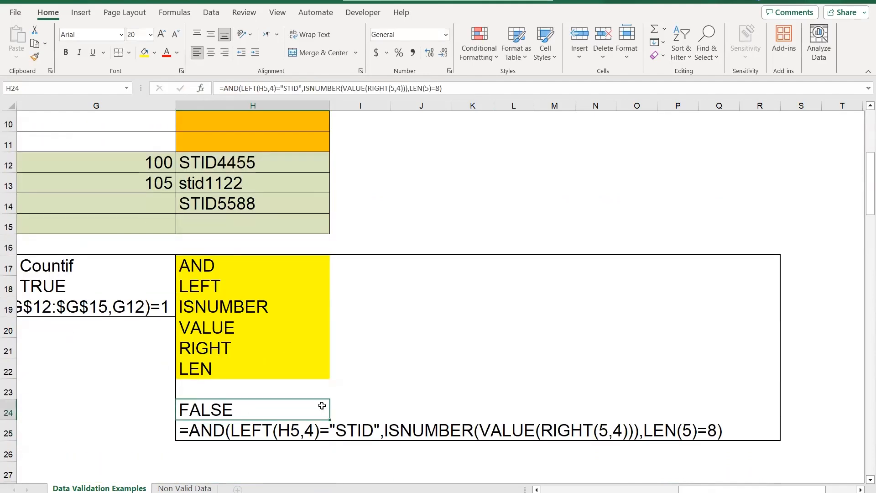
pyautogui.moveTo(445, 88); pyautogui.dragTo(235, 89)
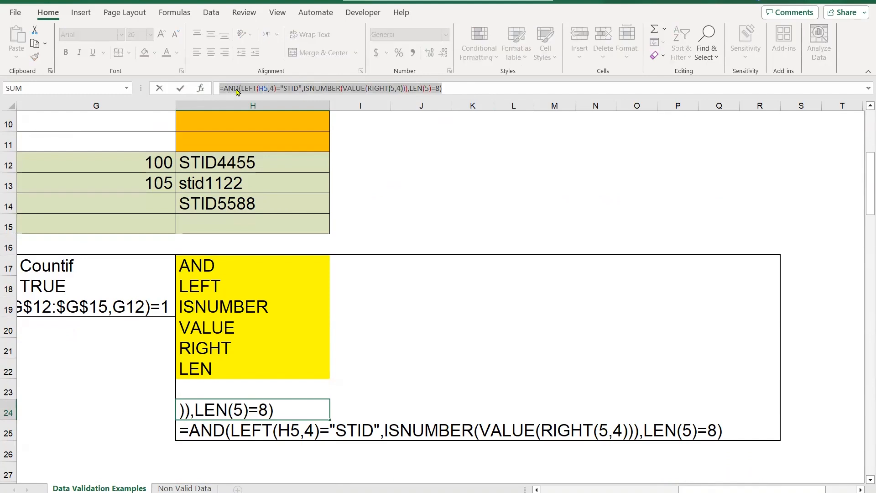
pyautogui.rightClick(235, 90)
pyautogui.click(272, 114)
pyautogui.press('Escape')
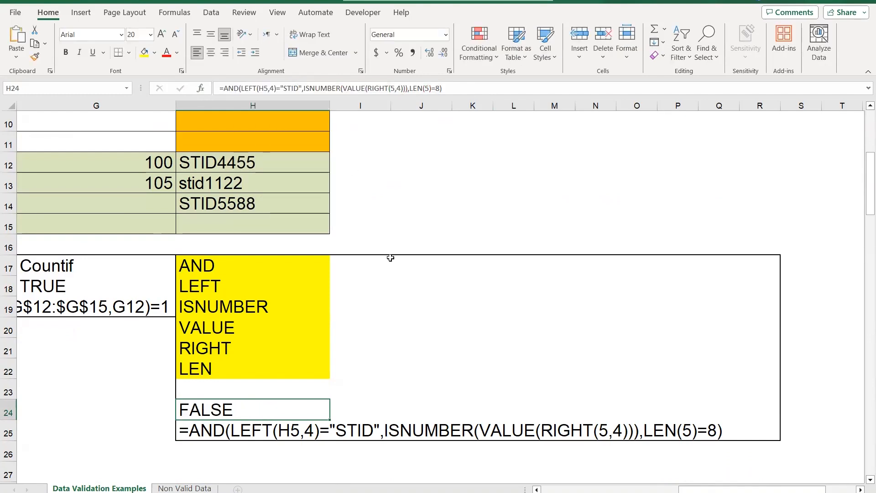
# Apply Custom data validation to cells H5:H11, using the copied AND formula as the rule
pyautogui.scroll(3, 391, 254)
pyautogui.moveTo(279, 213); pyautogui.dragTo(274, 327)
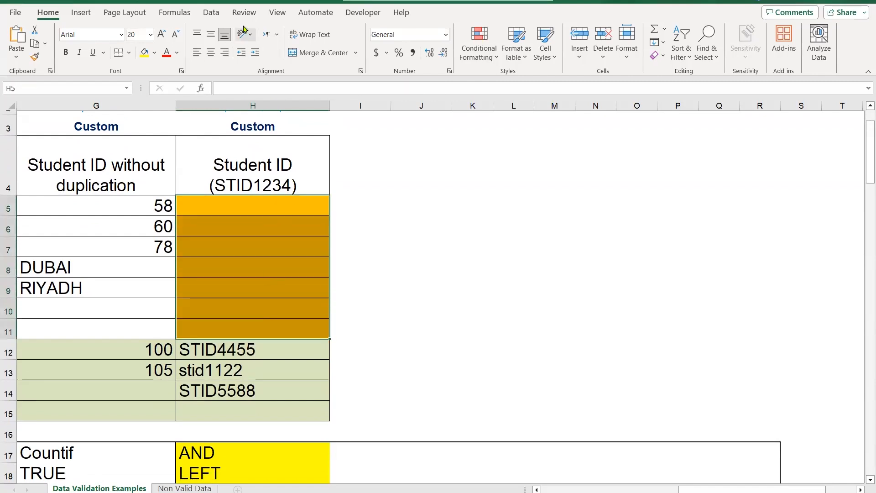
pyautogui.click(212, 13)
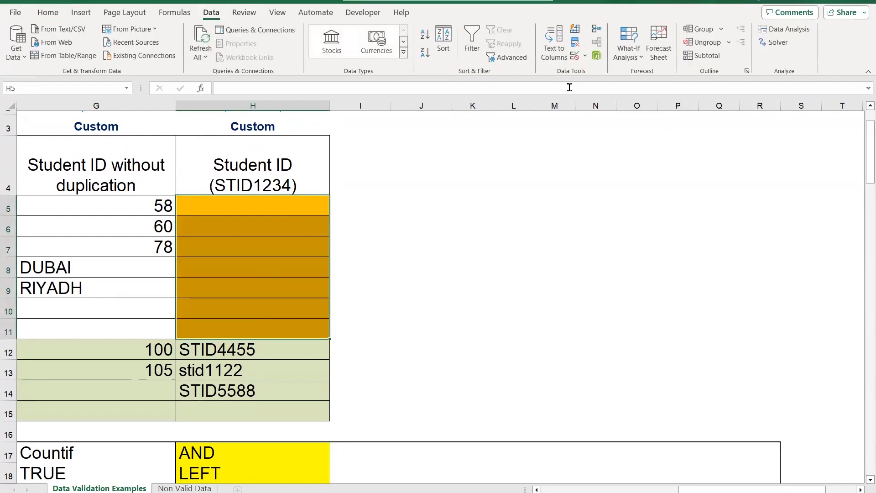
pyautogui.click(574, 55)
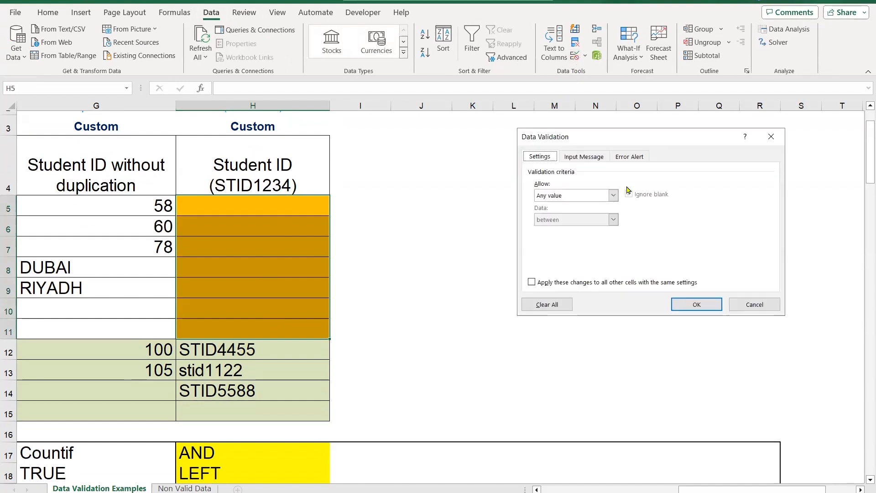
pyautogui.click(613, 196)
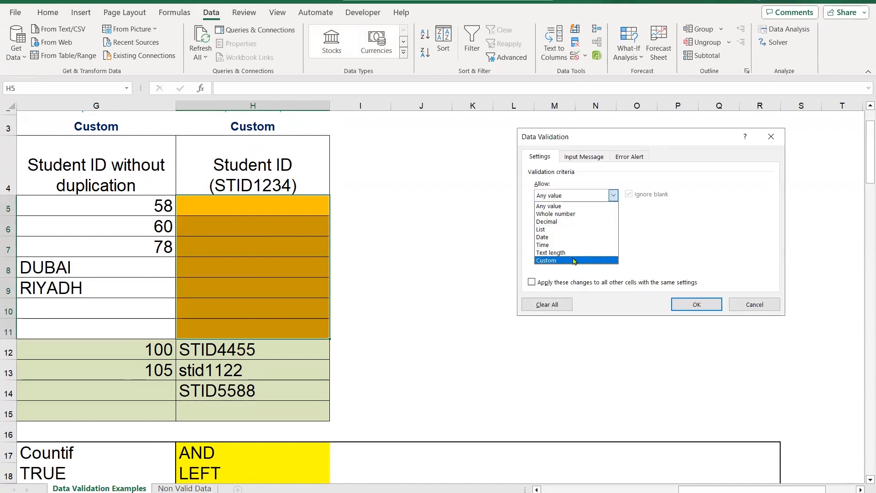
pyautogui.click(574, 261)
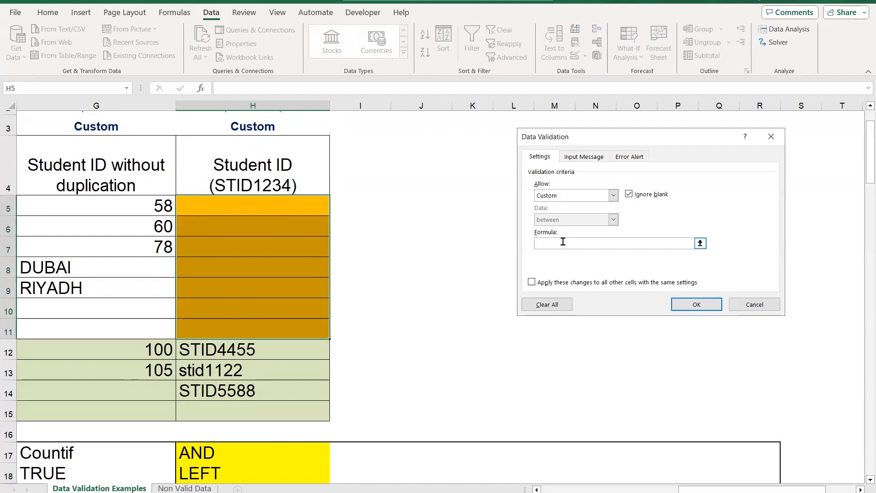
pyautogui.hotkey('ctrl', 'v')
pyautogui.click(691, 308)
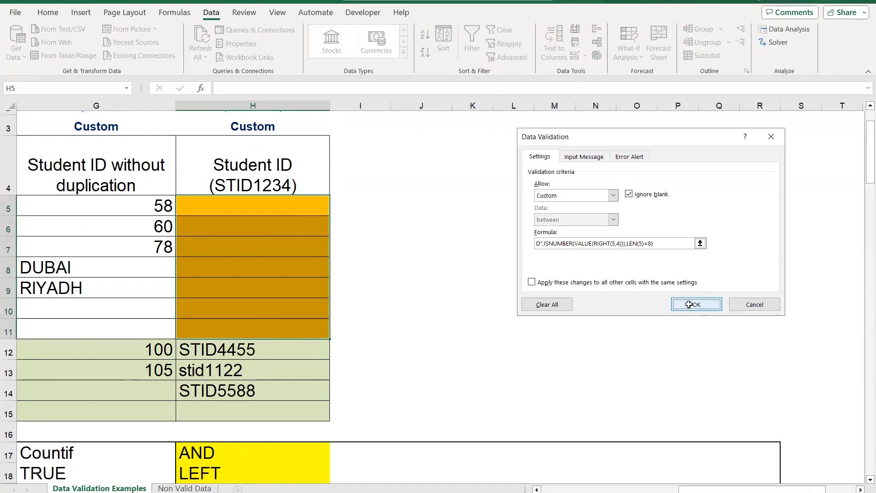
# Test the validation rule by trying to enter the sample ID STID1234 in cell H5, and discard the entry
pyautogui.click(297, 201)
pyautogui.write('S')
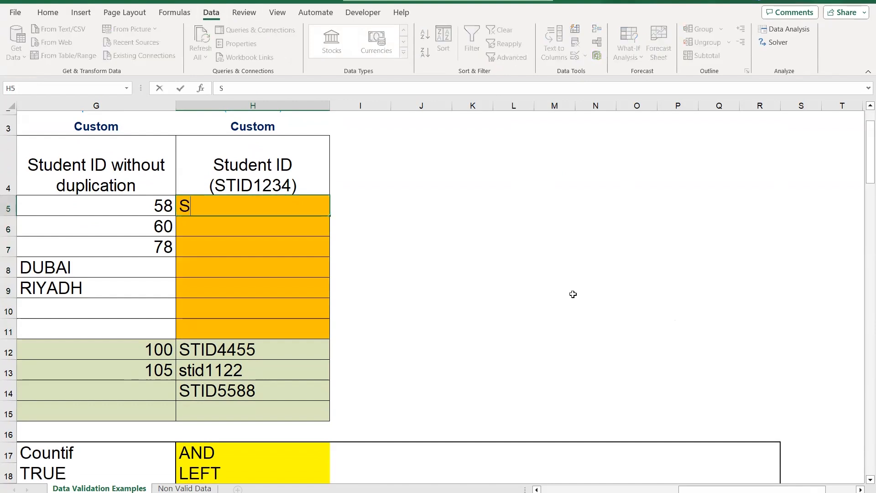
pyautogui.write('TID1234')
pyautogui.press('Return')
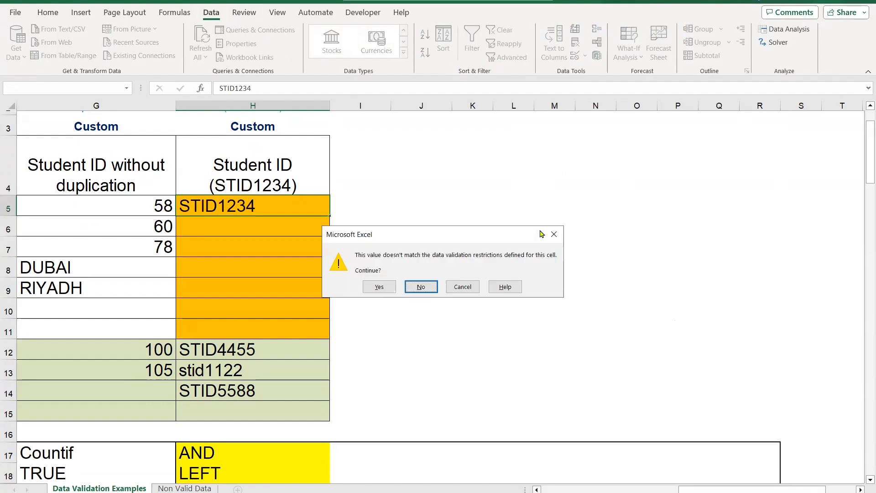
pyautogui.click(410, 286)
pyautogui.press('Escape')
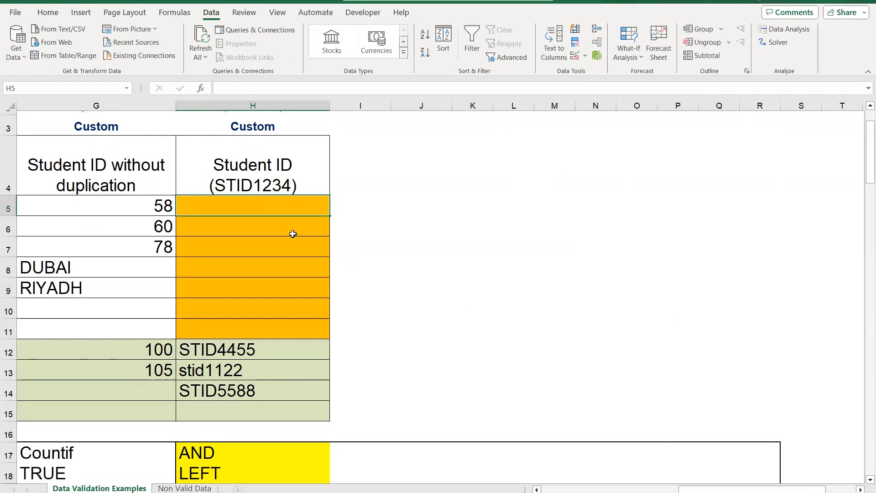
# Correct the AND formula in H24 so that both the RIGHT and LEN functions refer to H5
pyautogui.click(292, 232)
pyautogui.scroll(1, 475, 446)
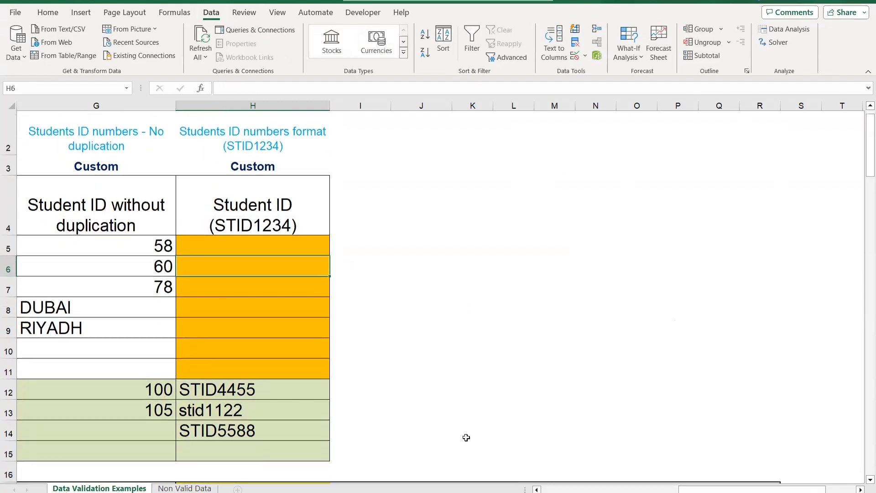
pyautogui.scroll(-2, 465, 438)
pyautogui.scroll(-5, 463, 431)
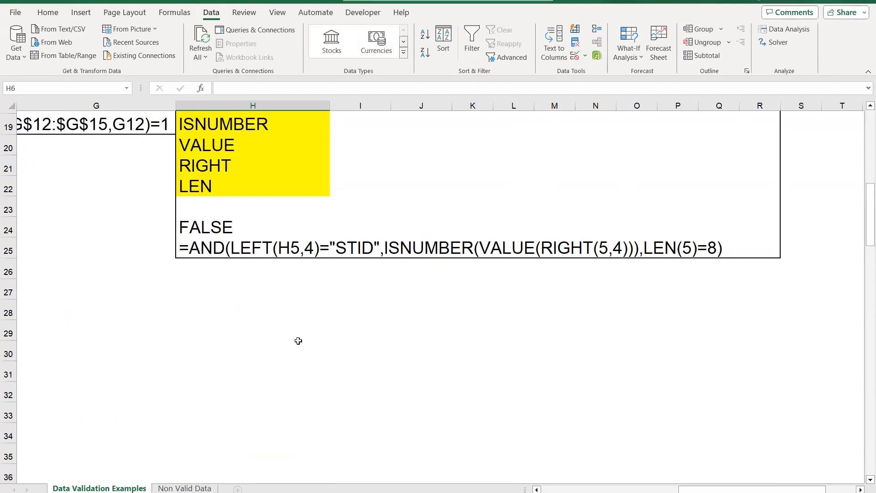
pyautogui.scroll(1, 302, 317)
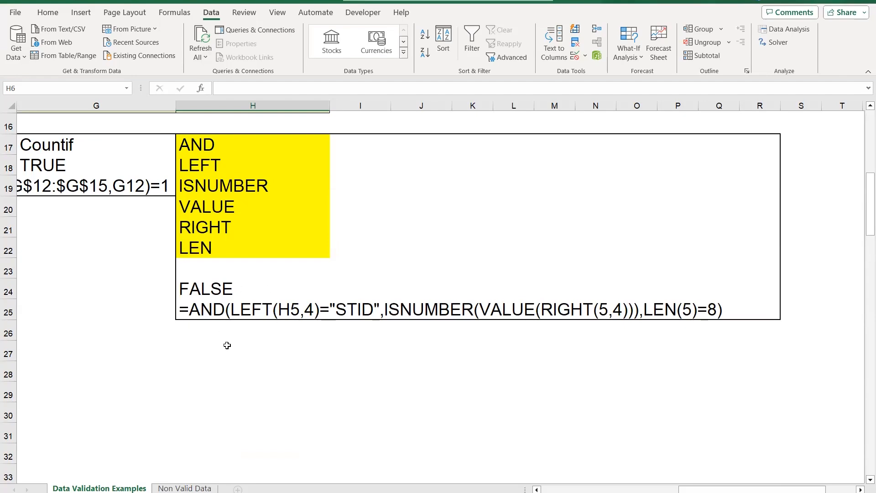
pyautogui.scroll(5, 237, 337)
pyautogui.scroll(-2, 214, 388)
pyautogui.scroll(-3, 212, 408)
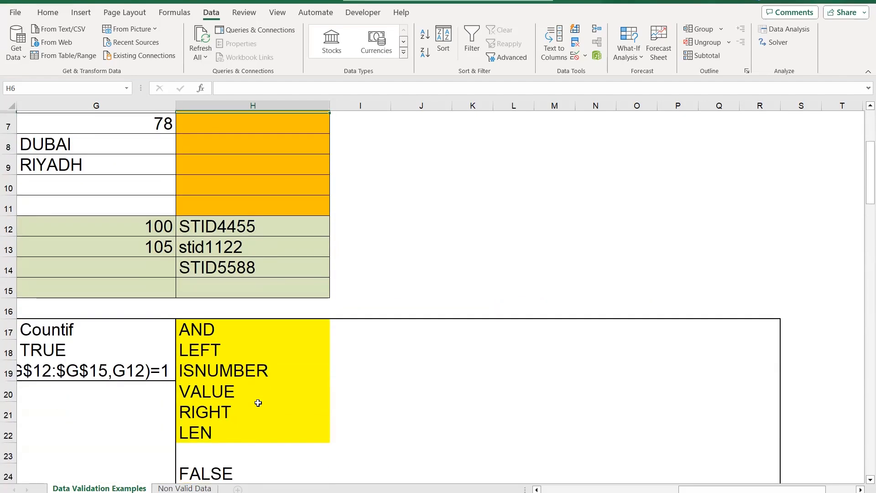
pyautogui.click(214, 351)
pyautogui.click(395, 88)
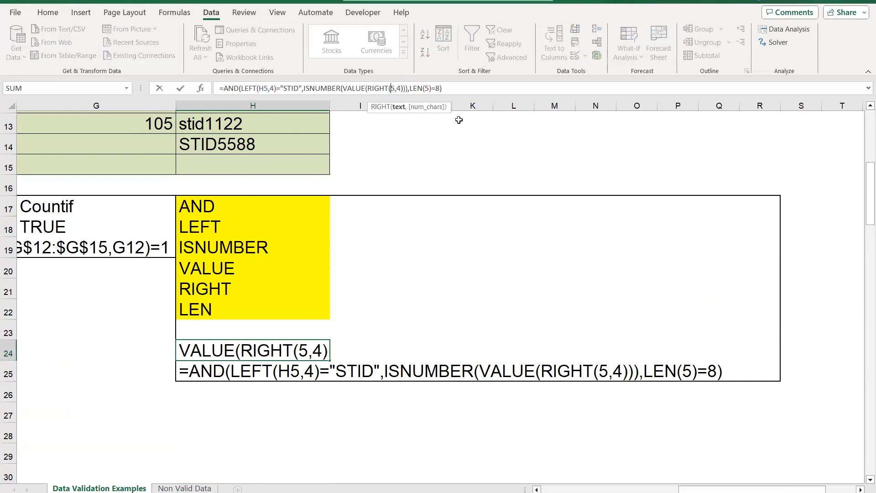
pyautogui.write('H')
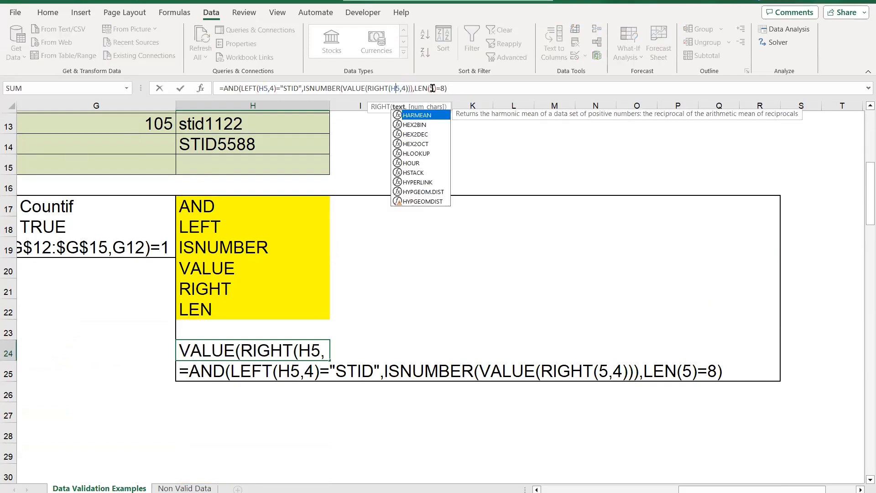
pyautogui.click(430, 87)
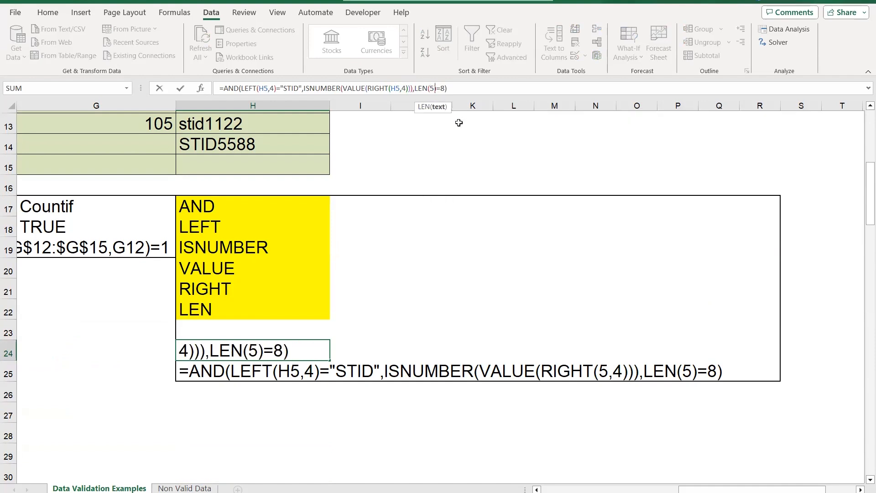
pyautogui.write('H')
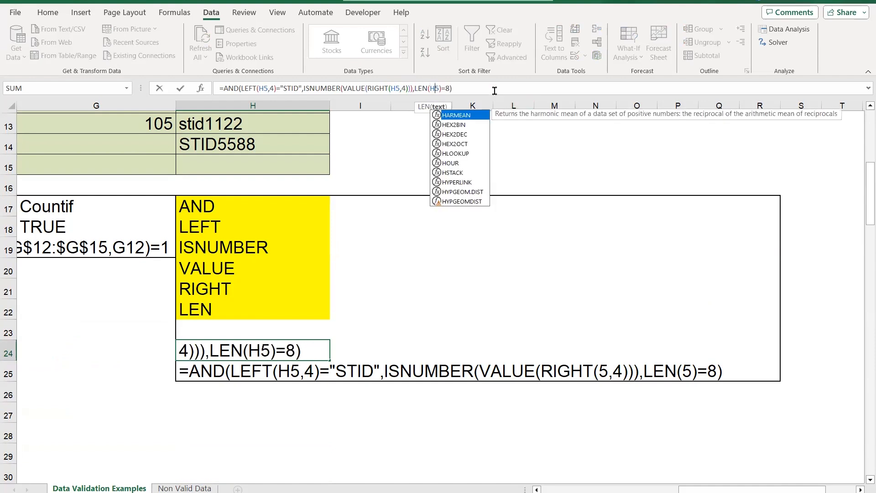
# Copy the full text of the corrected AND formula in H24 and accept the formula
pyautogui.click(491, 89)
pyautogui.moveTo(462, 88); pyautogui.dragTo(210, 87)
pyautogui.hotkey('ctrl', 'c')
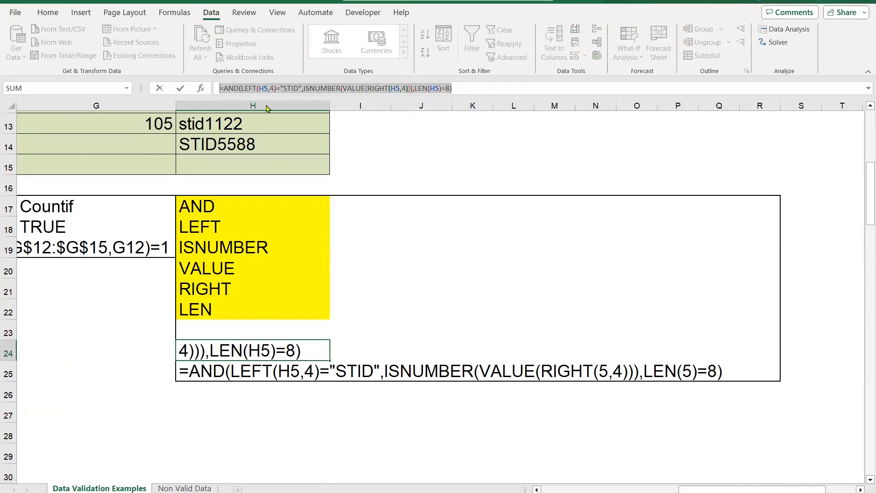
pyautogui.press('Return')
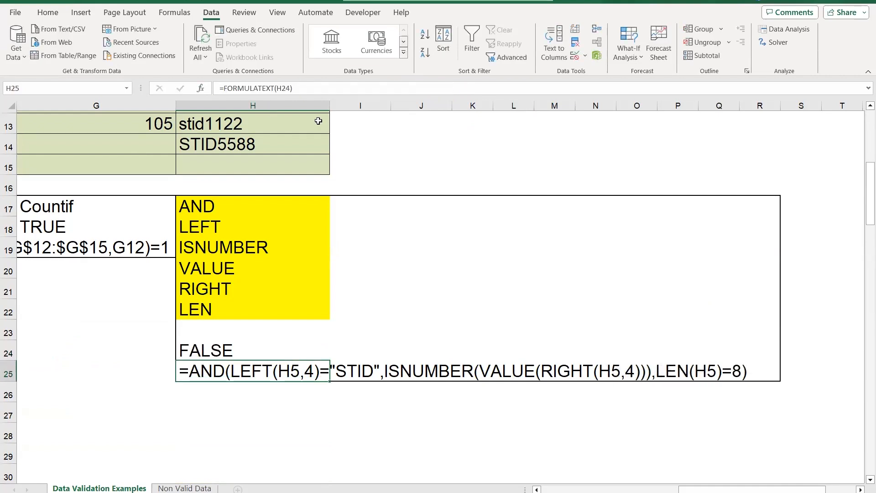
# Replace the Custom data validation formula of cells H5:H11 with the copied AND formula
pyautogui.scroll(4, 518, 294)
pyautogui.click(237, 206)
pyautogui.moveTo(238, 232); pyautogui.dragTo(303, 329)
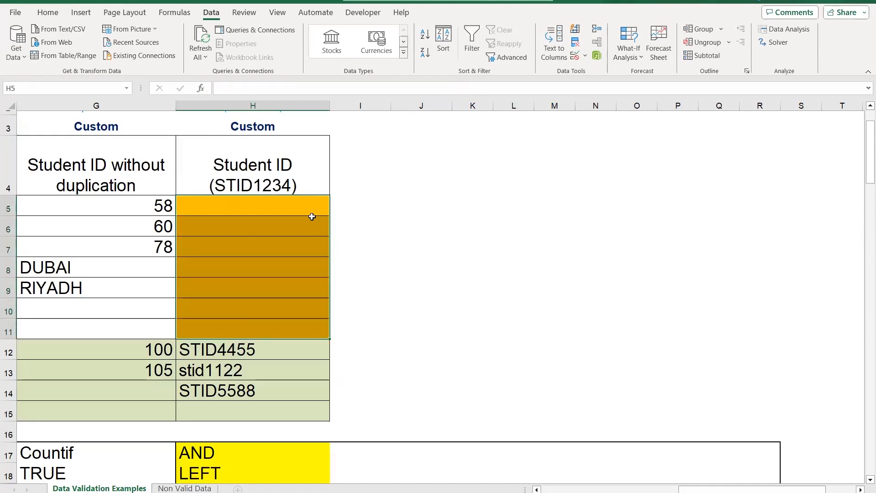
pyautogui.click(575, 57)
pyautogui.click(539, 241)
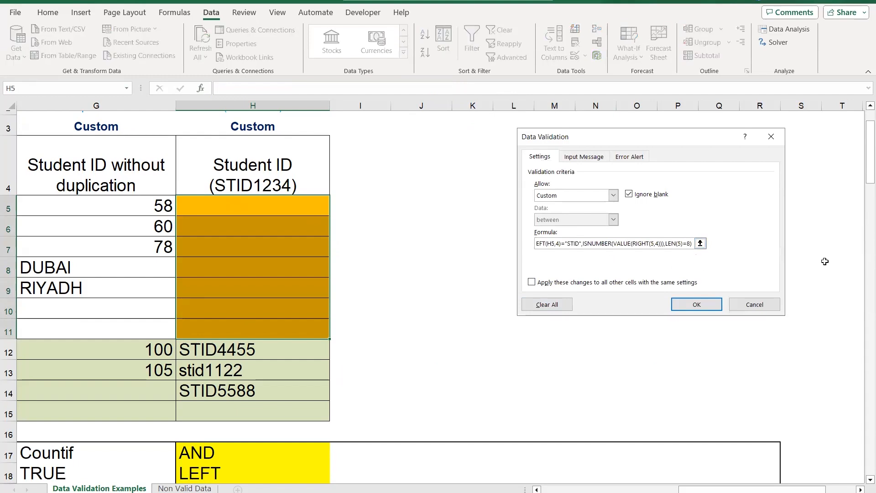
pyautogui.press('BackSpace')
pyautogui.press('BackSpace')
pyautogui.press('BackSpace')
pyautogui.press('BackSpace')
pyautogui.press('BackSpace')
pyautogui.press('BackSpace')
pyautogui.press('BackSpace')
pyautogui.press('BackSpace')
pyautogui.press('BackSpace')
pyautogui.press('BackSpace')
pyautogui.press('BackSpace')
pyautogui.press('BackSpace')
pyautogui.press('BackSpace')
pyautogui.press('BackSpace')
pyautogui.press('BackSpace')
pyautogui.press('BackSpace')
pyautogui.press('BackSpace')
pyautogui.press('BackSpace')
pyautogui.press('BackSpace')
pyautogui.press('BackSpace')
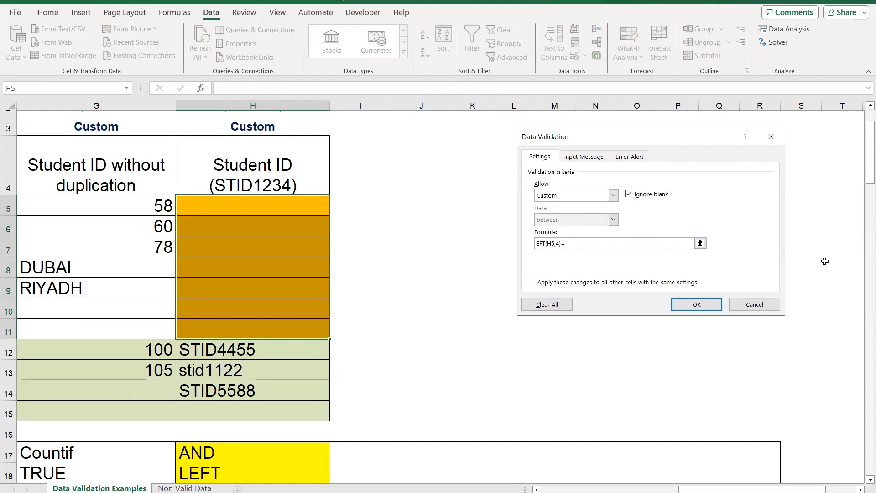
pyautogui.press('BackSpace')
pyautogui.press('BackSpace')
pyautogui.hotkey('ctrl', 'v')
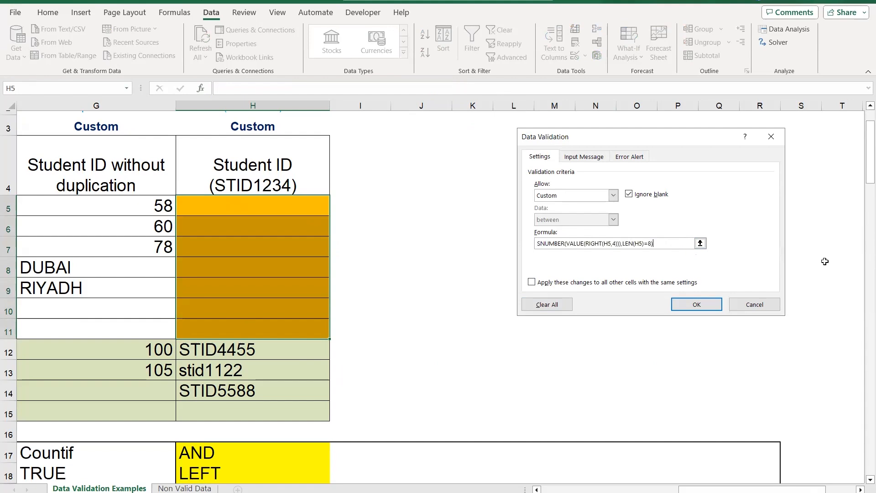
pyautogui.click(698, 304)
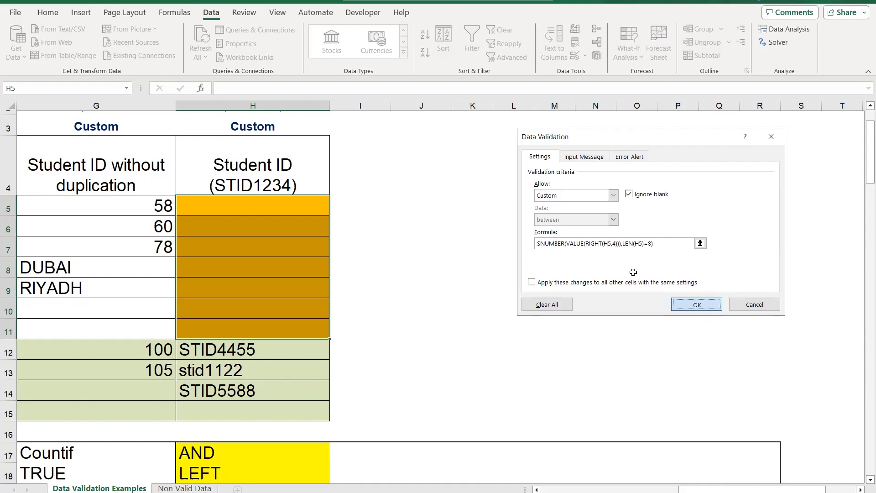
# Enter a student ID made of the prefix STID and four digits in cell H5
pyautogui.click(217, 208)
pyautogui.write('ST')
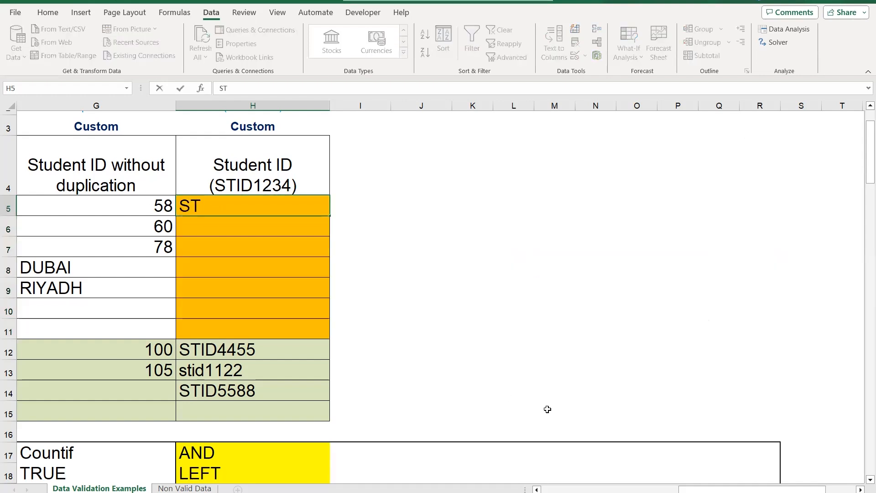
pyautogui.write('ID9876')
pyautogui.press('Return')
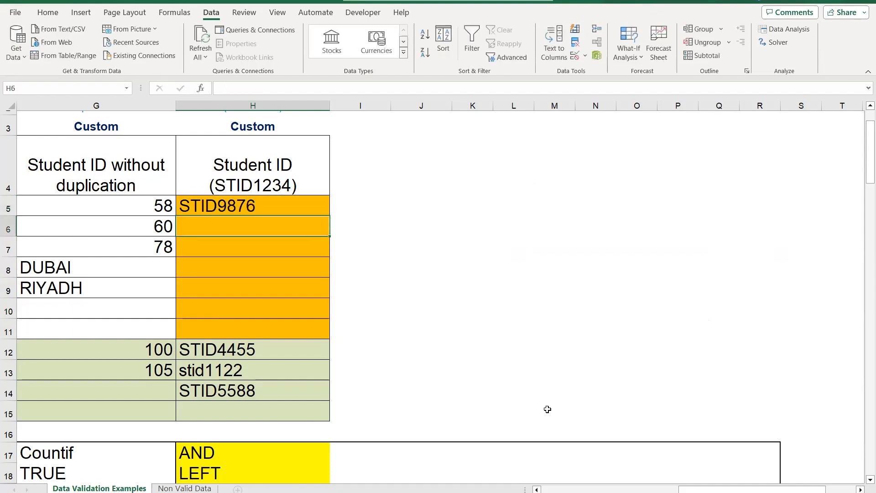
# Try to enter a student ID with the wrong prefix STIS and four digits in cell H6, and discard it
pyautogui.write('STIS')
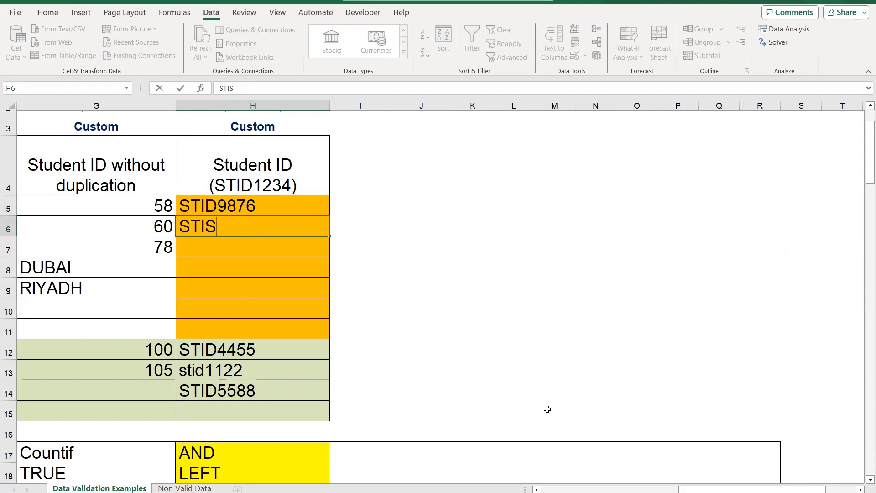
pyautogui.write('1122')
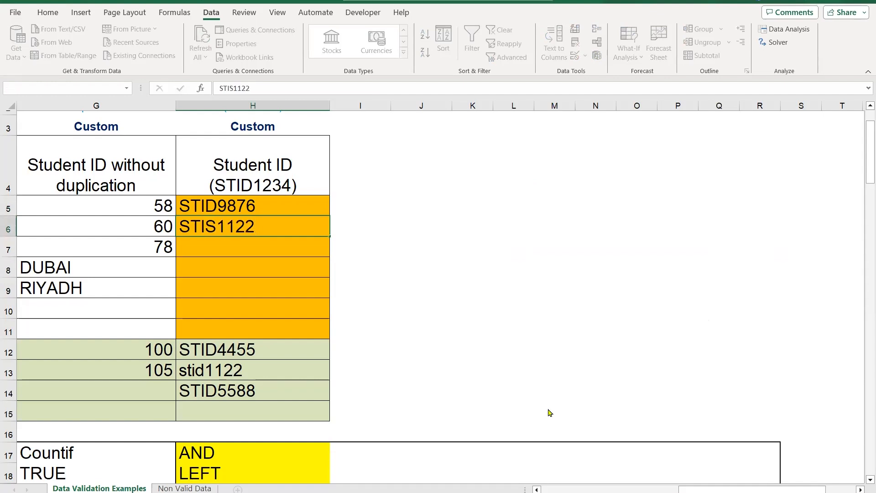
pyautogui.press('Return')
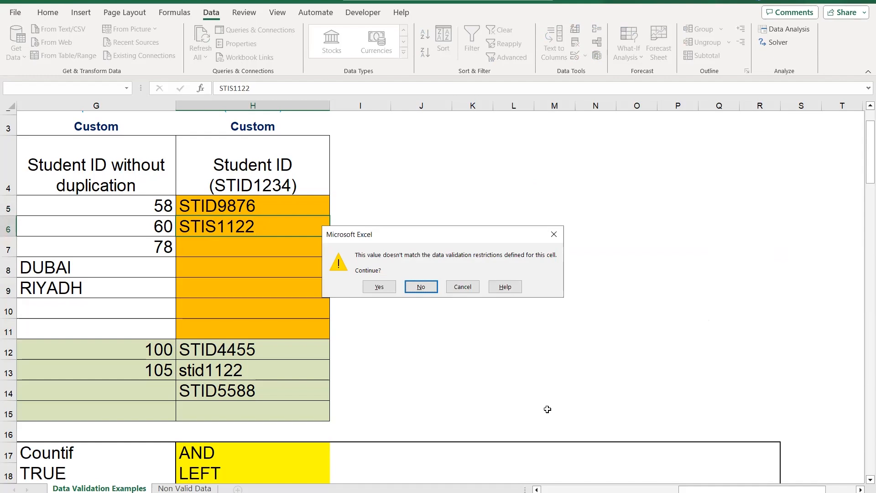
pyautogui.press('Escape')
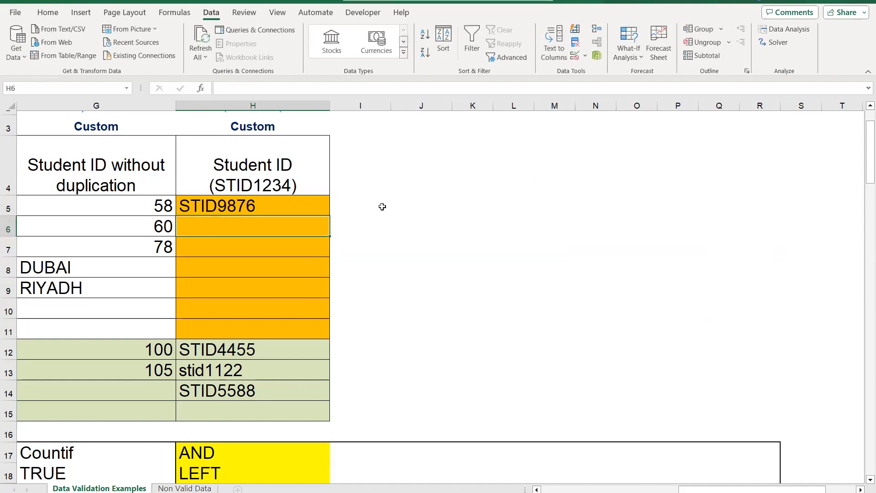
# Fill the row of cells H25:R25 holding the AND formula text with orange
pyautogui.scroll(-4, 373, 224)
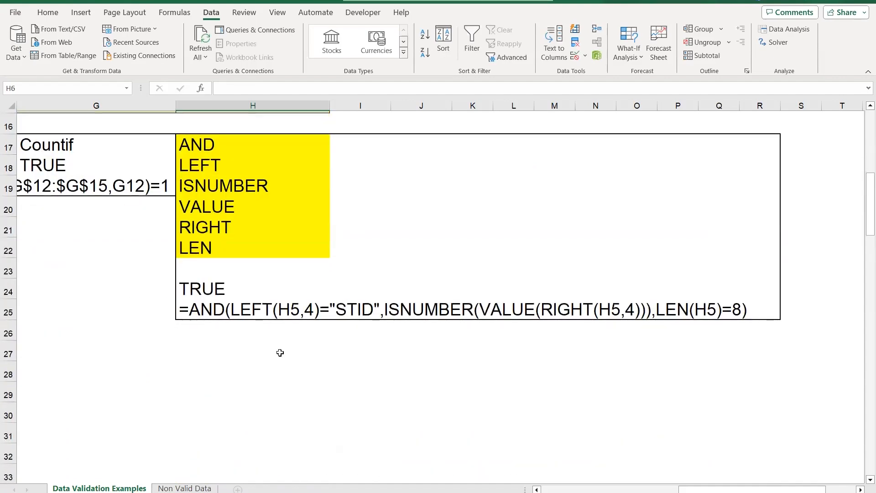
pyautogui.click(216, 311)
pyautogui.moveTo(216, 311); pyautogui.dragTo(773, 312)
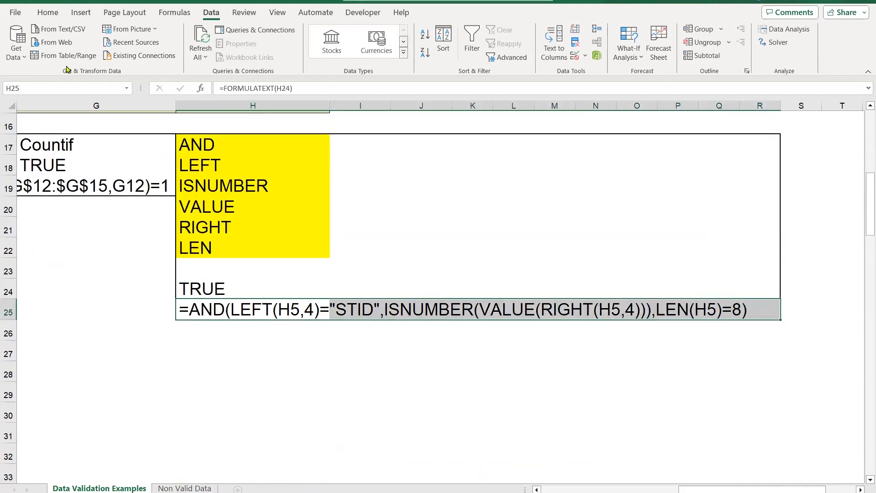
pyautogui.click(45, 12)
pyautogui.click(154, 54)
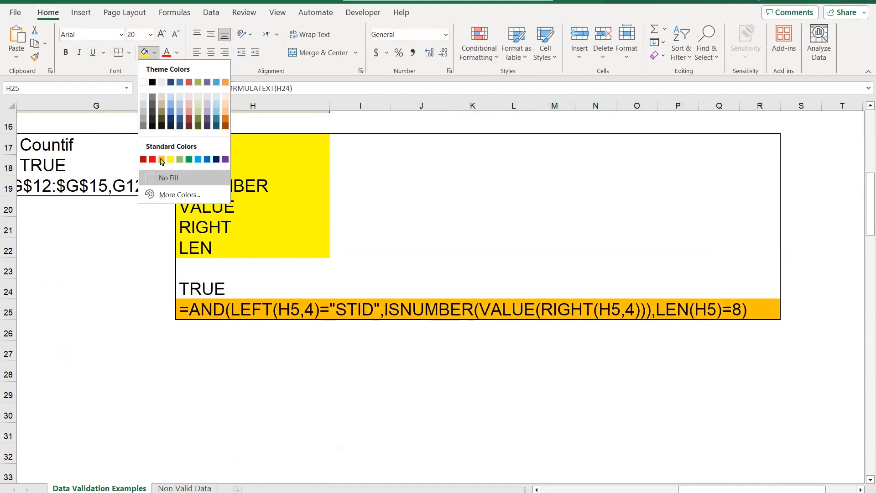
pyautogui.click(161, 160)
pyautogui.click(452, 219)
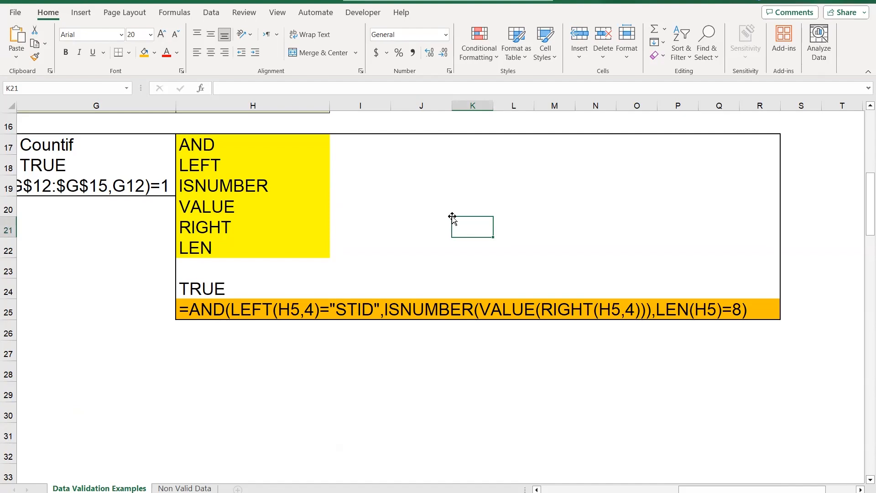
# Return to the start of the sheet to view the Project Number through Contract Number columns
pyautogui.scroll(5, 449, 220)
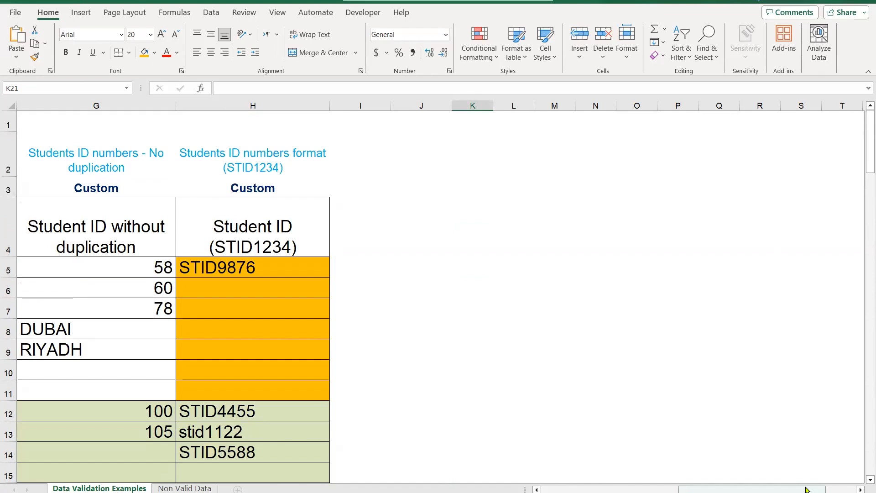
pyautogui.moveTo(752, 489); pyautogui.dragTo(614, 489)
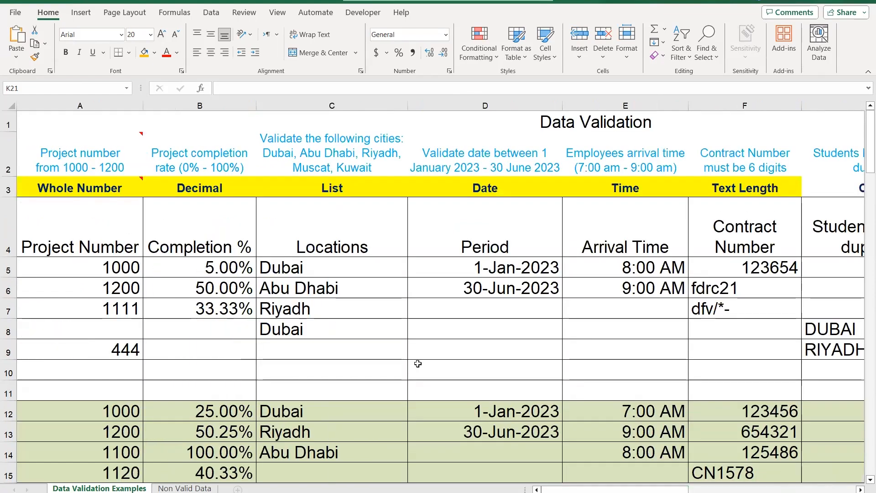